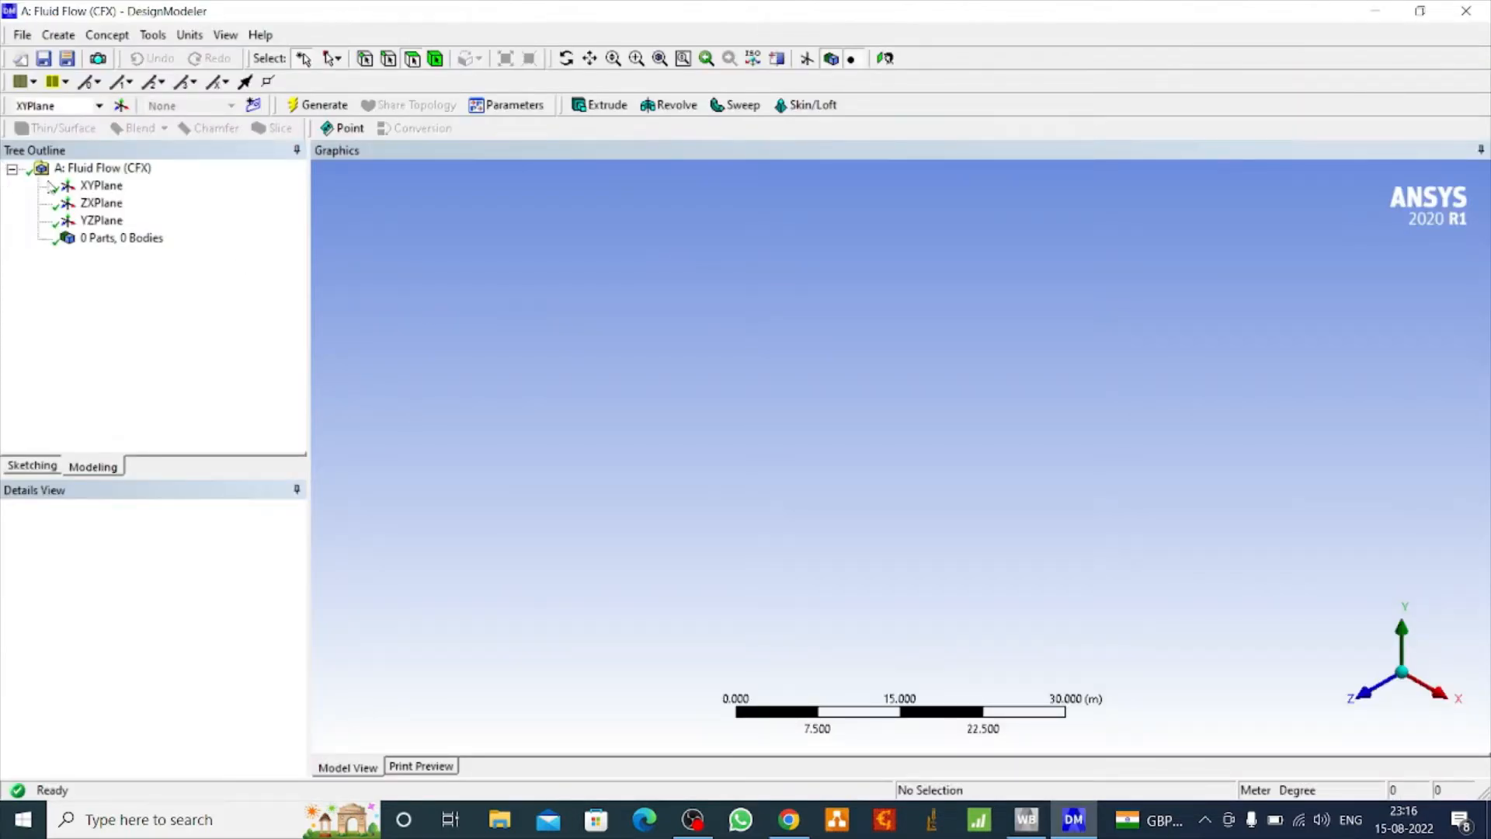
Set the units to millimetres and create a new sketch on the ZXPlane, viewed face-on.
click(190, 35)
click(224, 97)
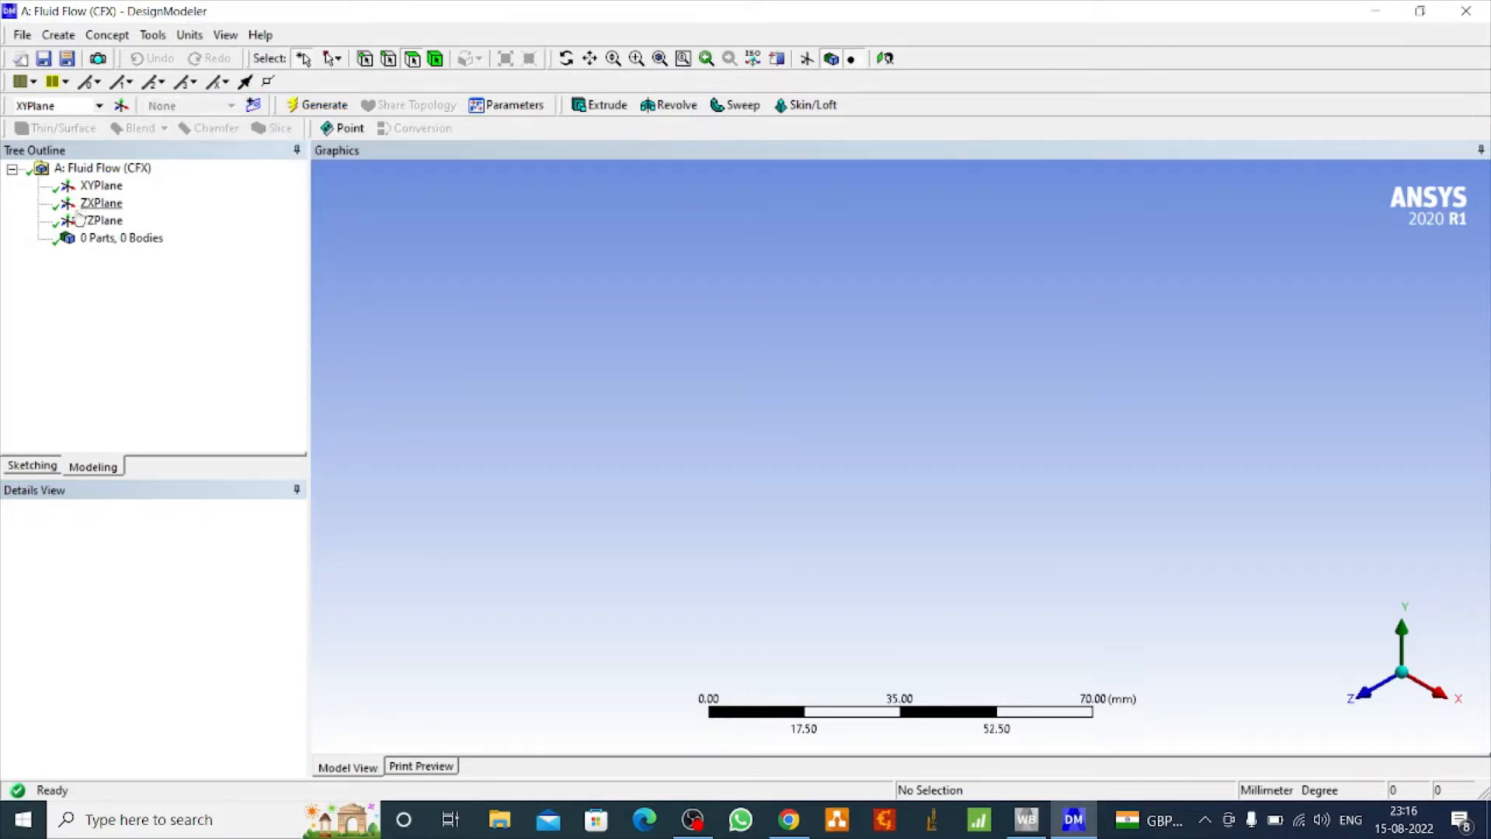
click(101, 204)
click(253, 105)
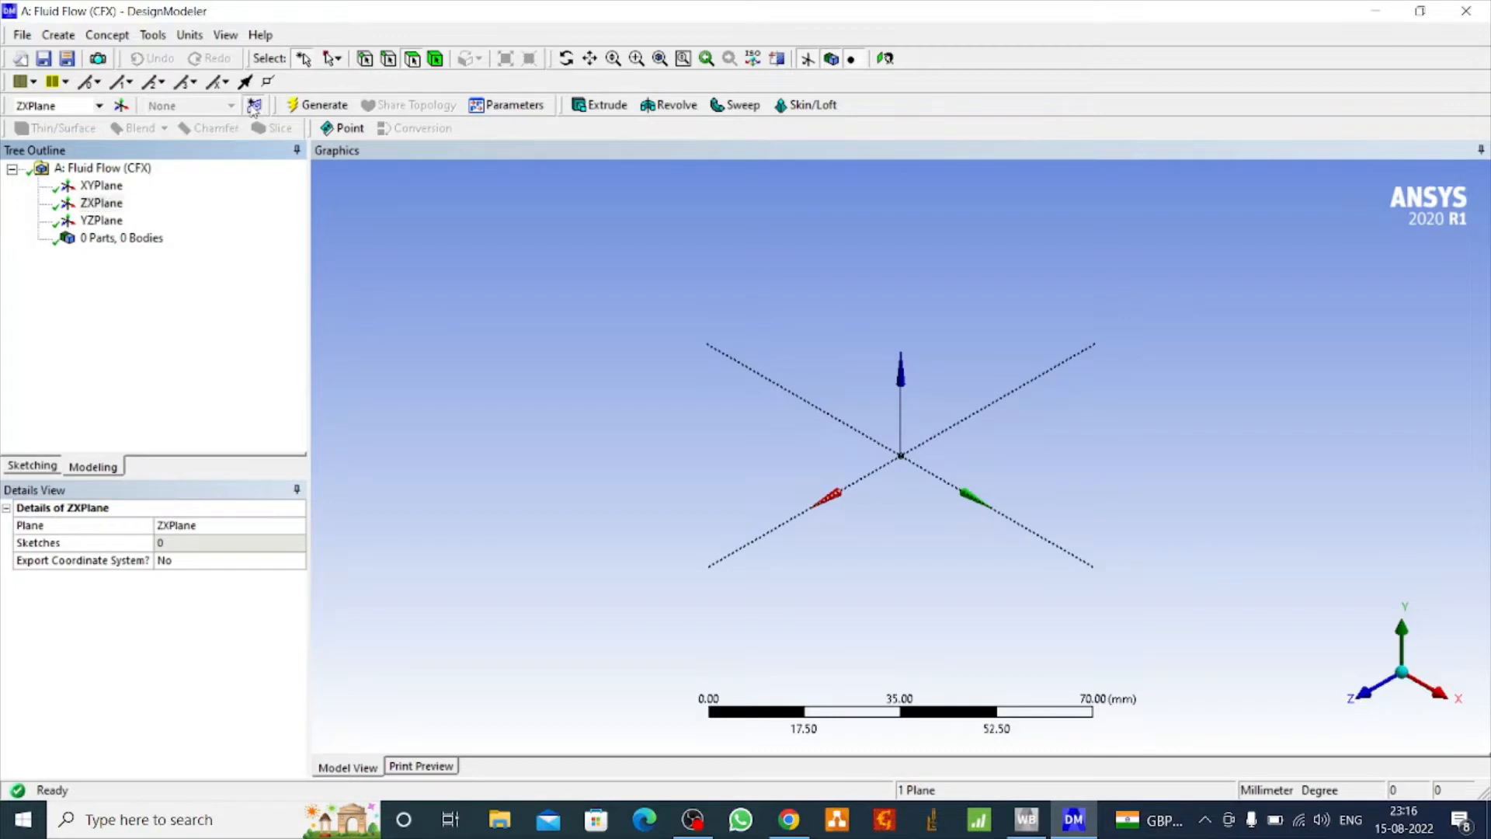
click(885, 58)
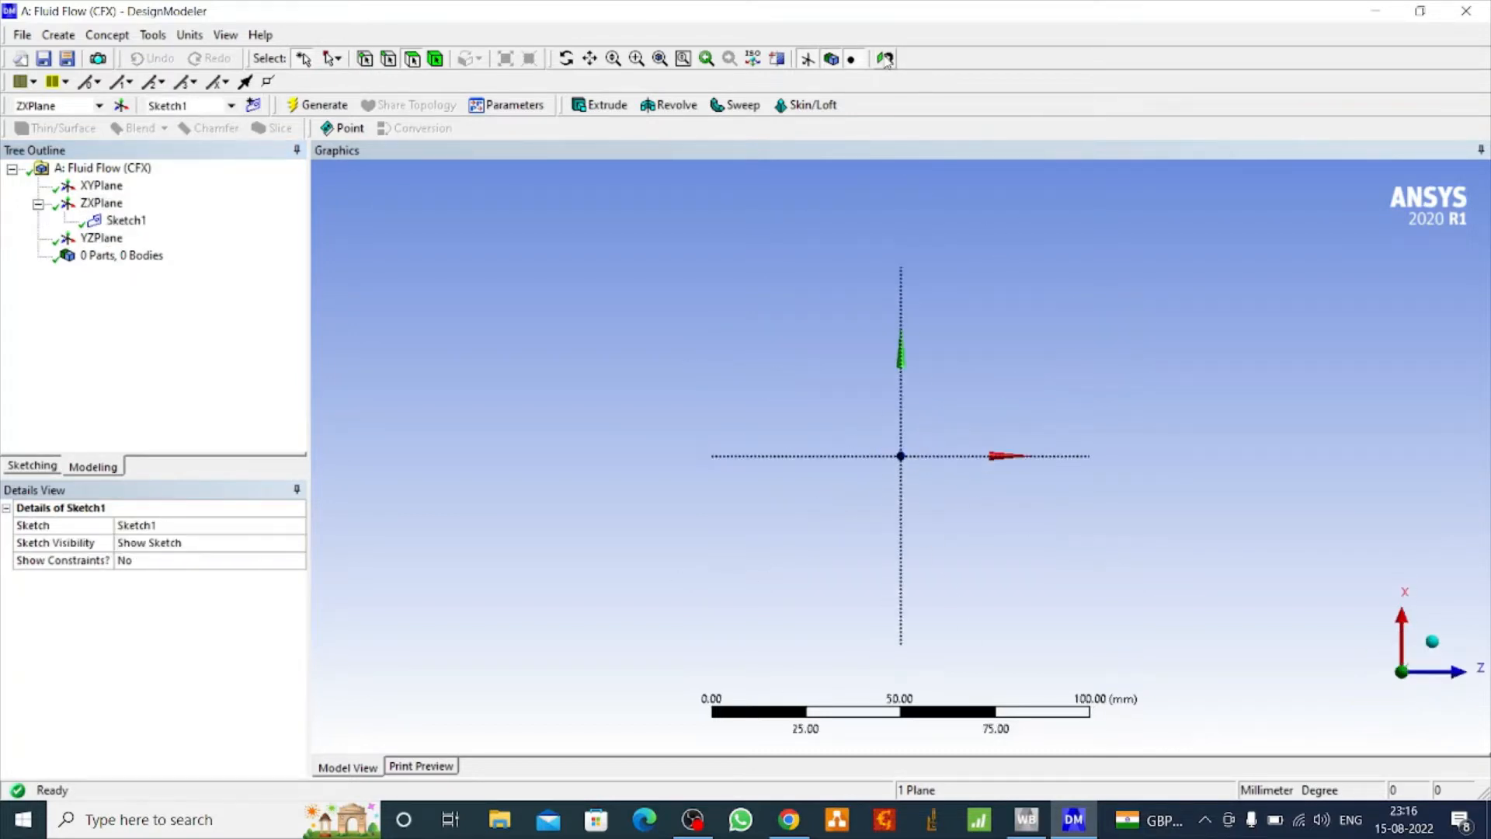
Draw a circle about 18 mm in diameter centred on the origin of the ZXPlane sketch.
click(33, 466)
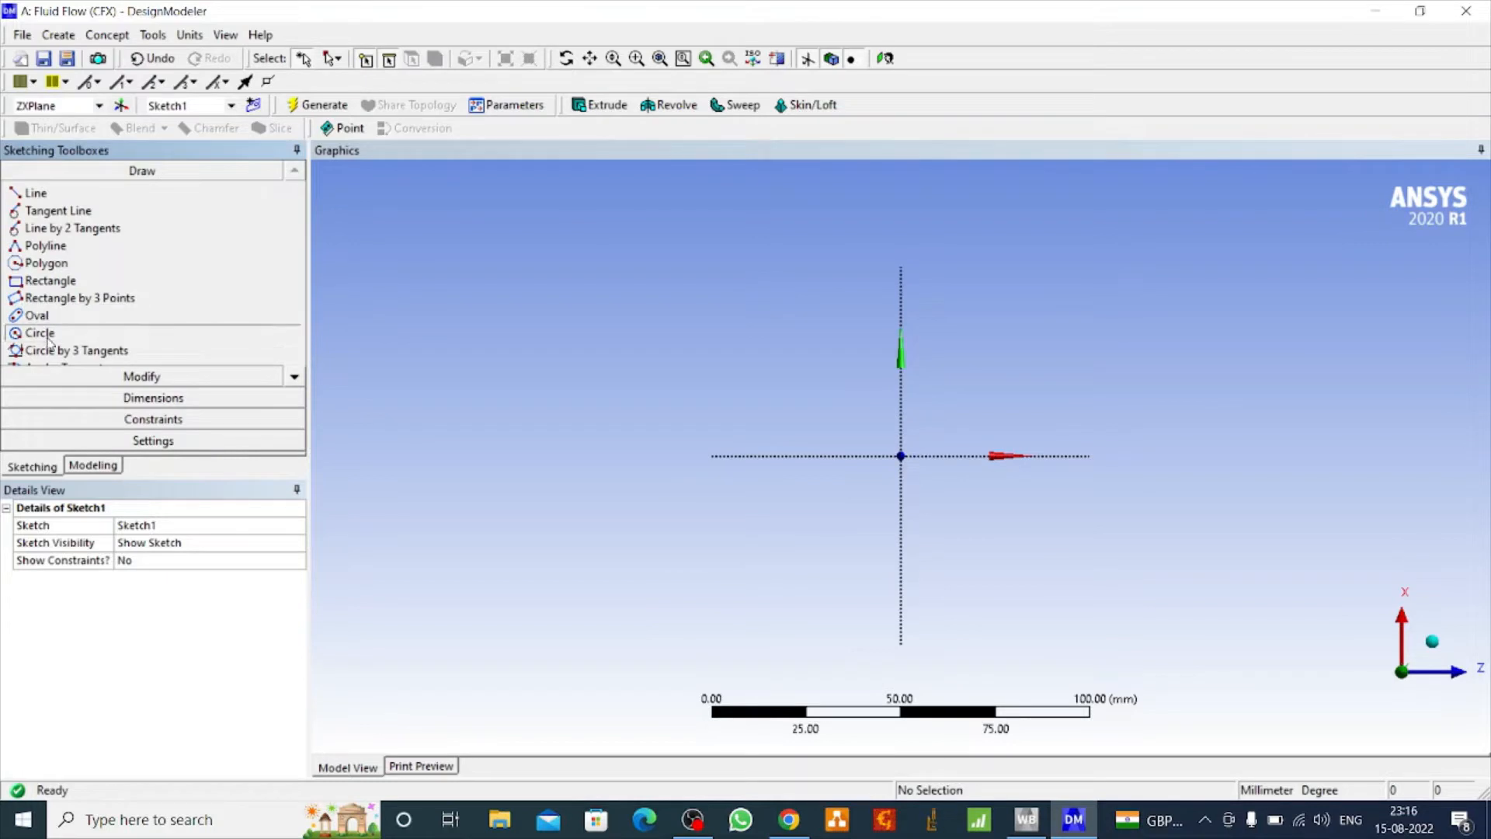
click(39, 333)
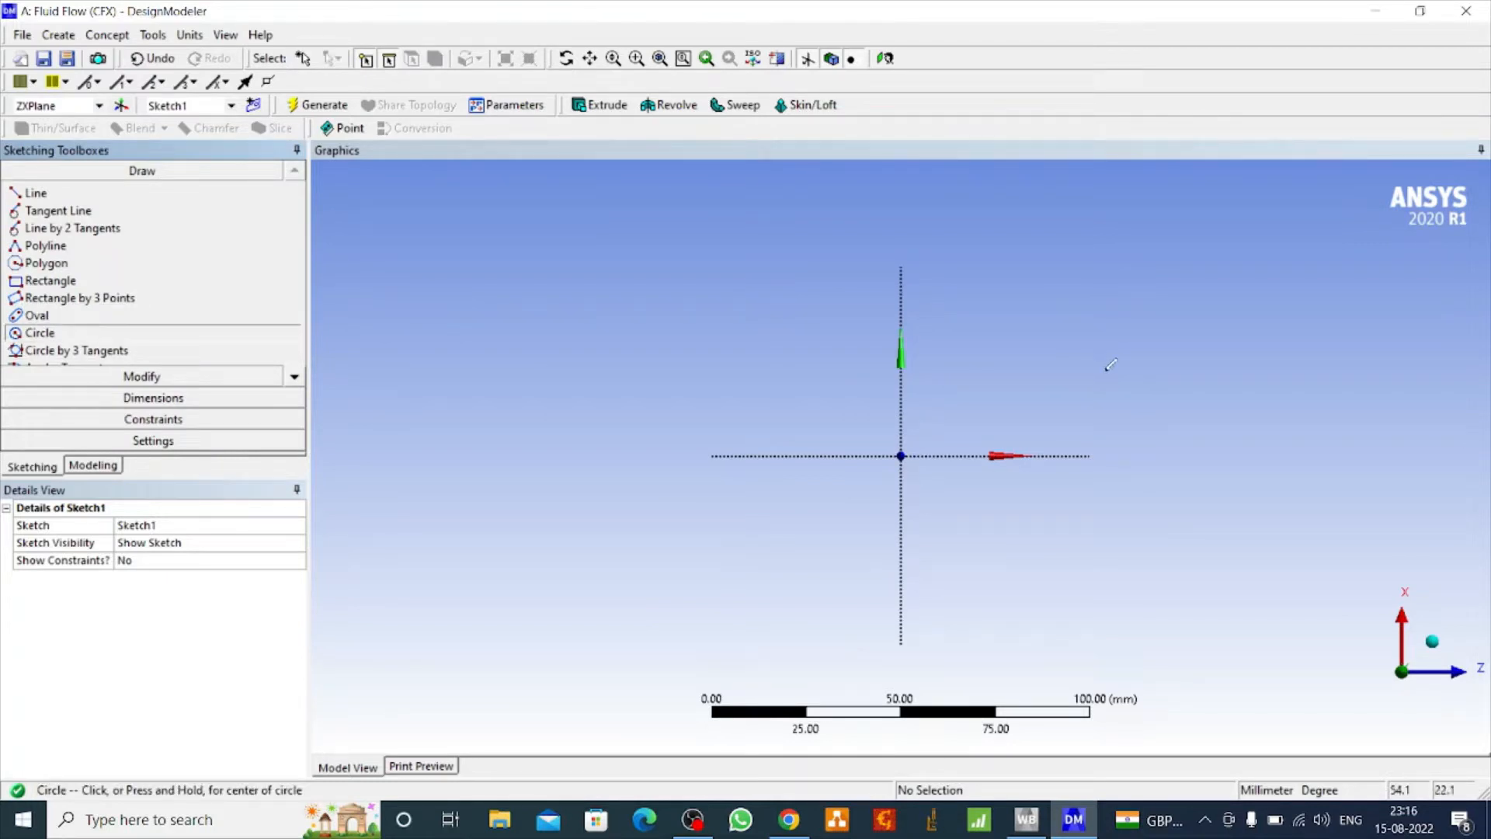
click(901, 456)
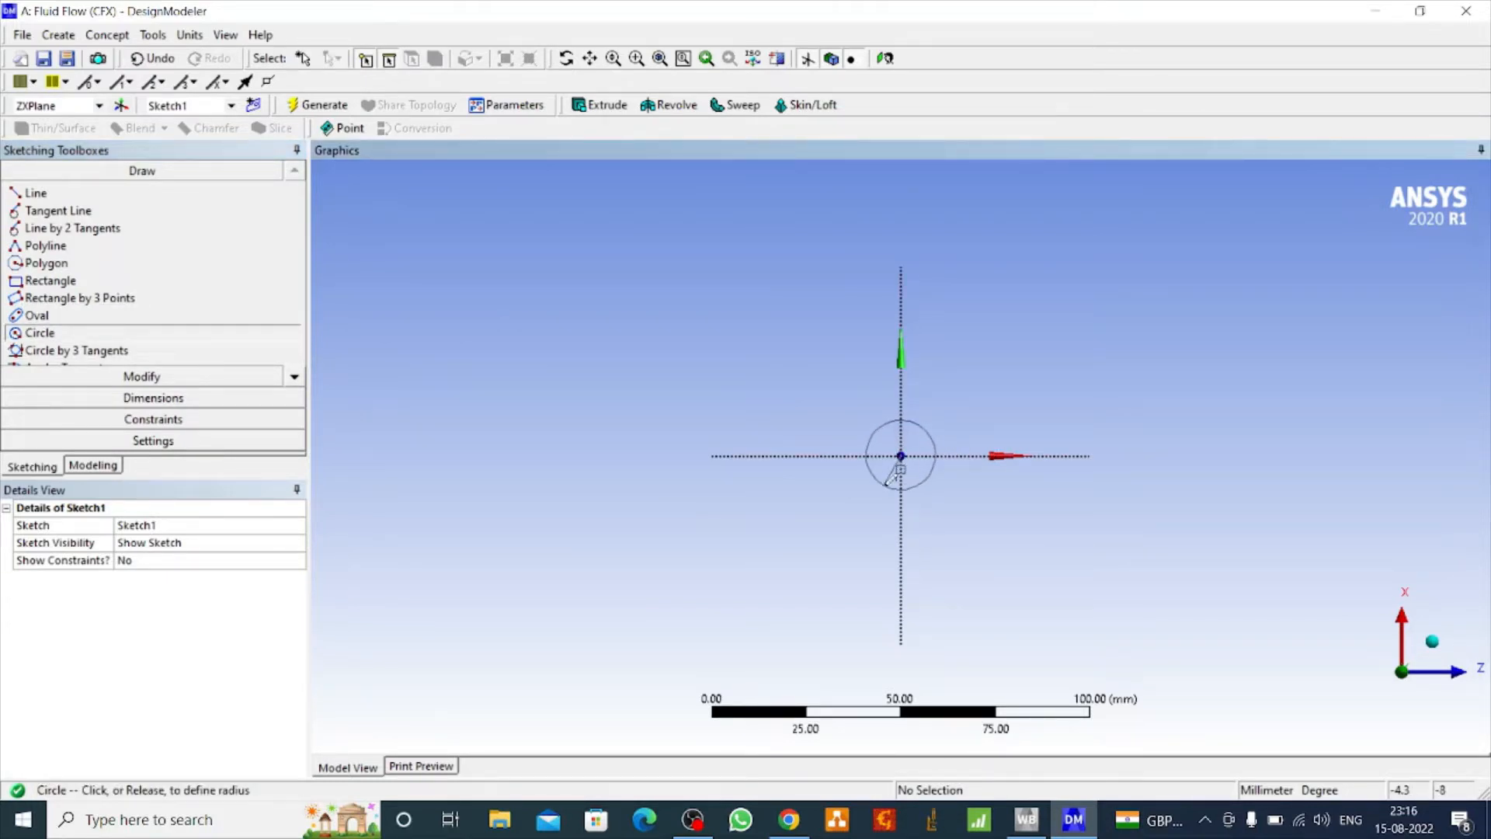
click(890, 482)
Add a diameter dimension to the circle and set it to 15 mm.
click(125, 398)
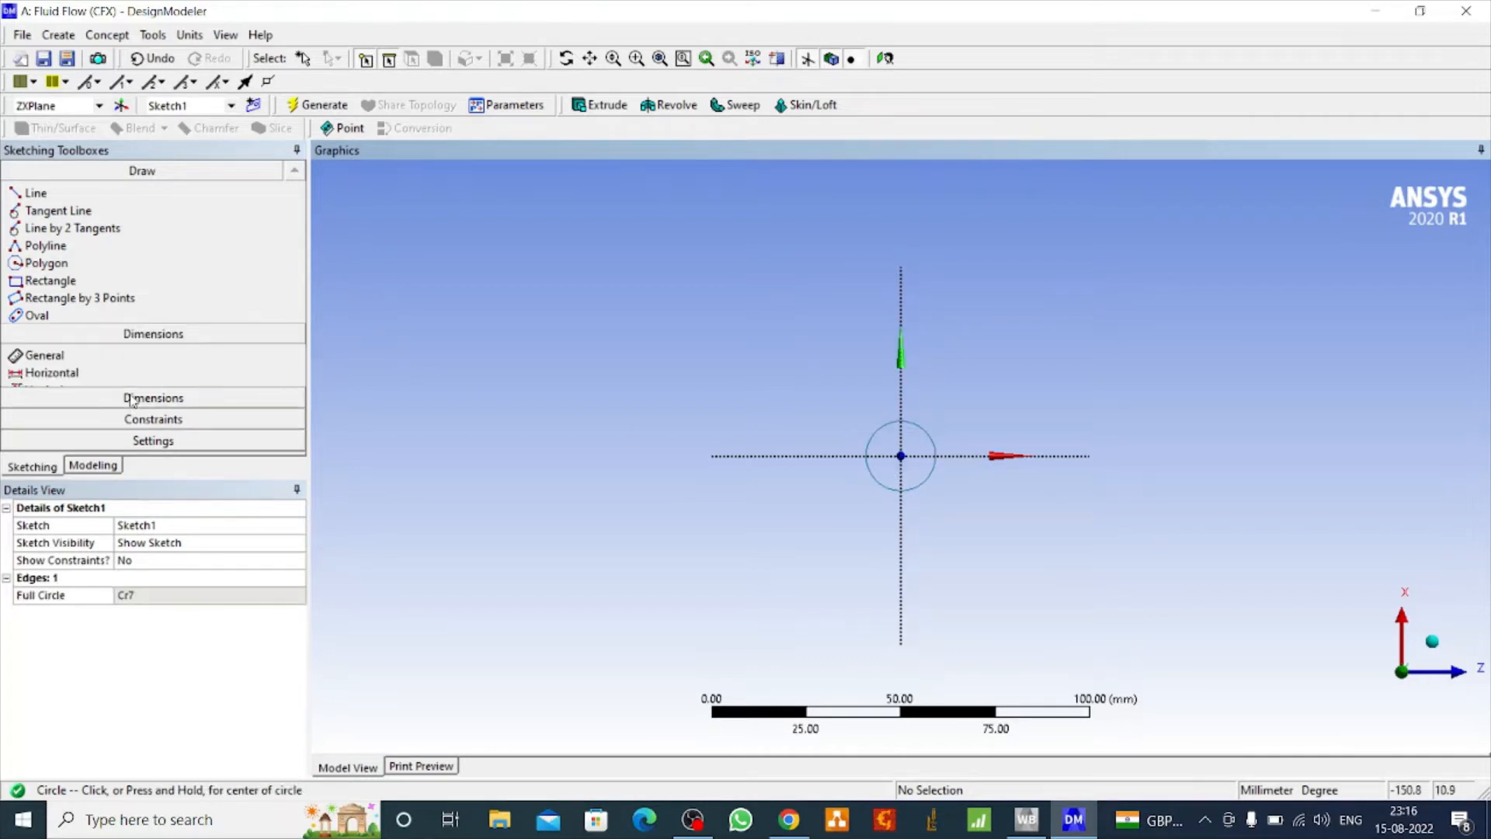
click(48, 323)
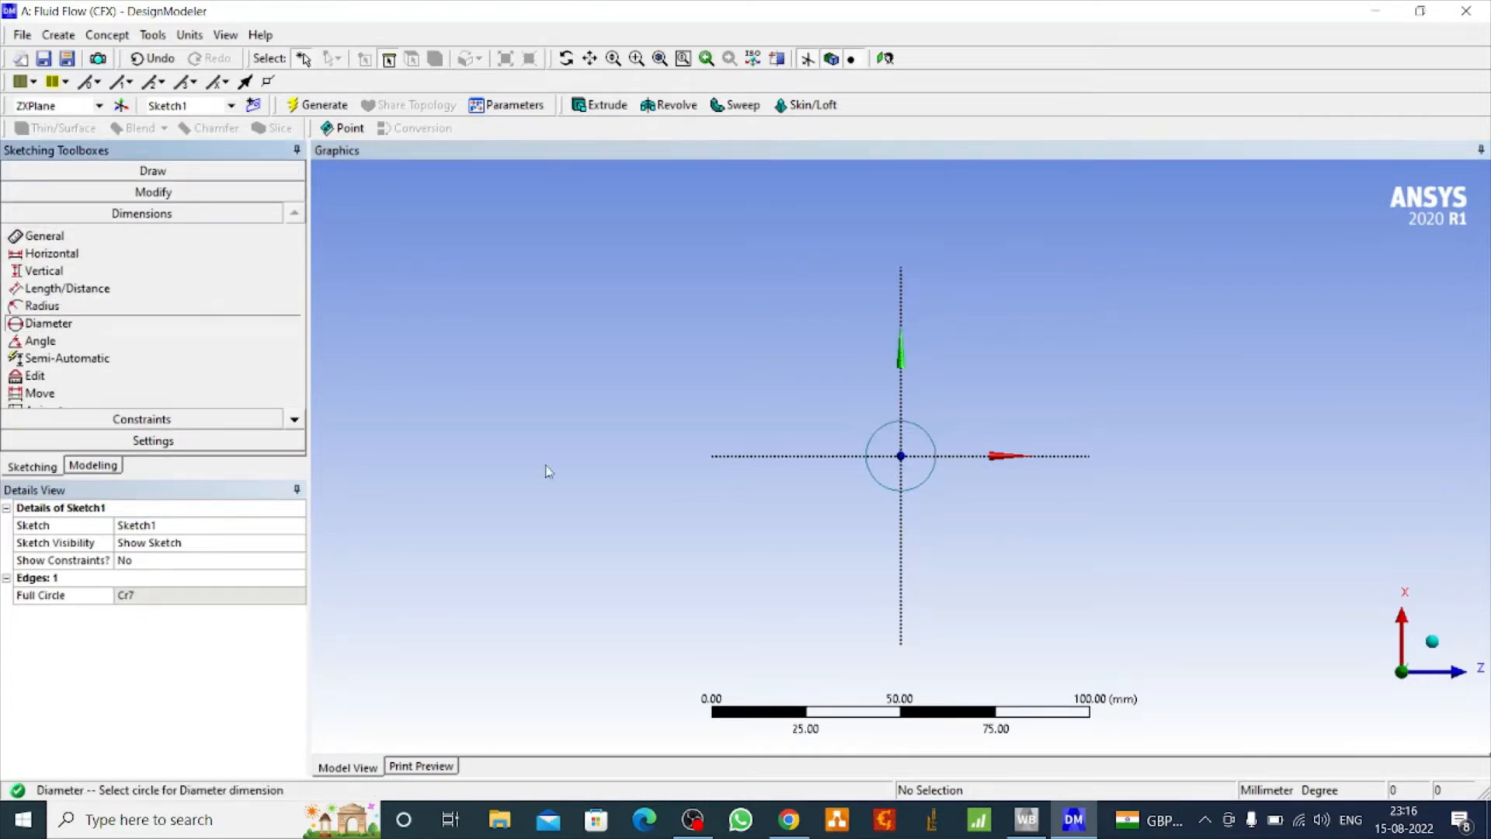
click(889, 490)
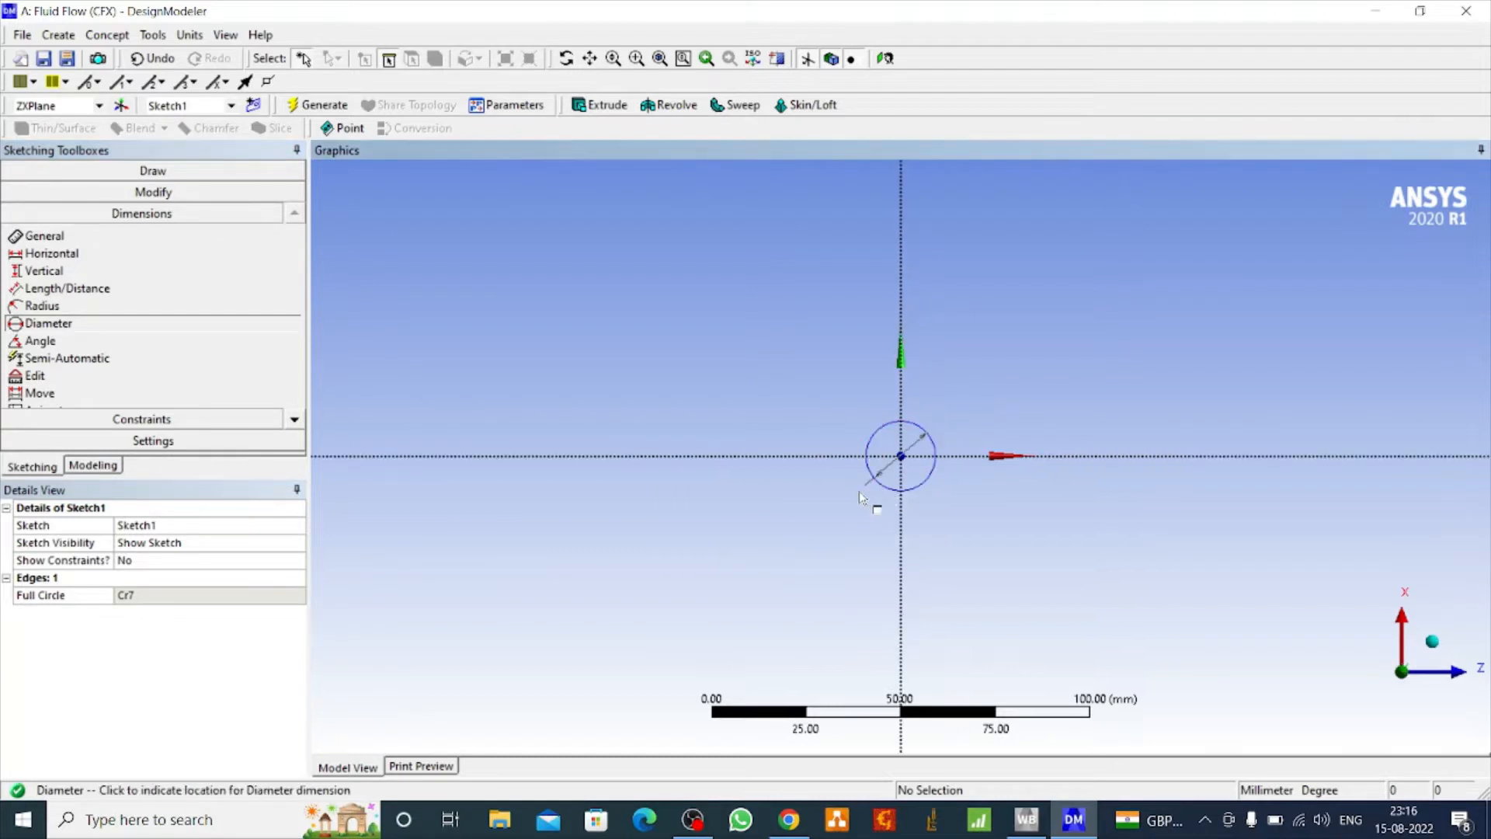
click(850, 506)
click(139, 595)
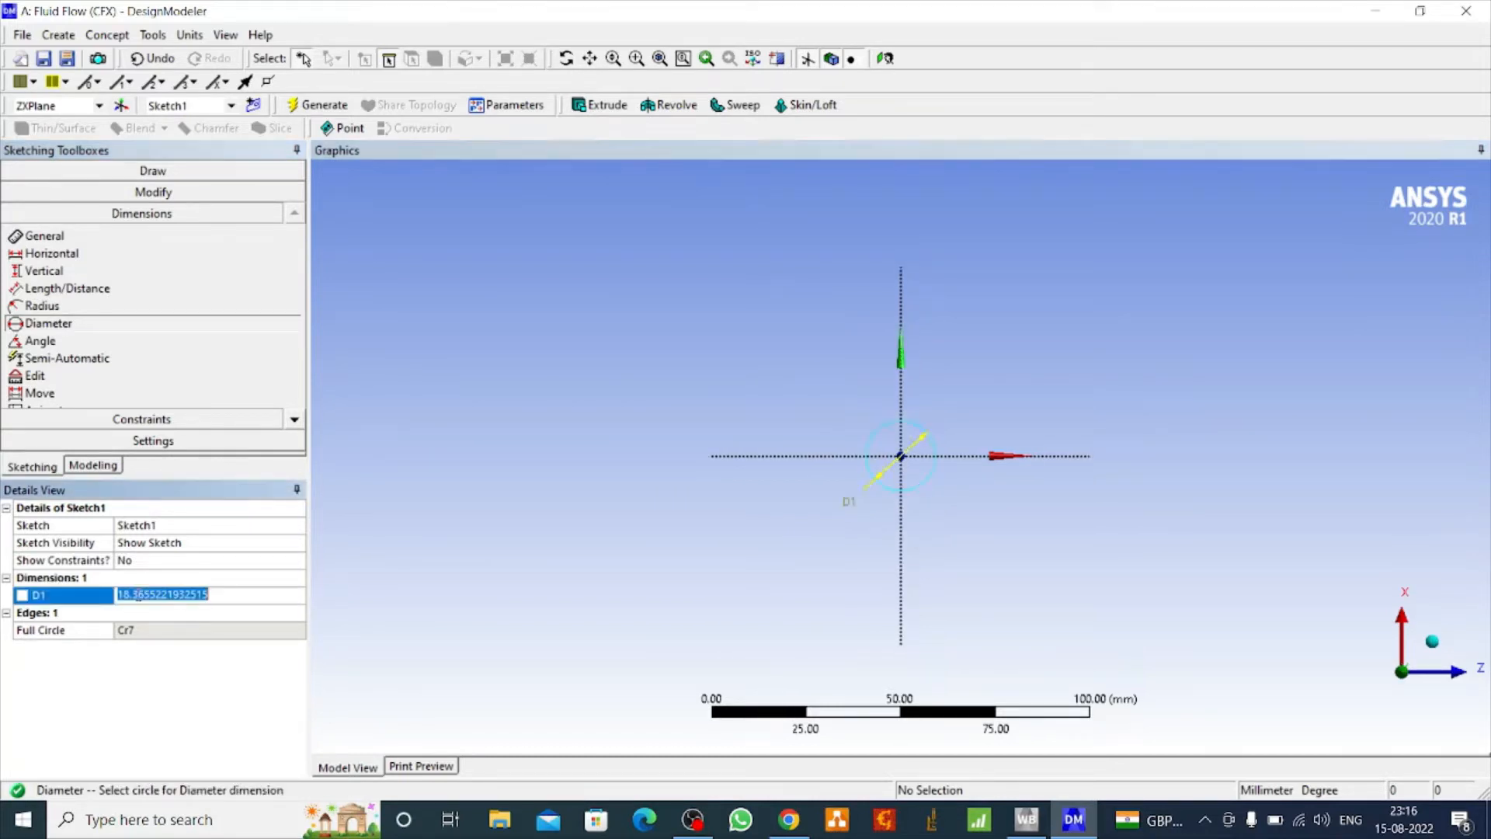
text(15)
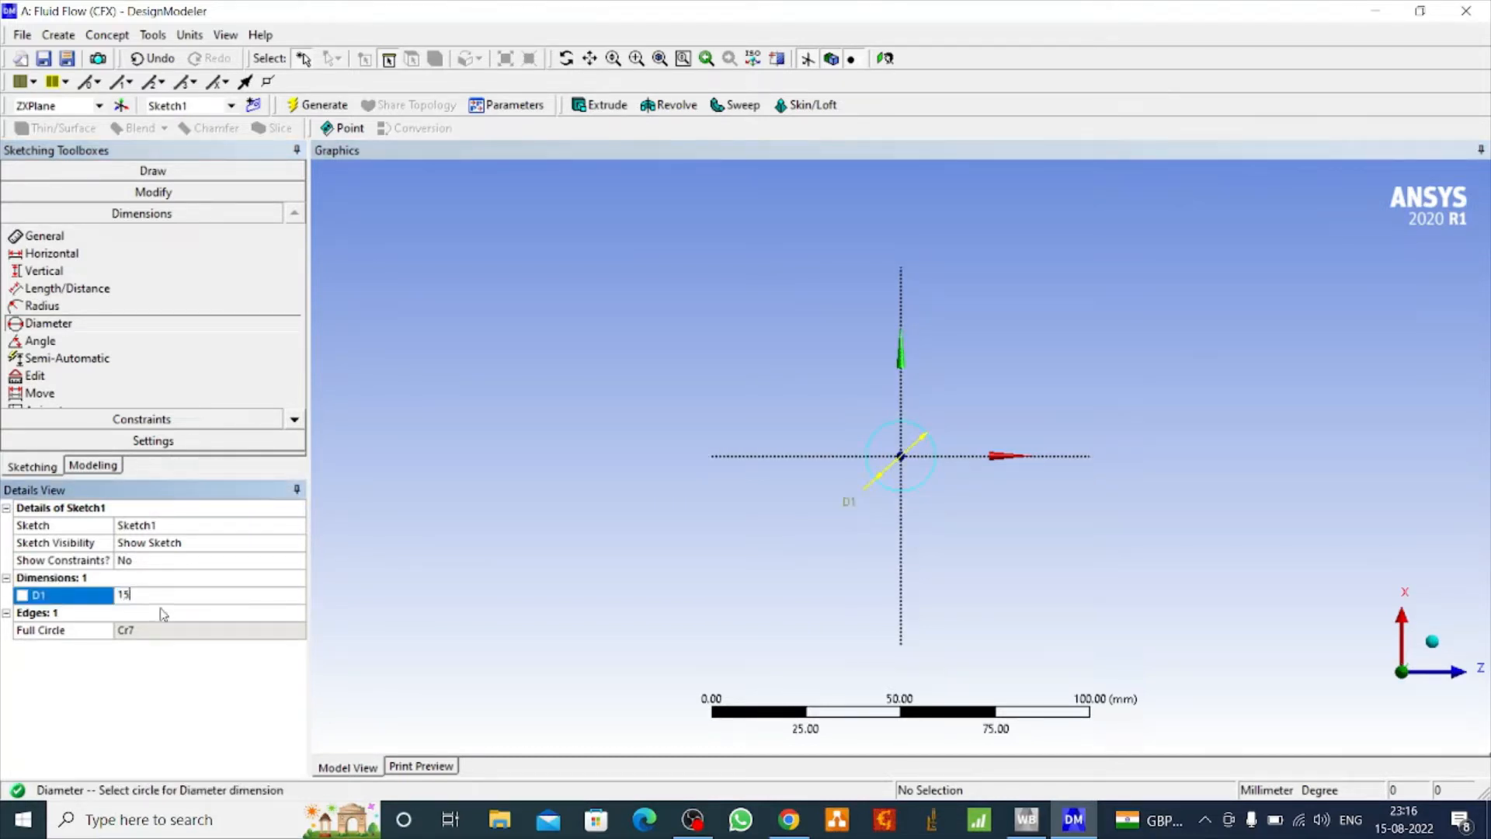
key(Return)
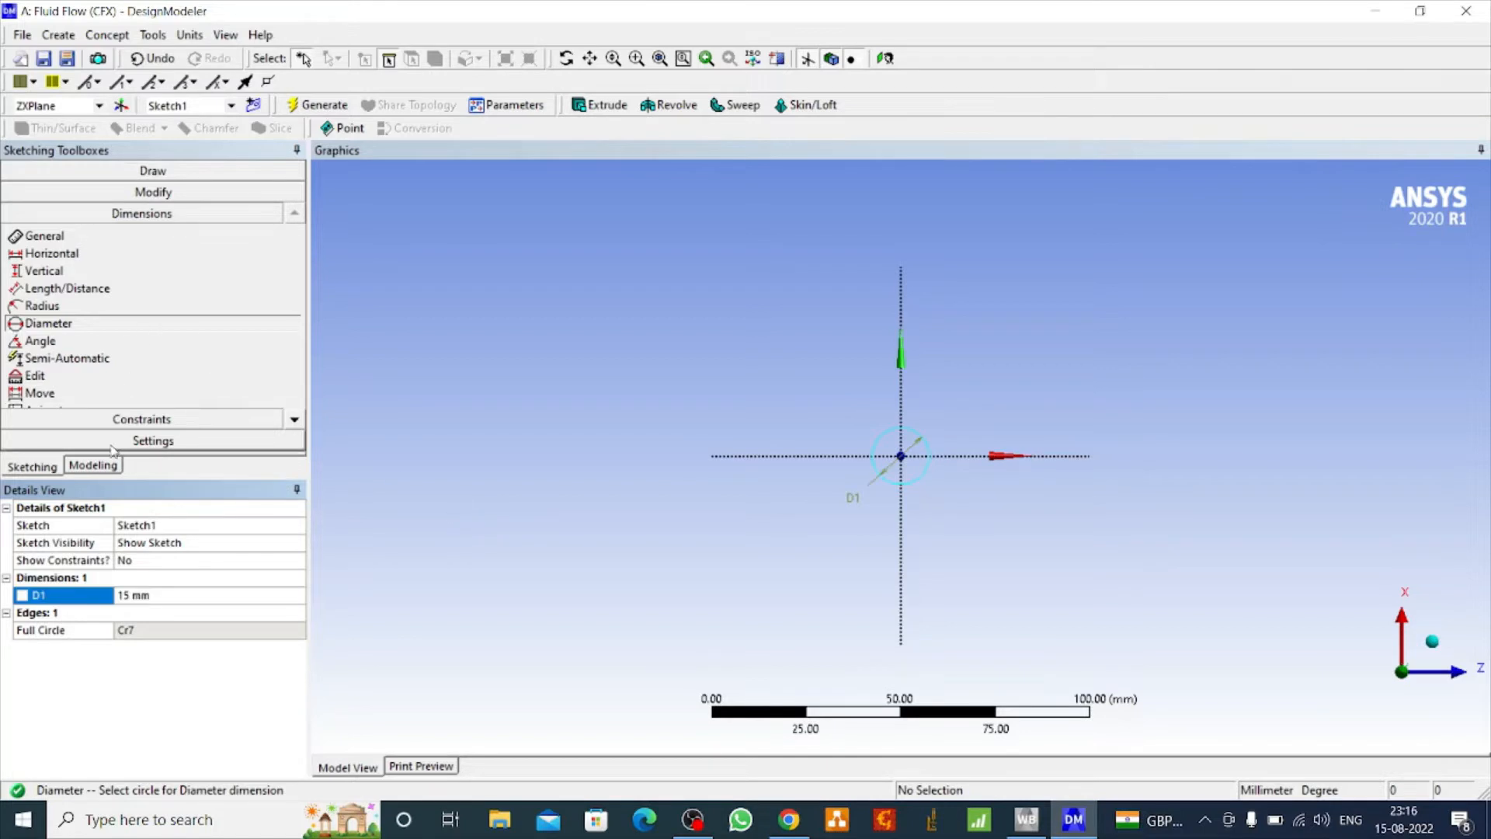
Create a new sketch on the XYPlane, viewed face-on.
click(94, 467)
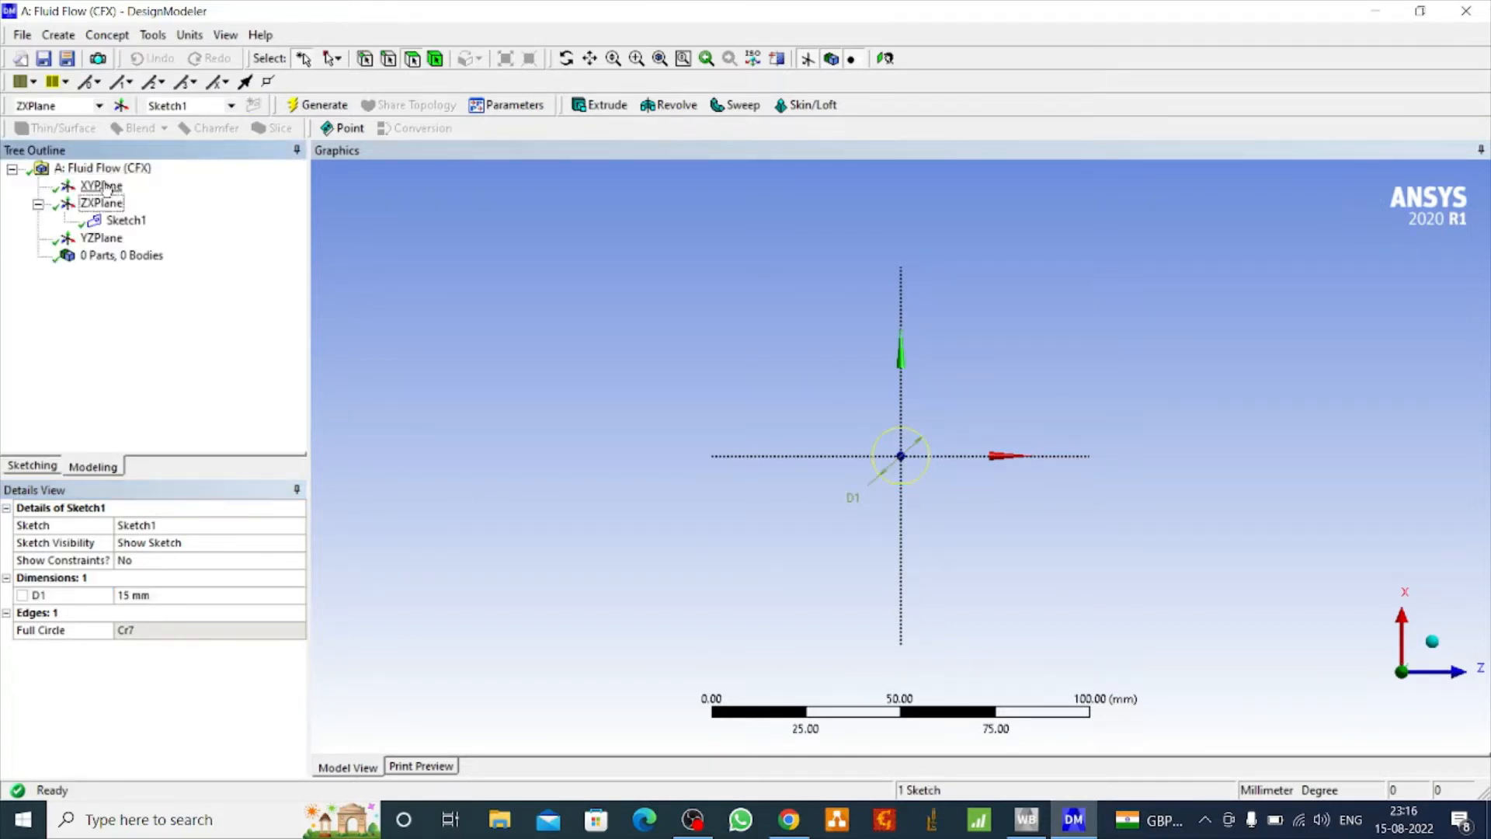
click(123, 185)
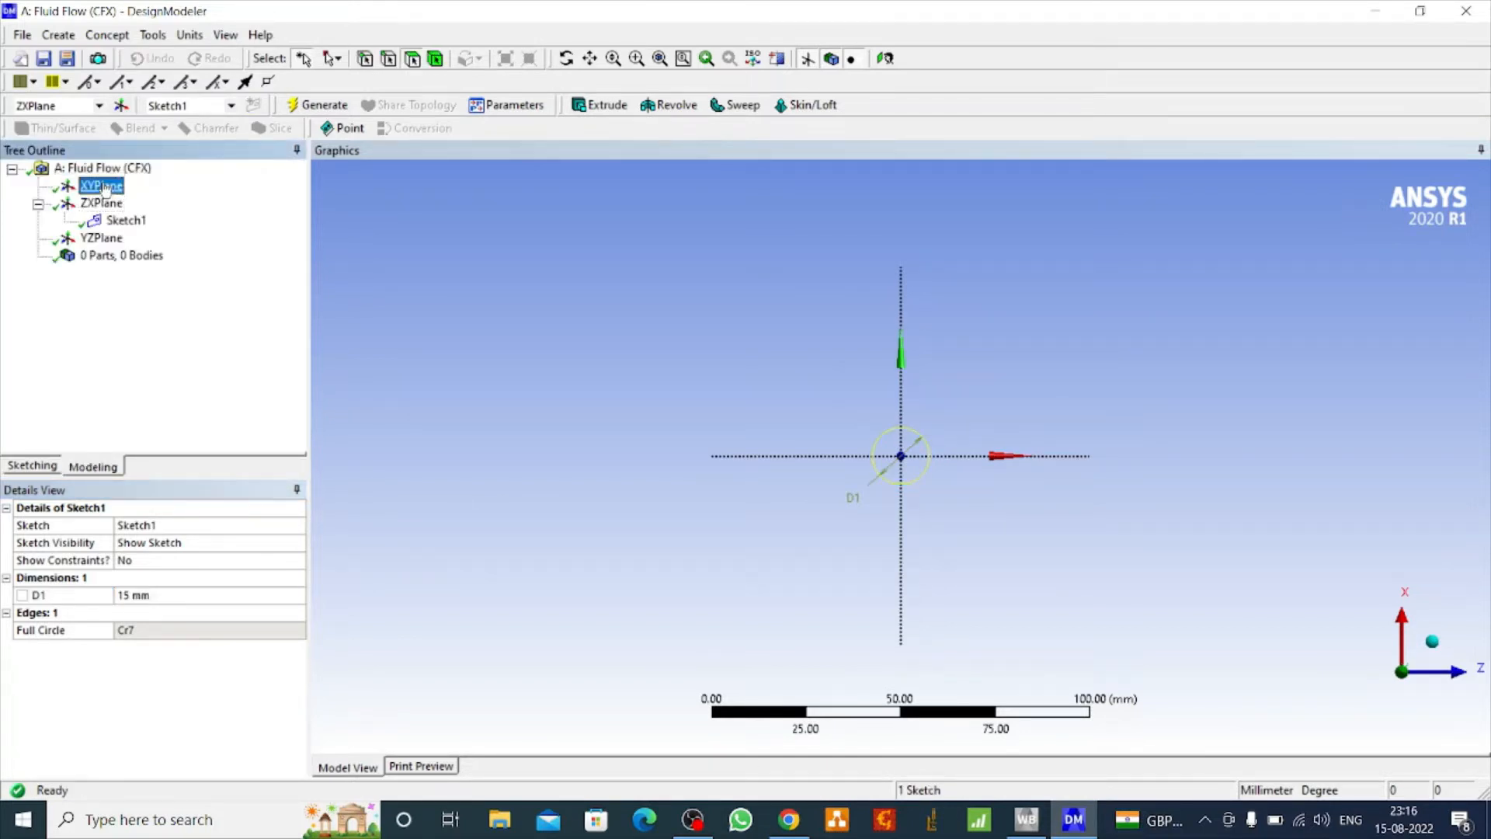
click(253, 104)
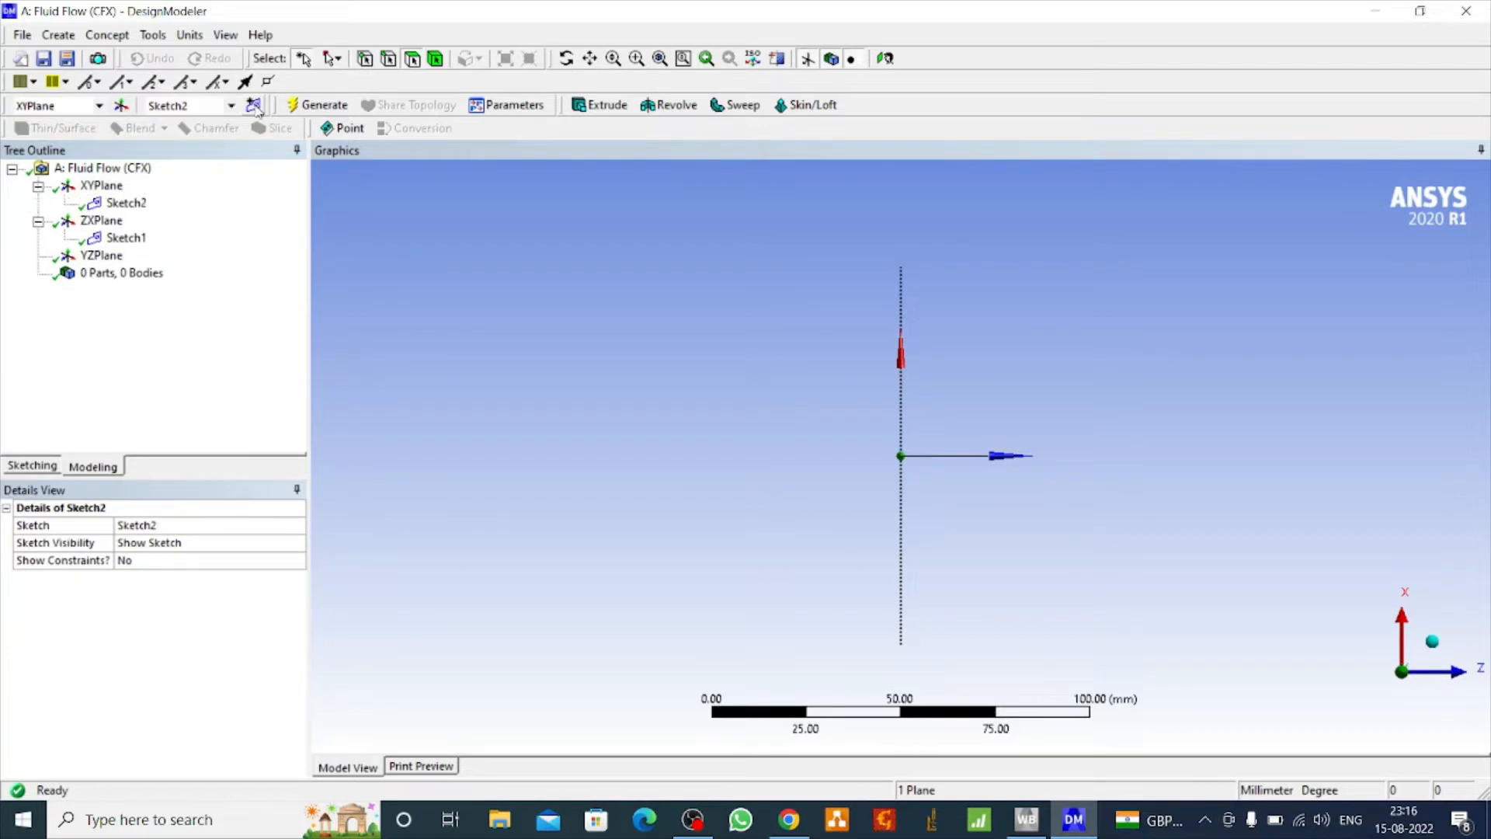
click(886, 59)
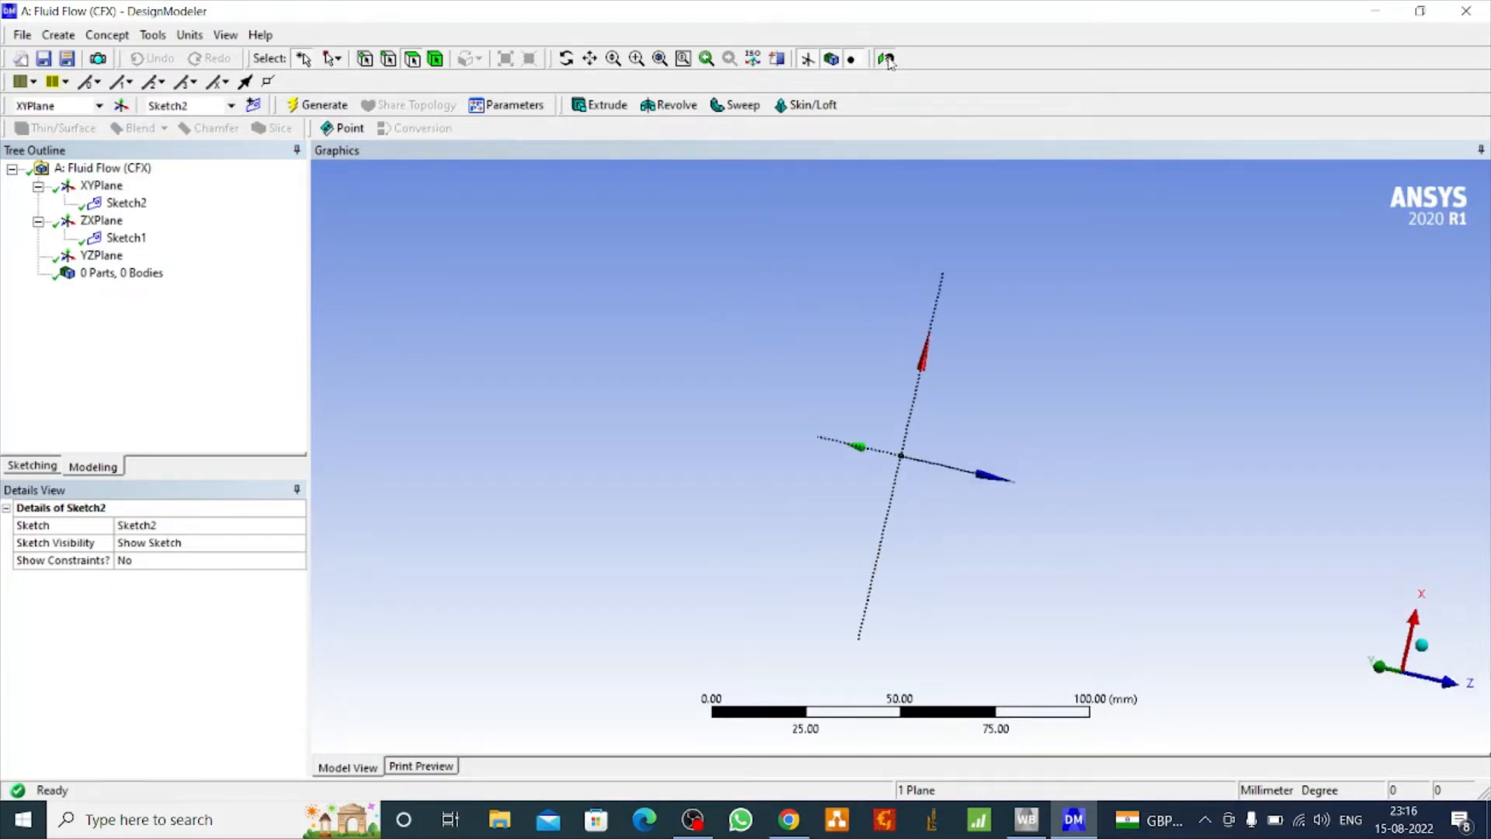
Draw an open six-segment zigzag polyline from the origin to about (132, -25) mm, keeping the third segment horizontal.
click(32, 465)
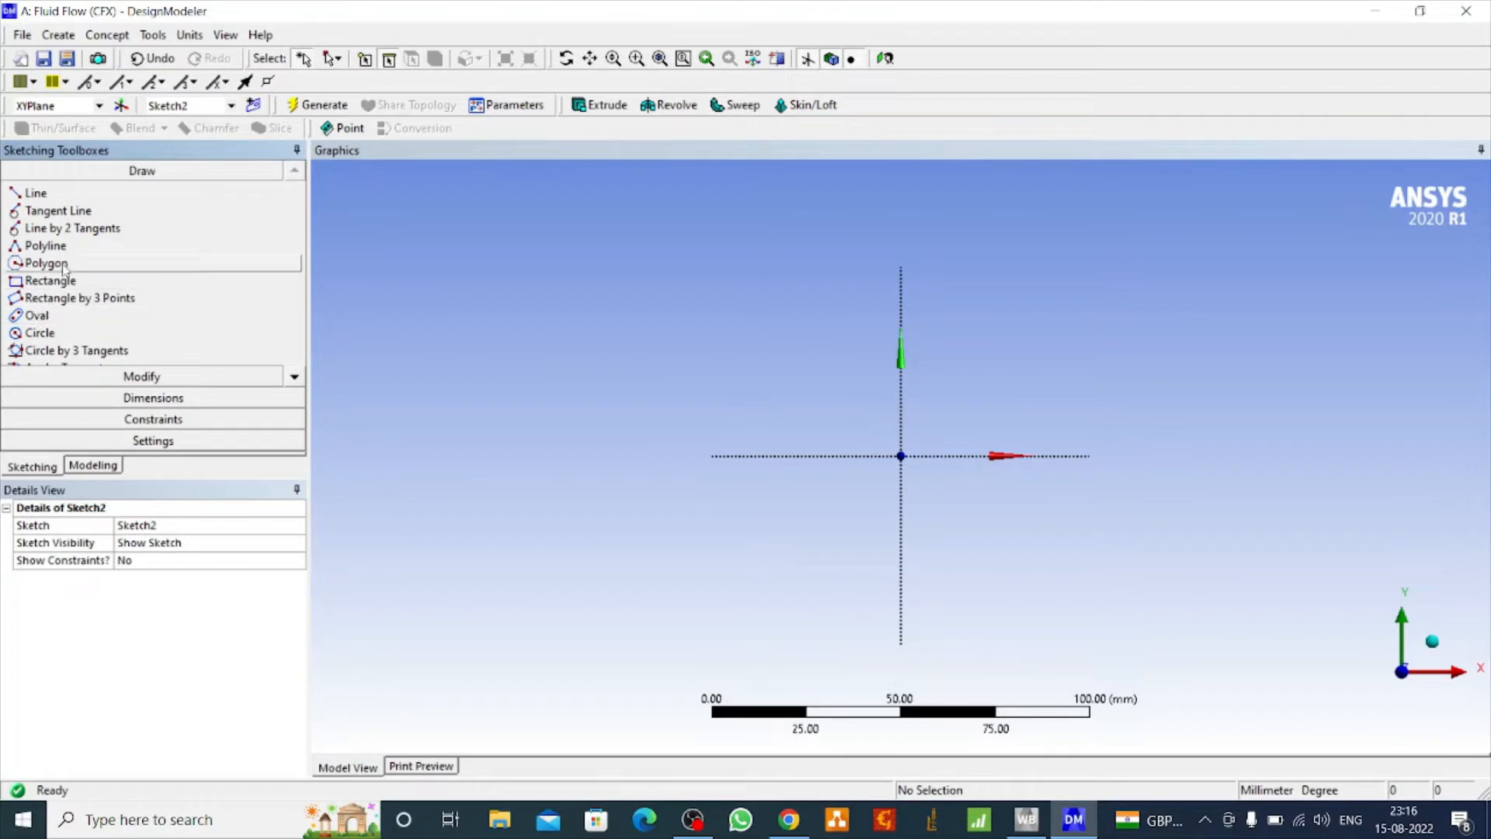
click(45, 246)
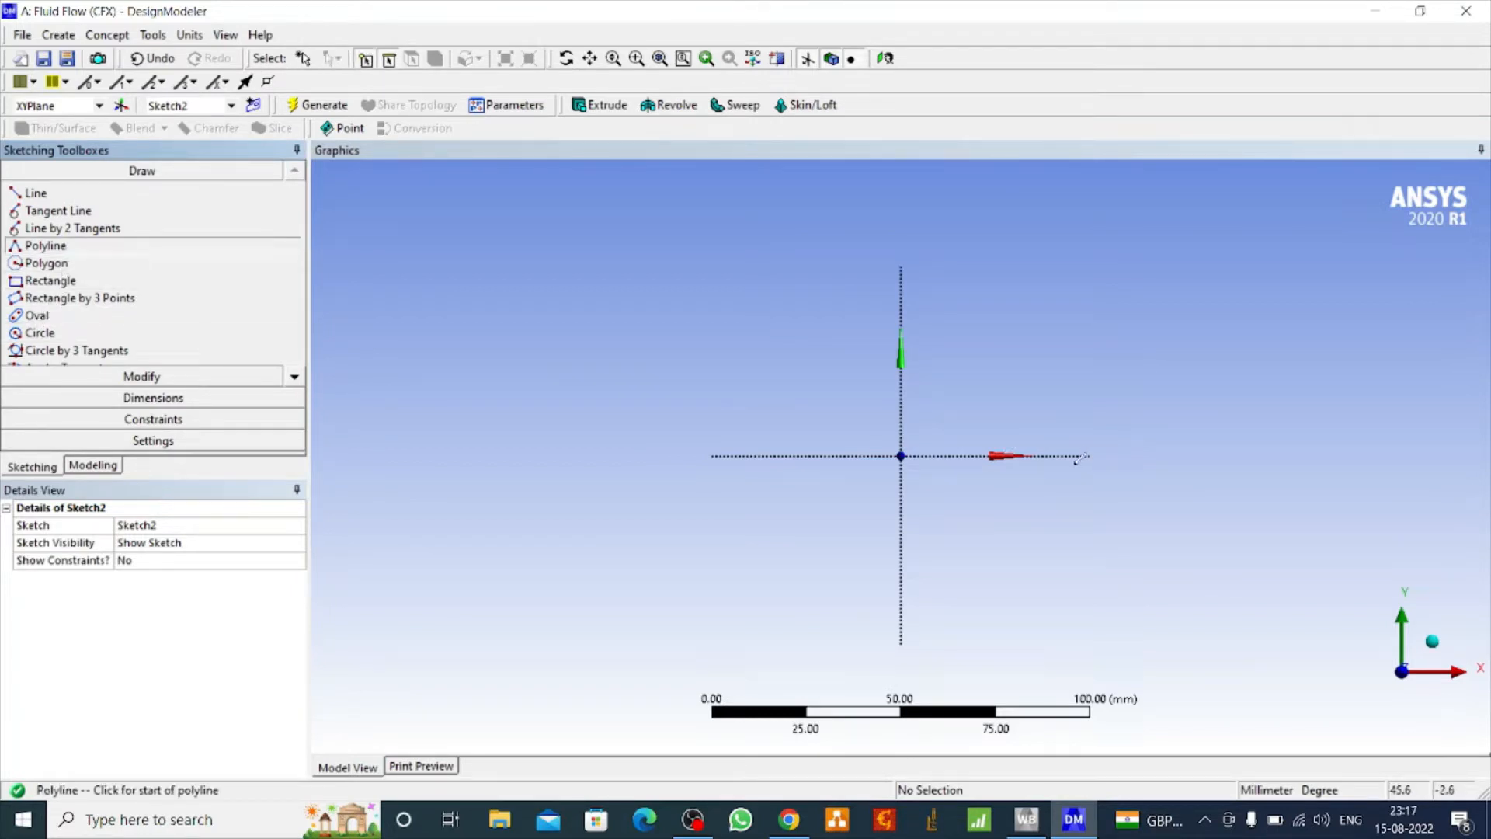
click(902, 456)
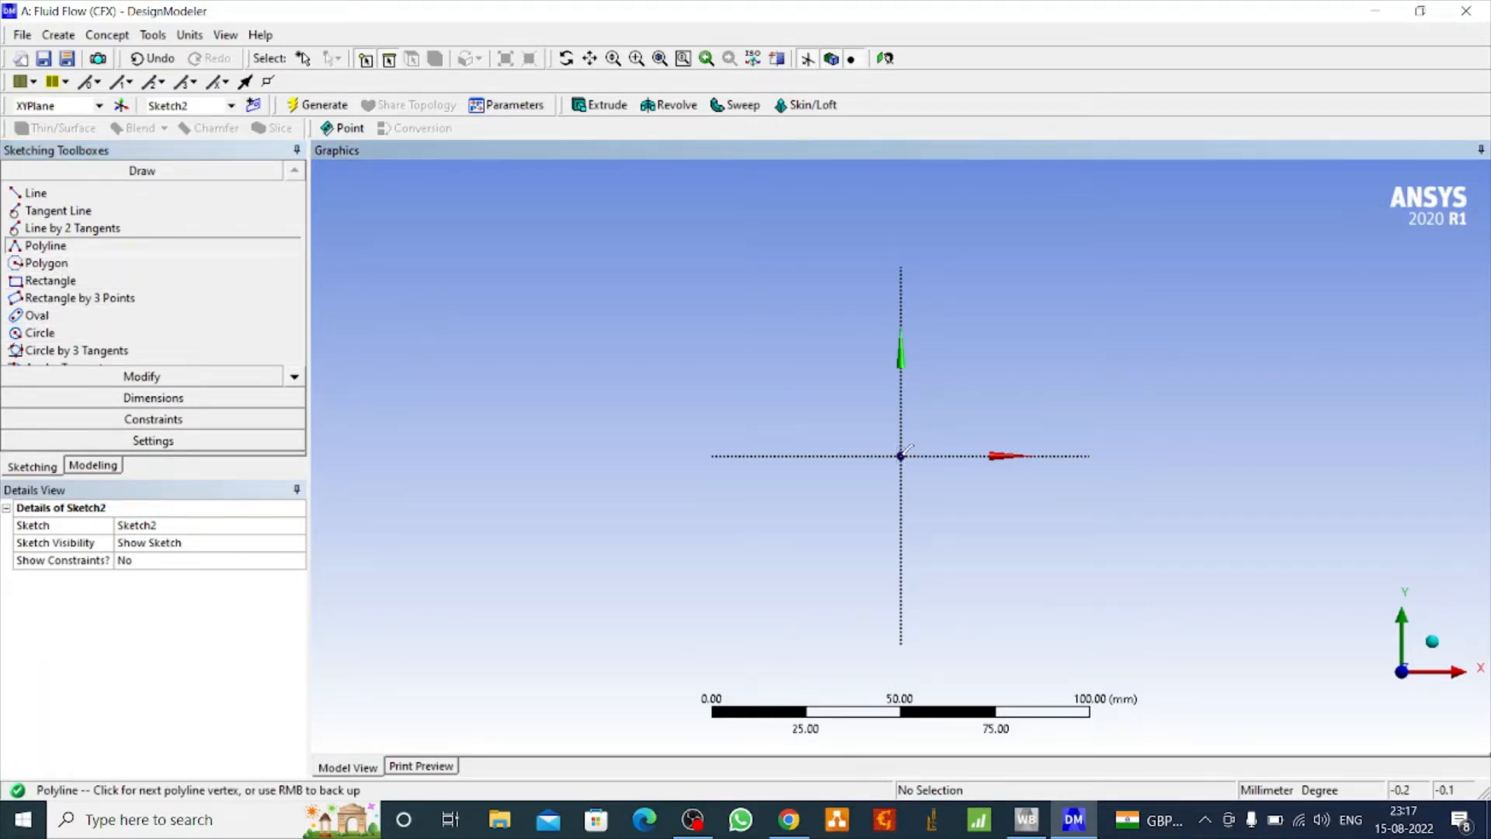
click(979, 366)
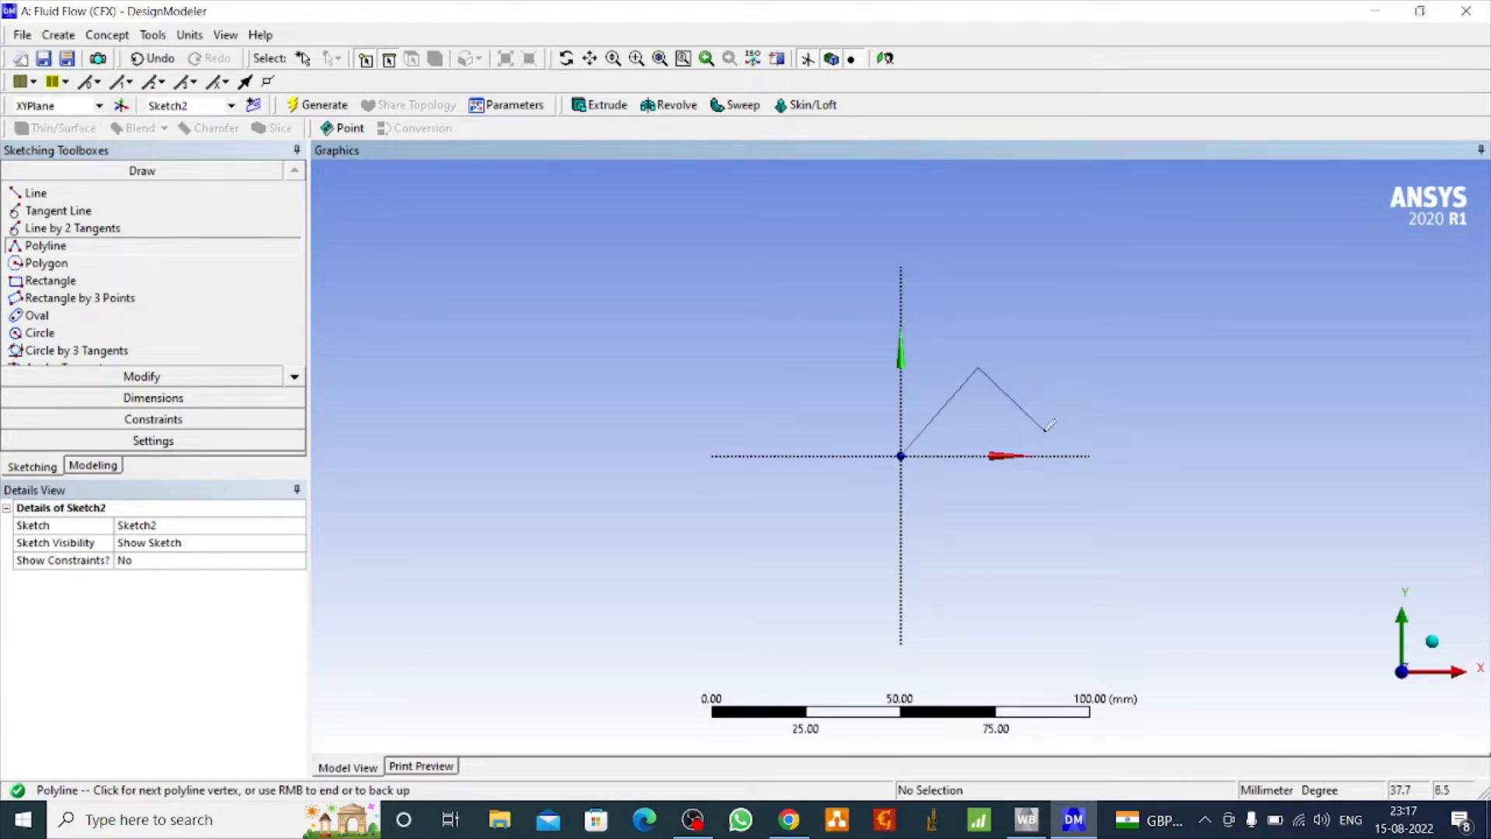
click(1086, 486)
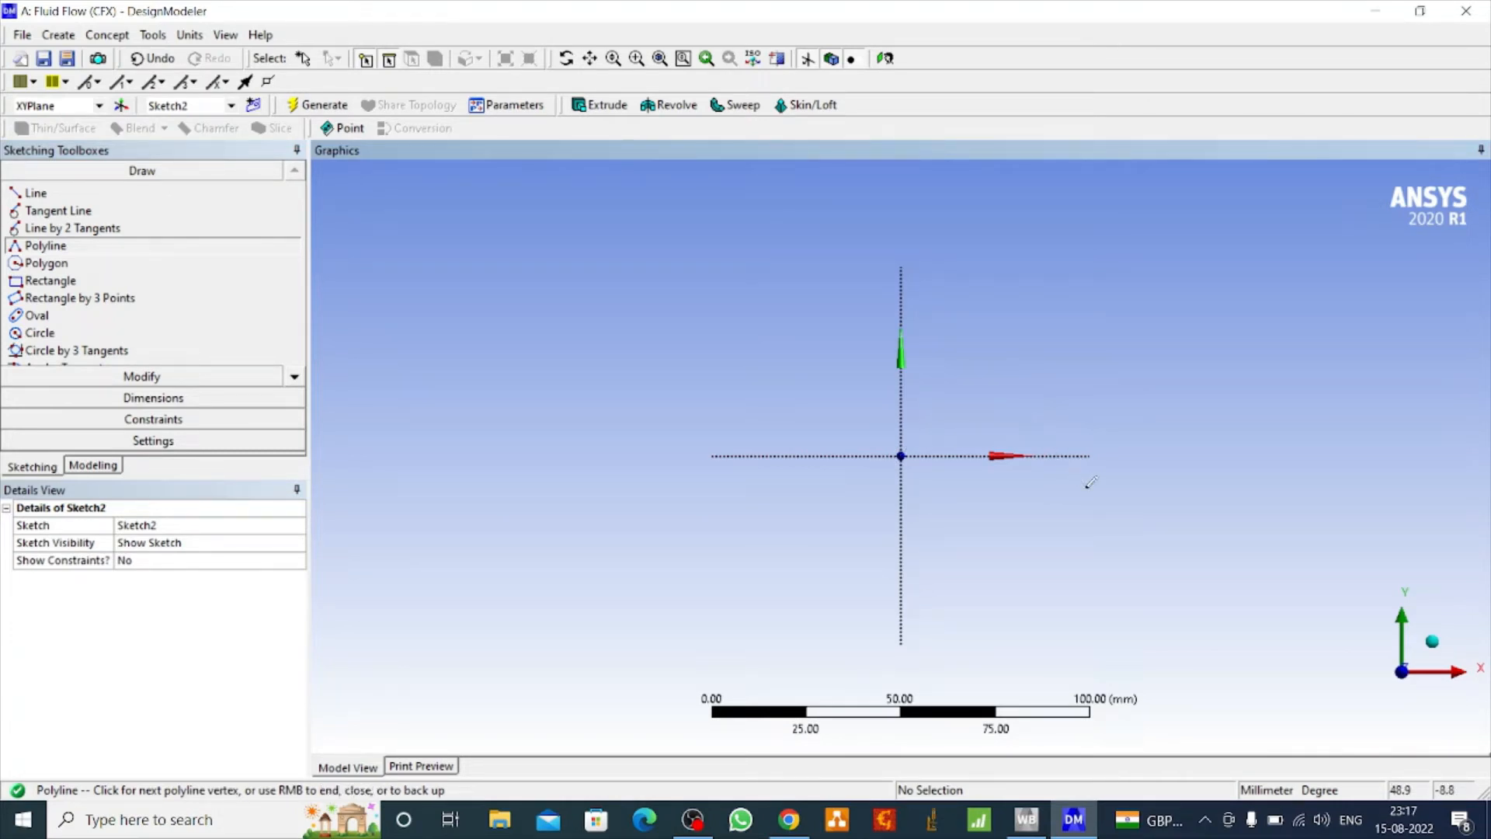
click(1253, 487)
click(1306, 341)
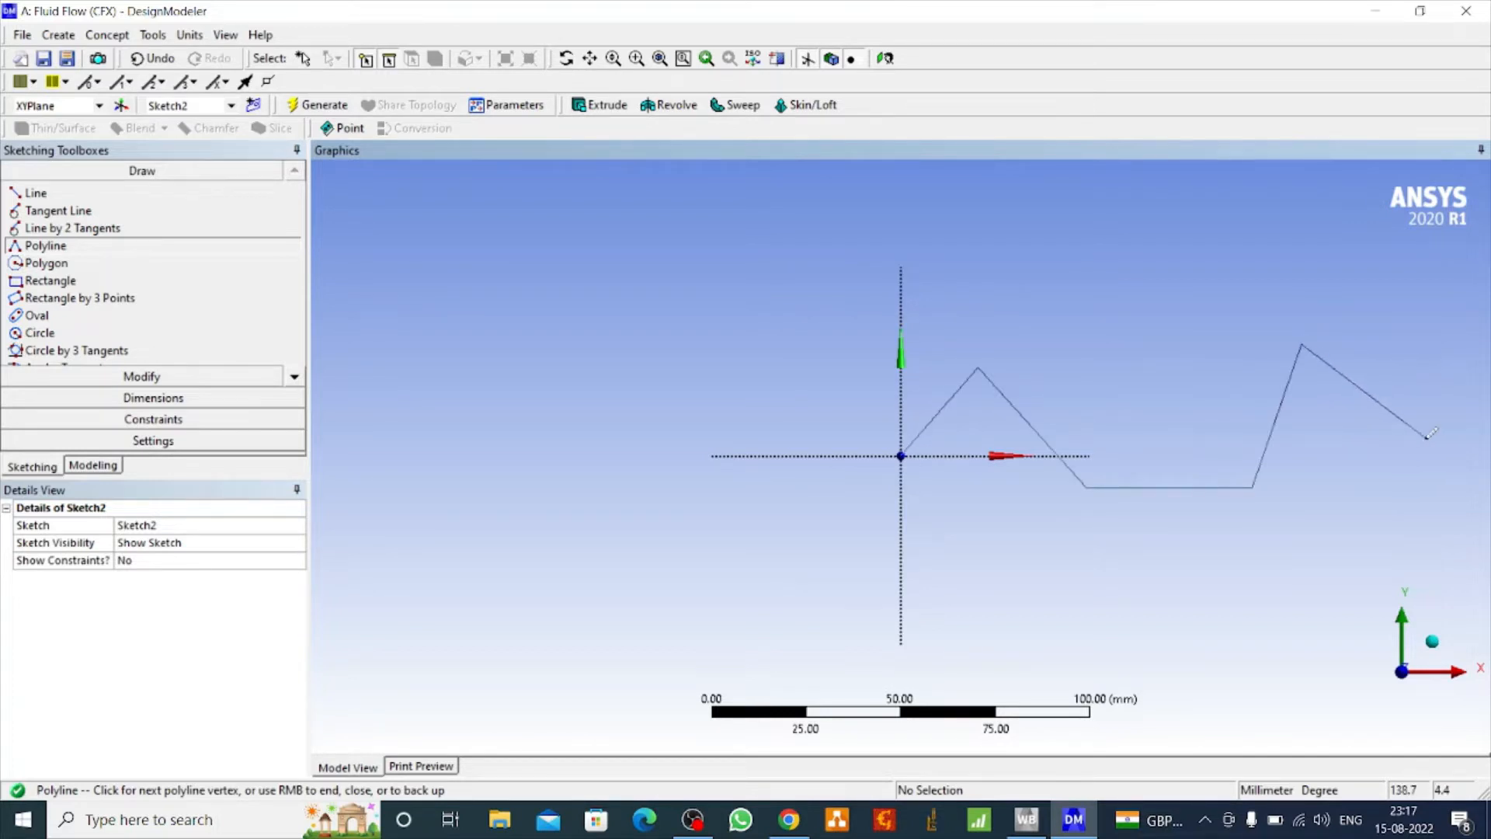
click(1434, 437)
click(1402, 547)
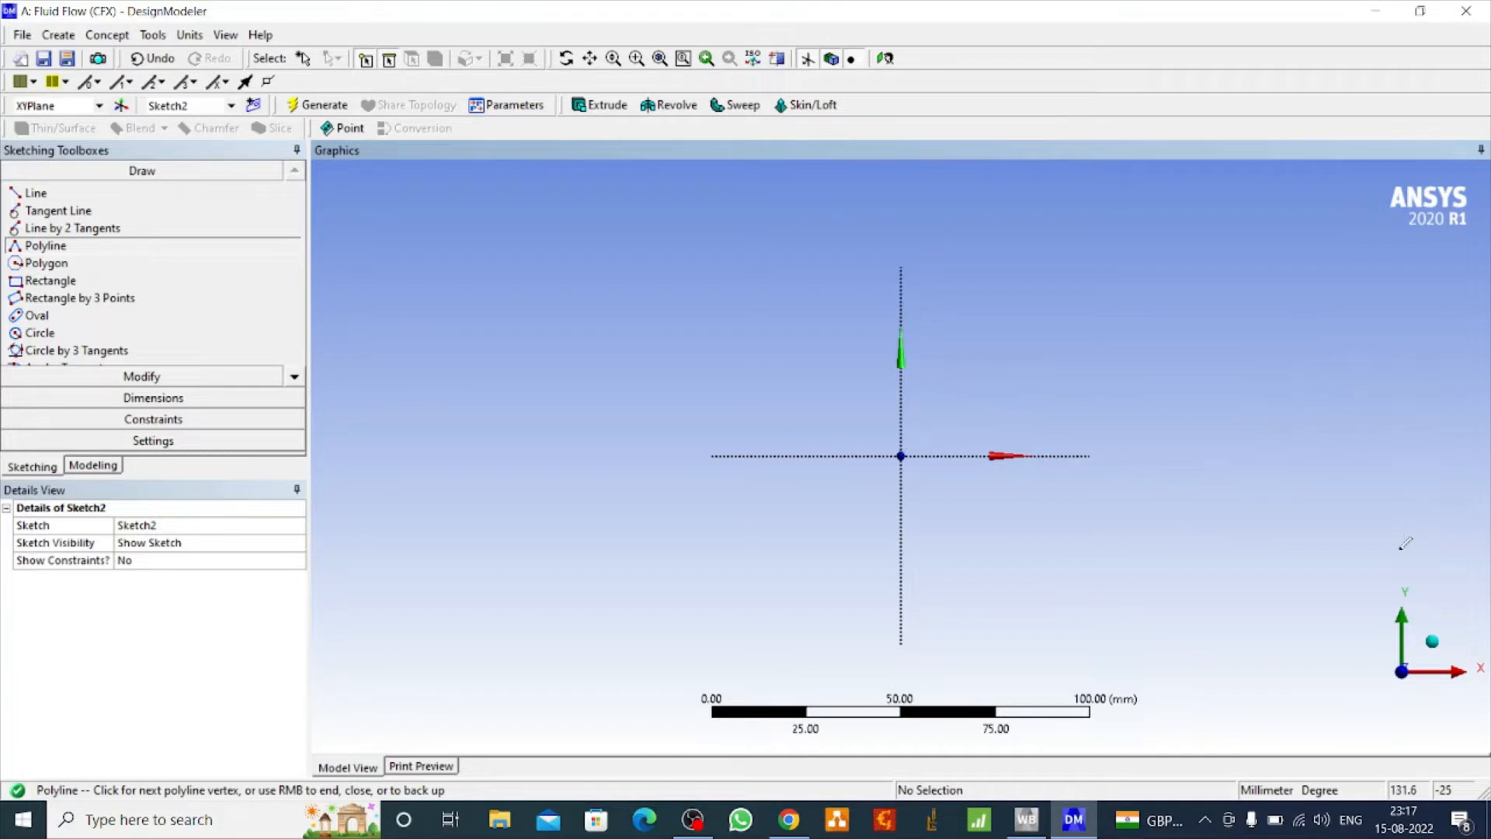
right_click(1402, 547)
click(1405, 283)
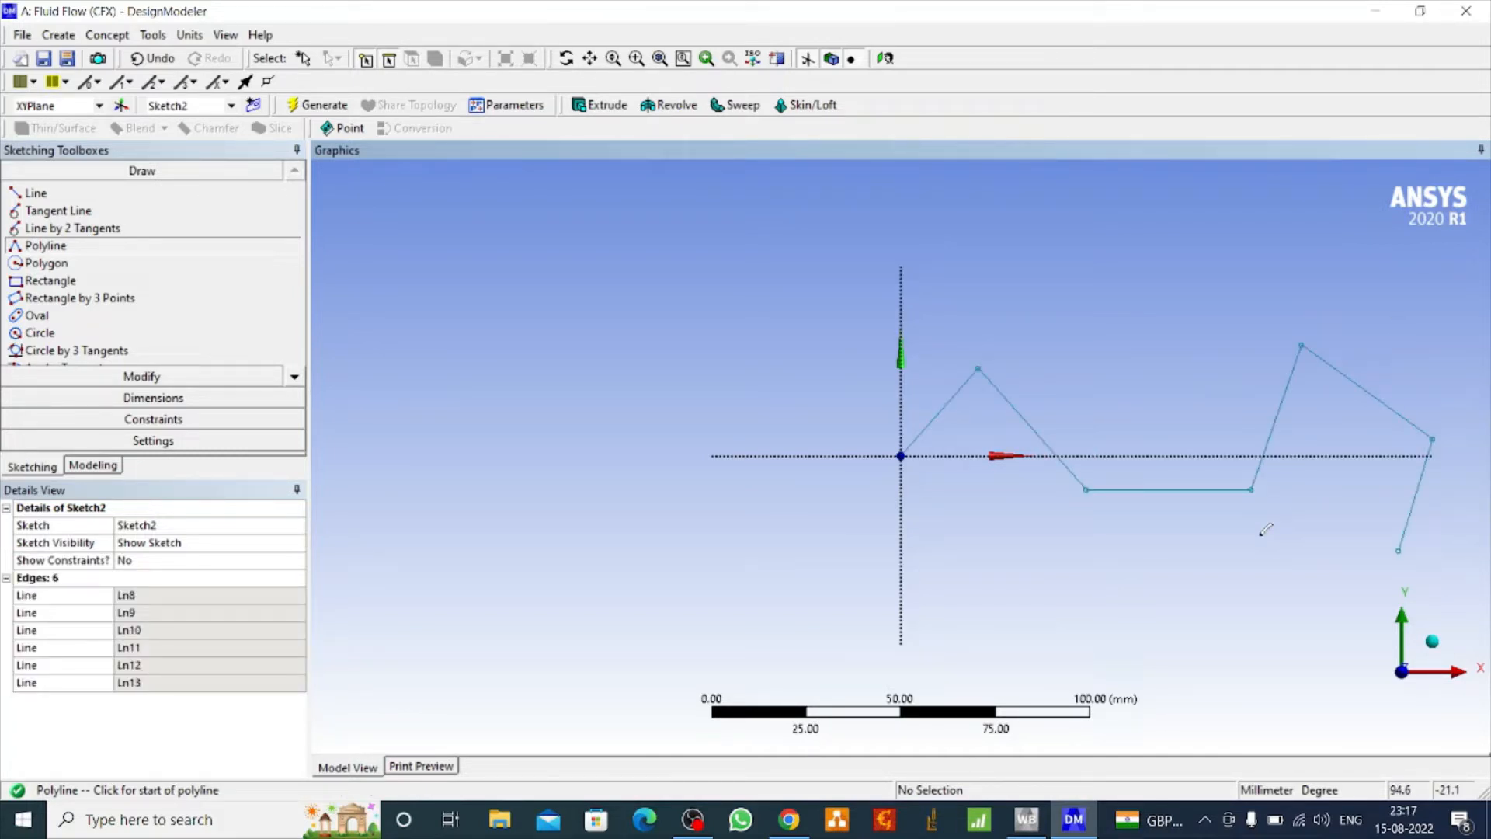
Start a Sweep feature and assign the circle sketch, Sketch1, as its profile.
click(92, 467)
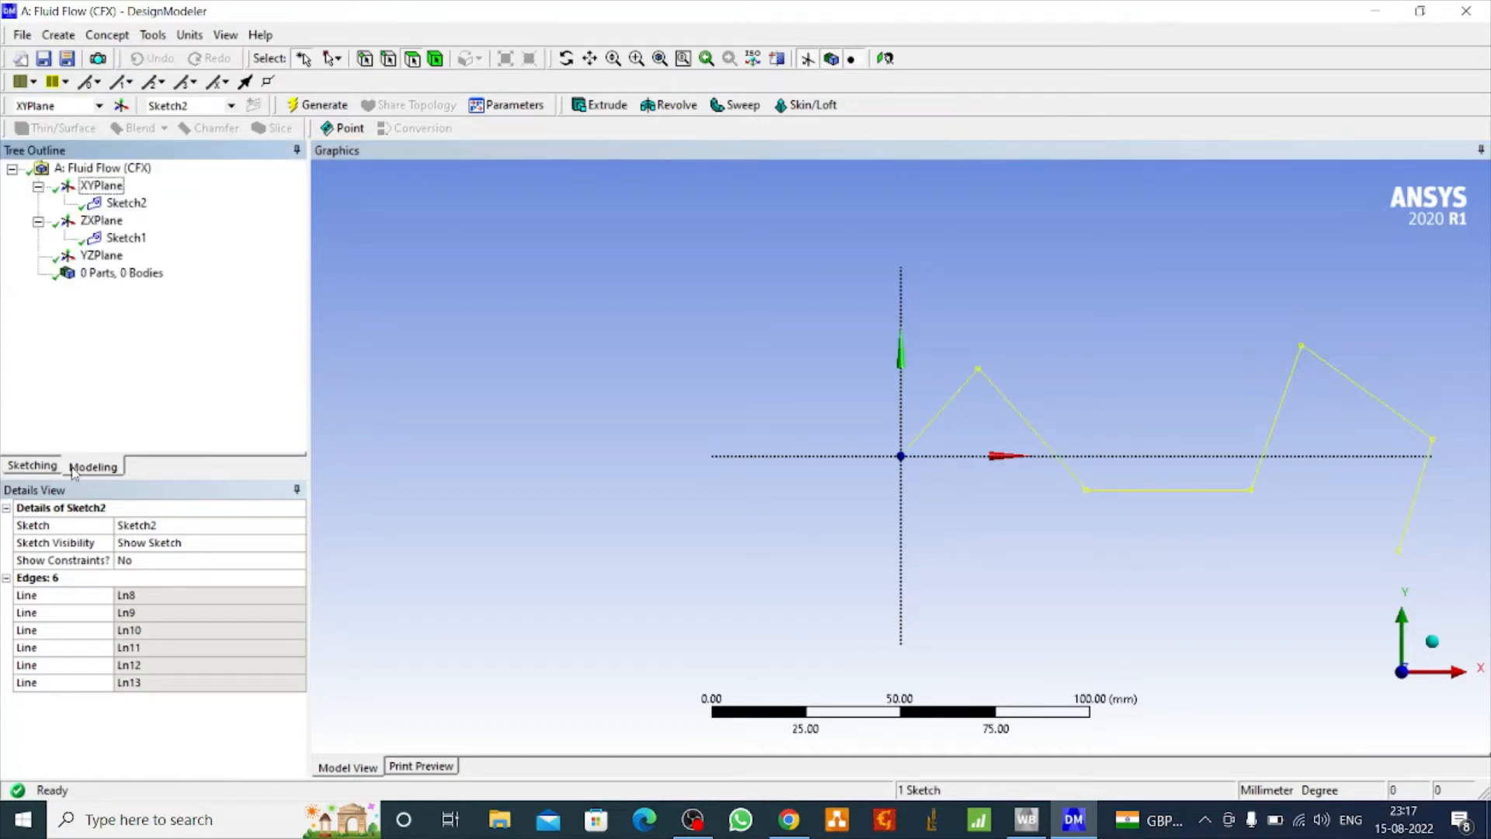
click(742, 106)
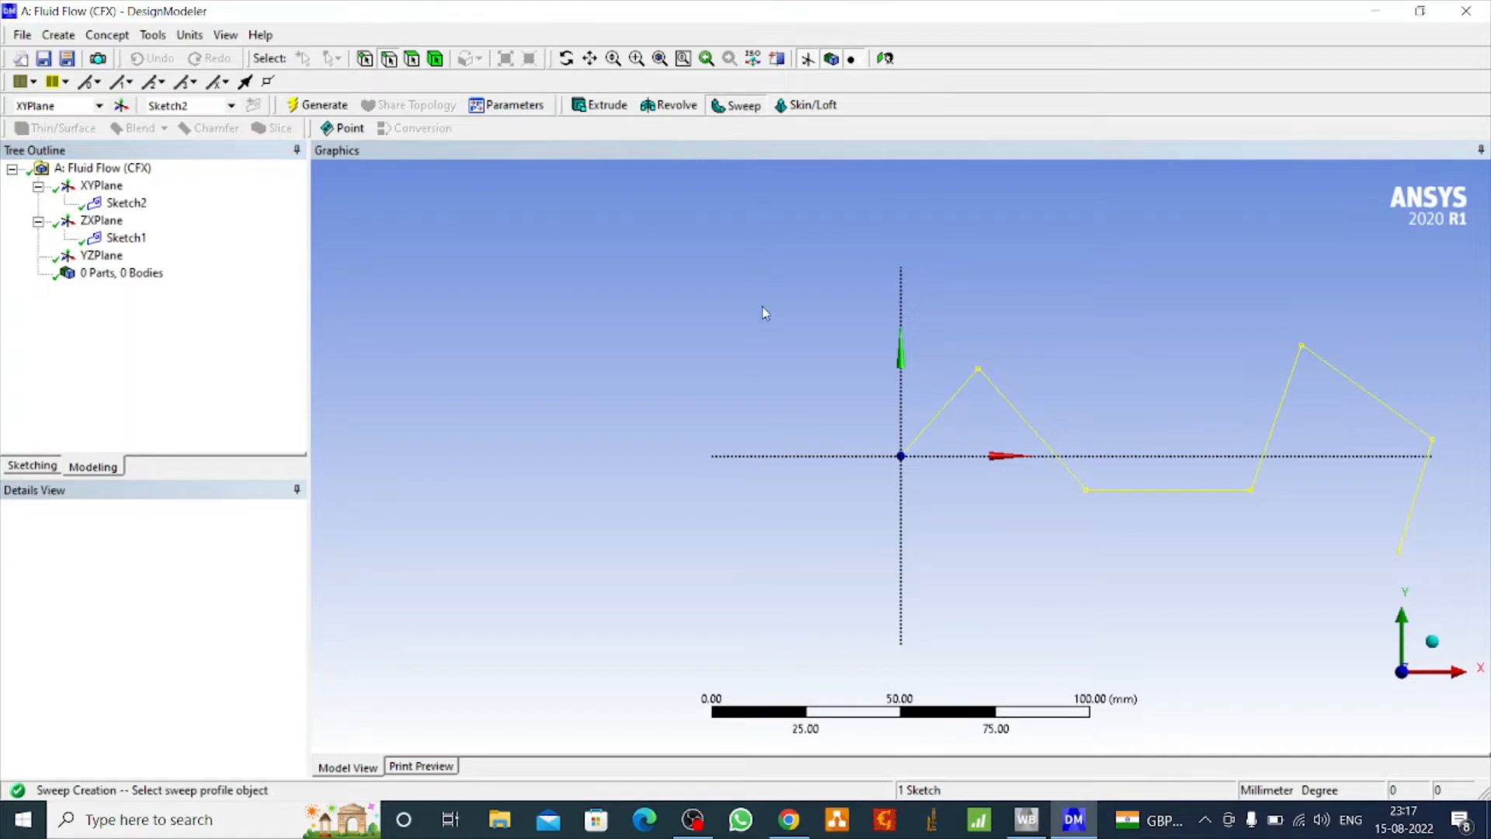
click(126, 238)
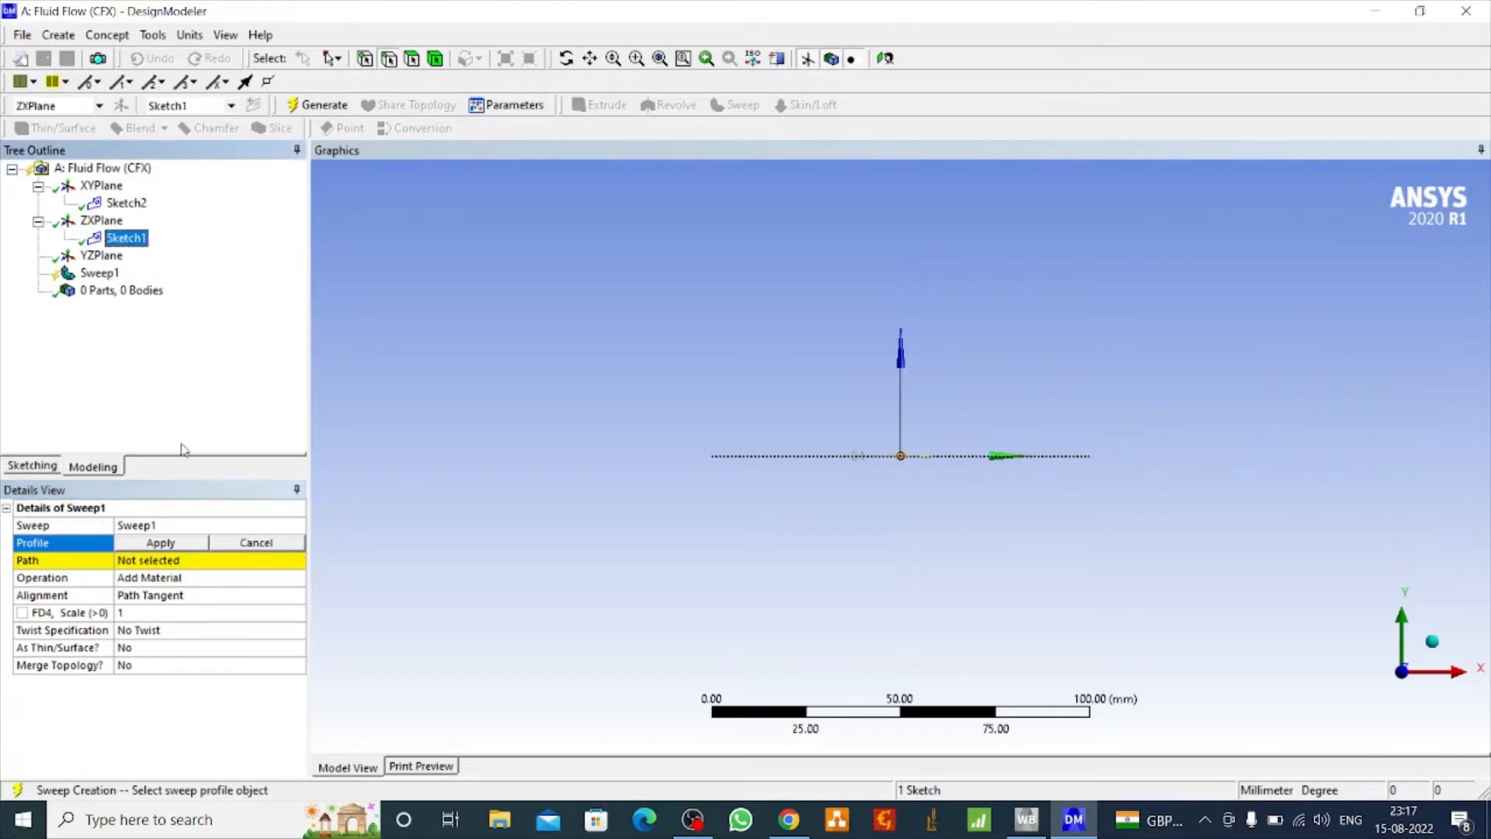
click(161, 543)
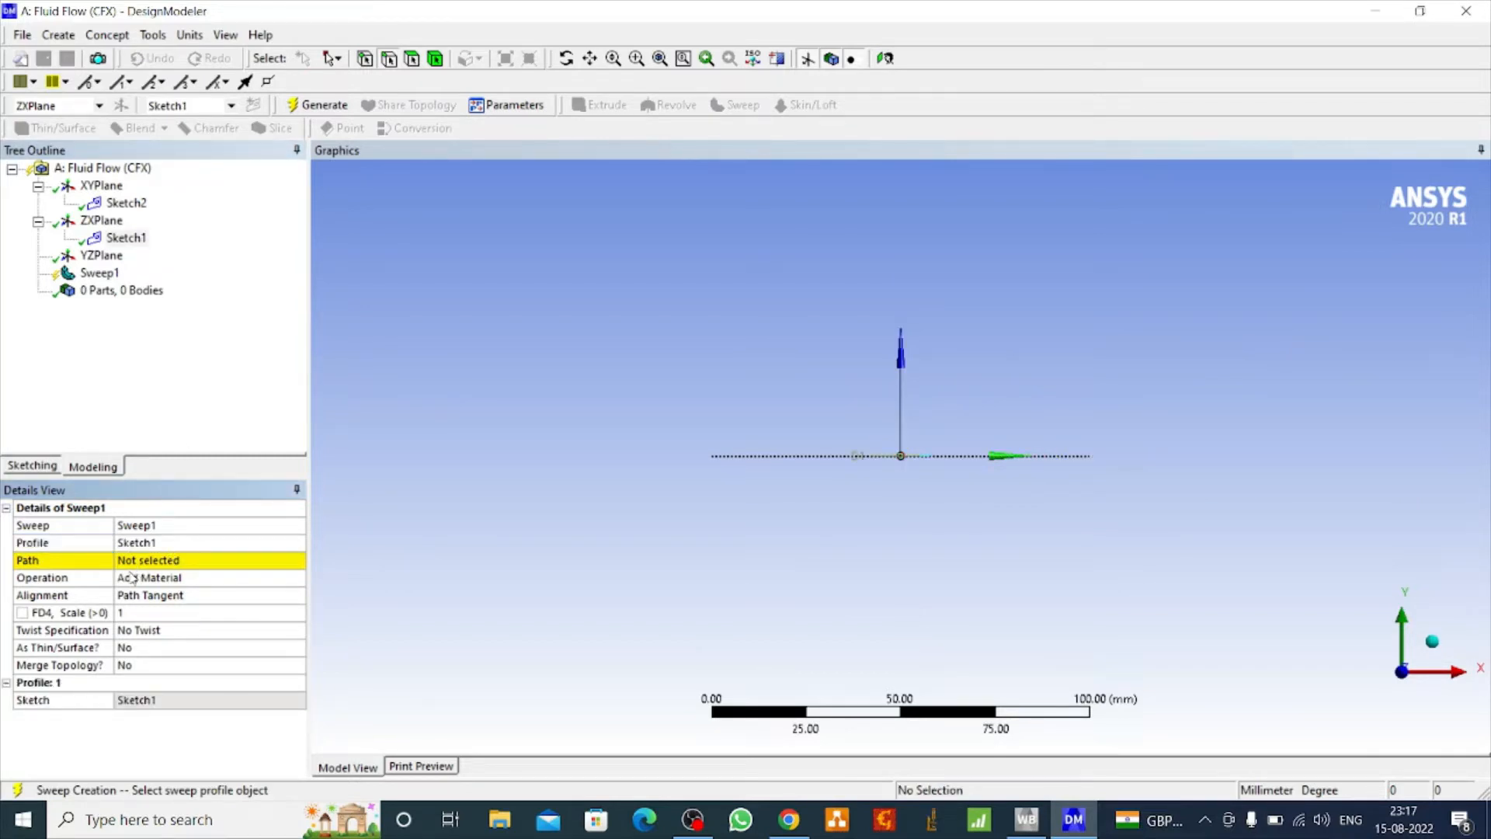
Assign the polyline sketch, Sketch2, as the sweep path and generate the solid pipe.
click(137, 560)
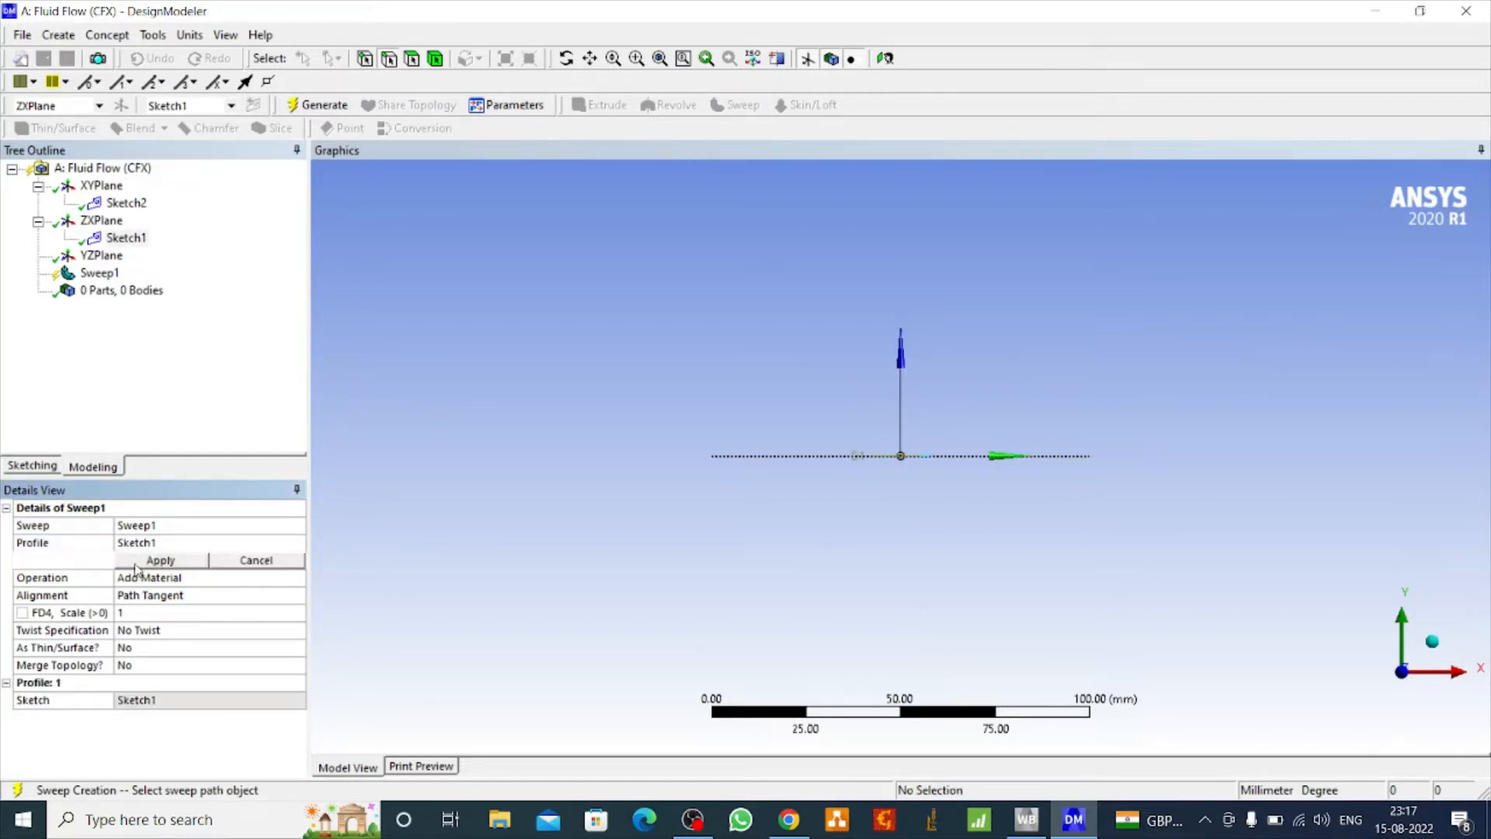
click(126, 203)
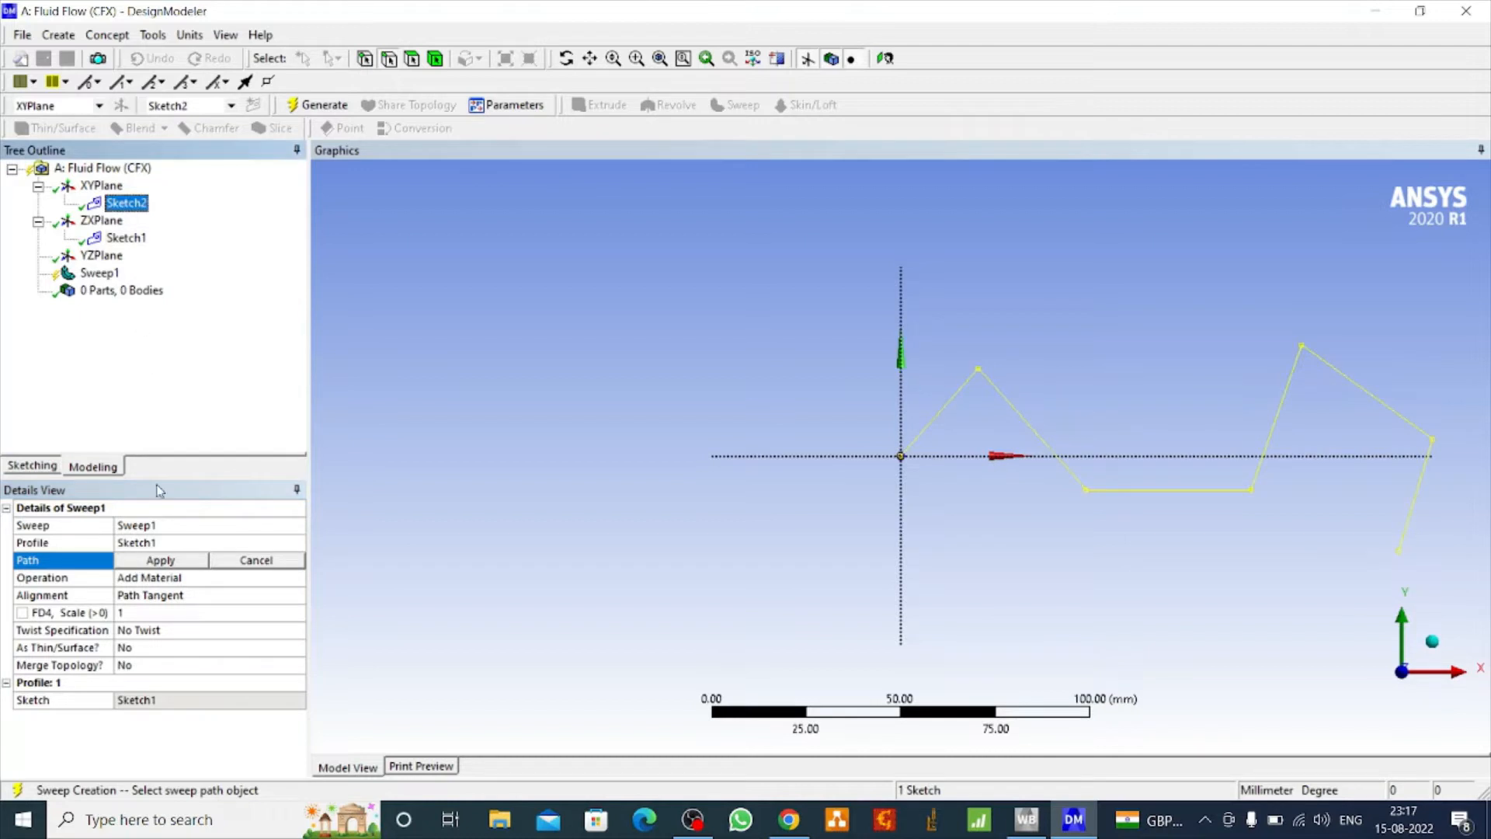
click(161, 560)
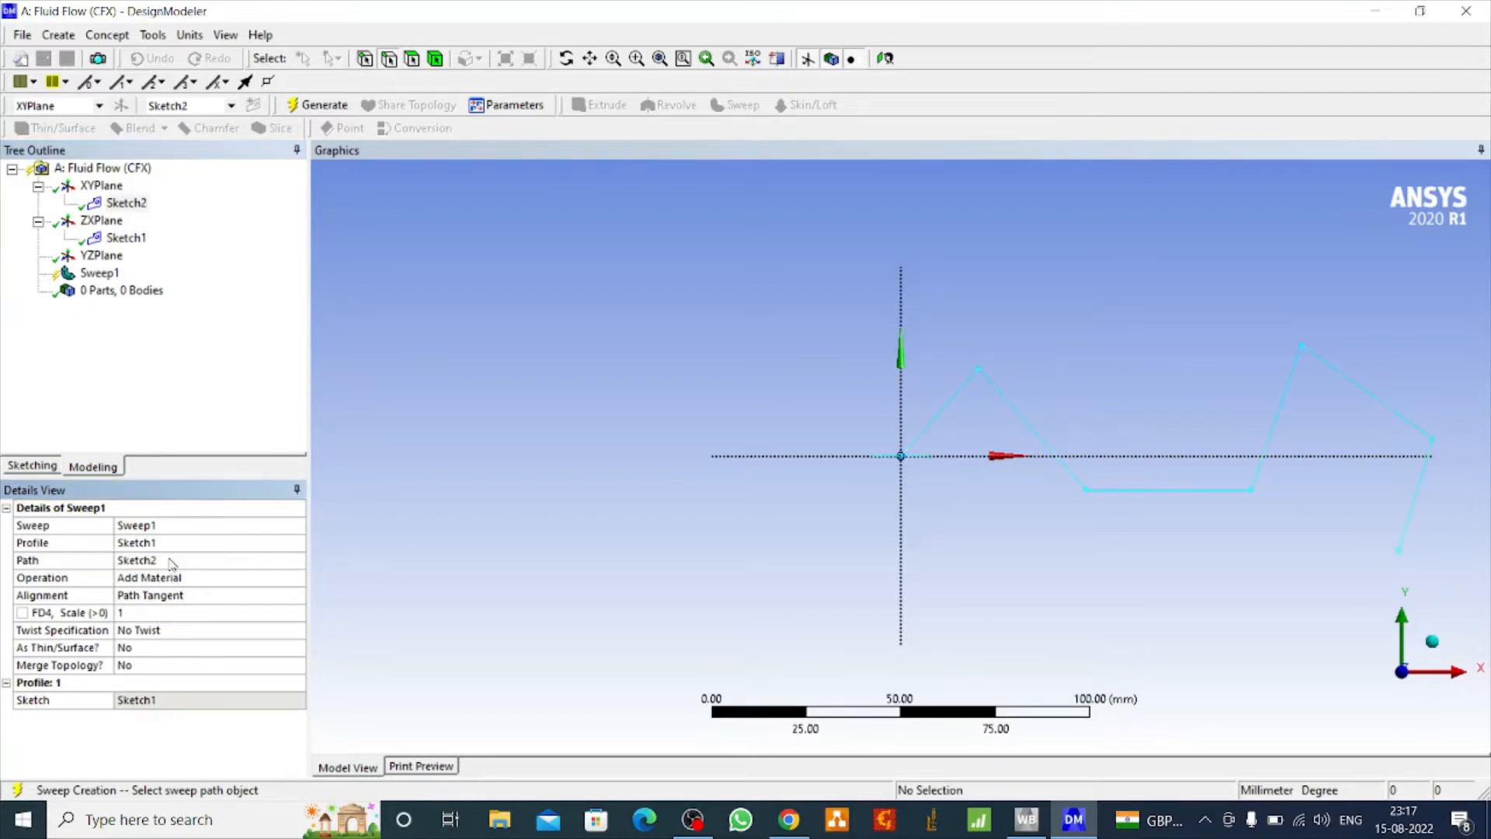
click(312, 104)
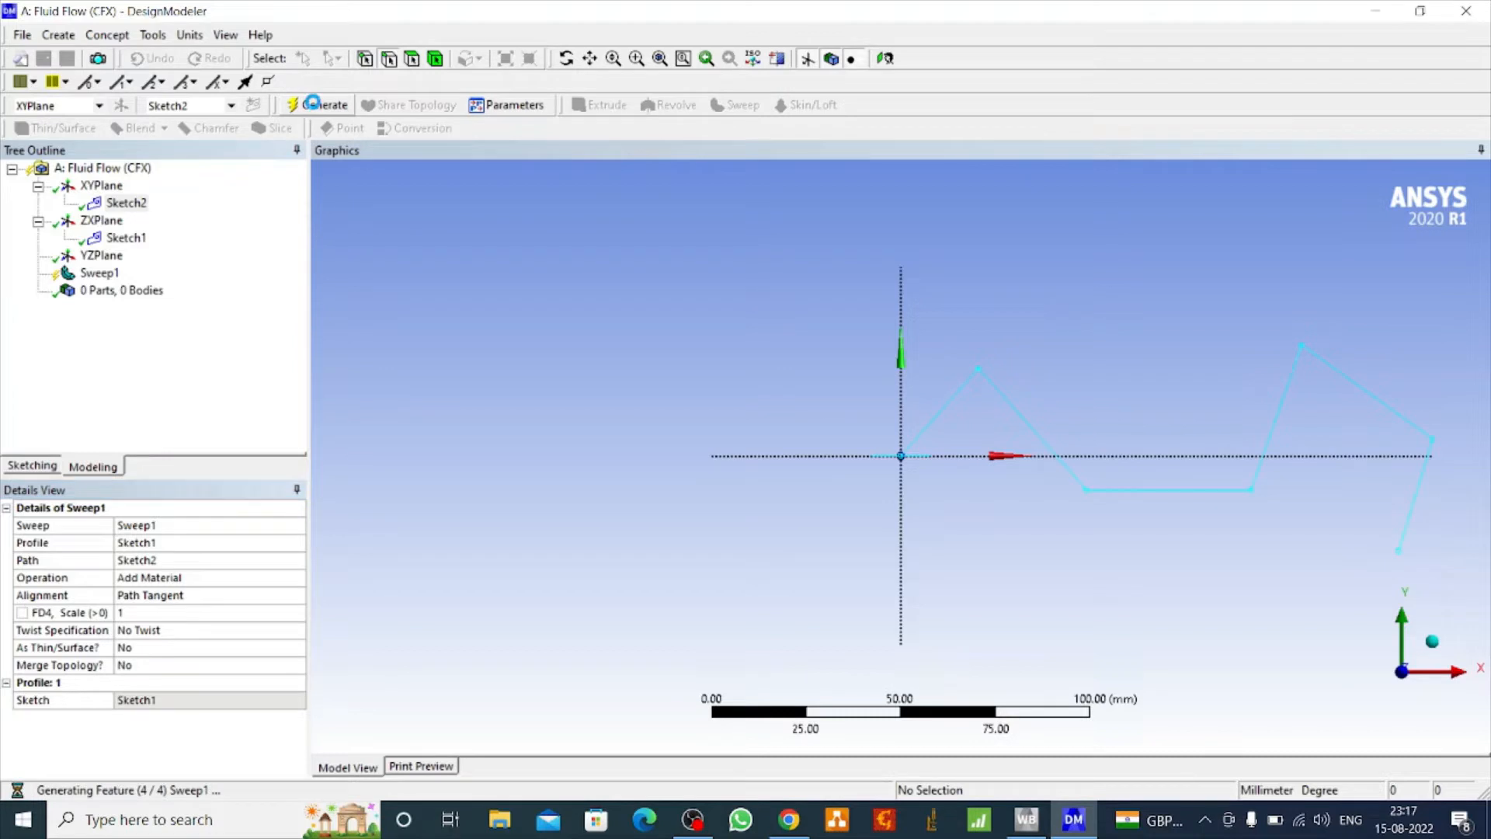
click(566, 58)
mouse_move(754, 429)
mouse_down()
mouse_move(792, 319)
mouse_move(829, 280)
mouse_move(771, 424)
mouse_move(837, 460)
mouse_move(776, 432)
mouse_up()
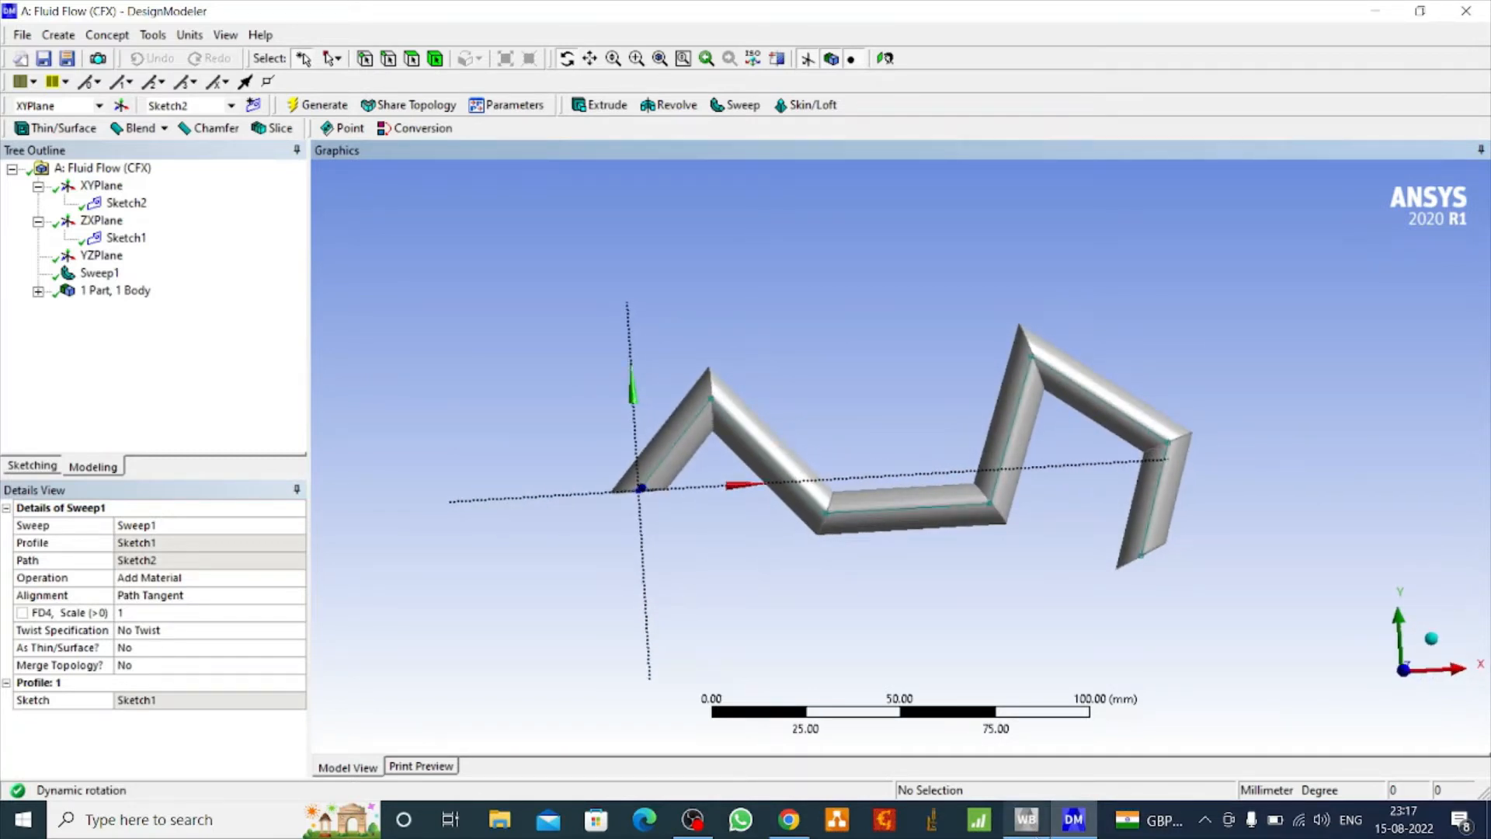
Switch to Workbench and open the Mesh cell of the Fluid Flow (CFX) system for editing.
click(1025, 829)
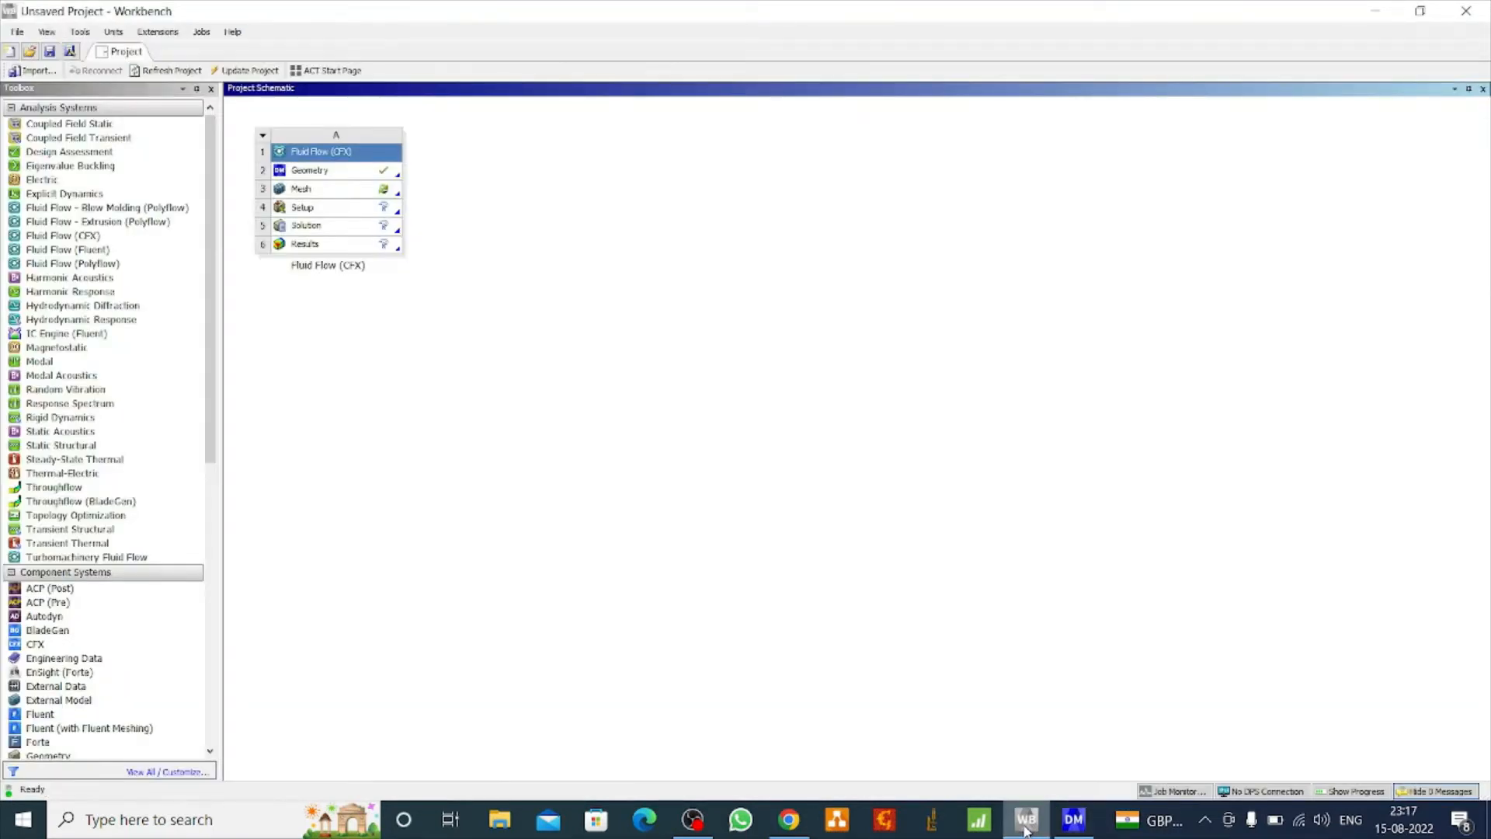
click(357, 192)
right_click(357, 192)
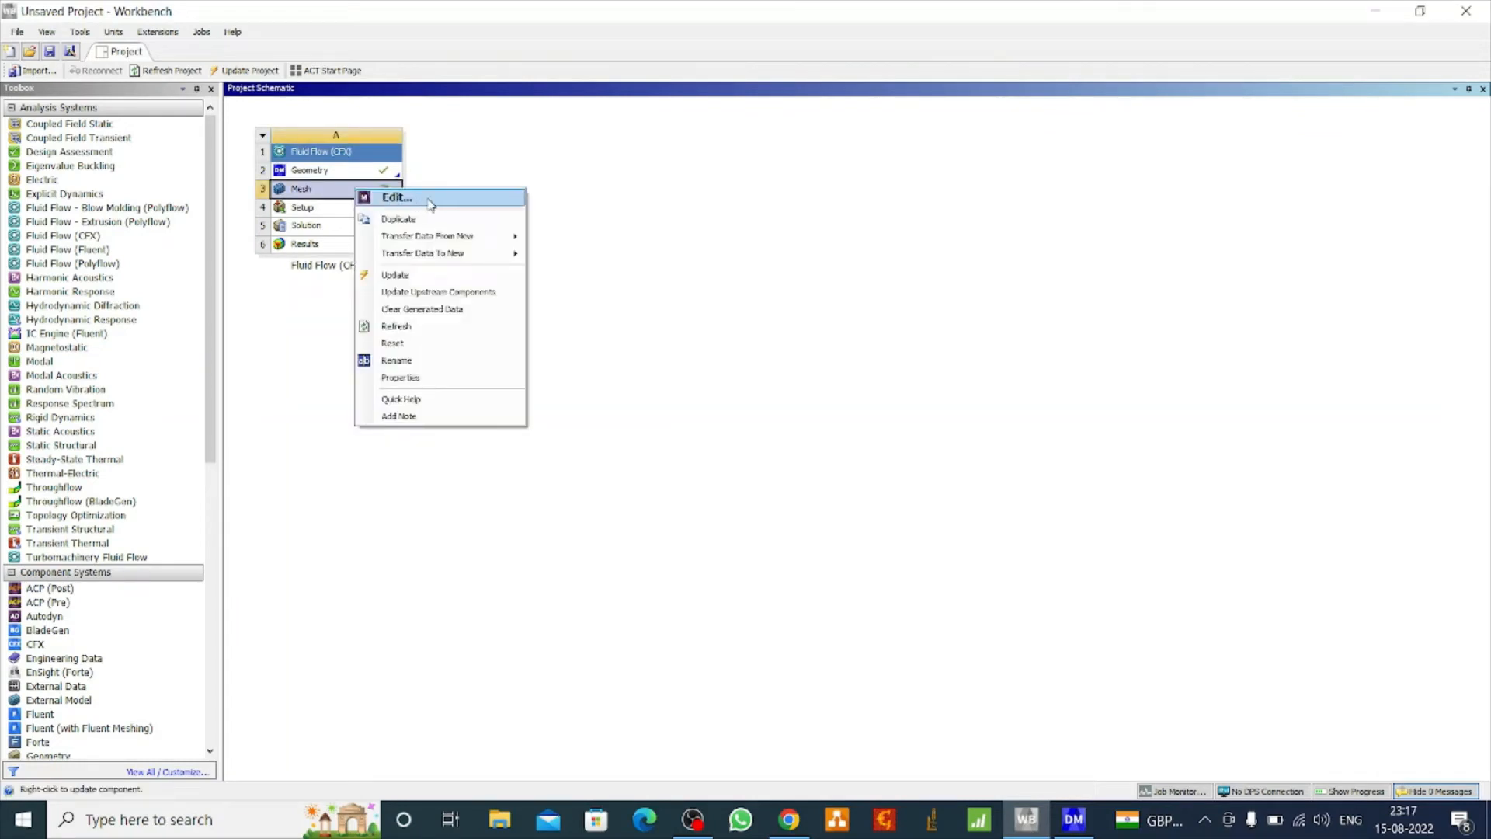
click(394, 196)
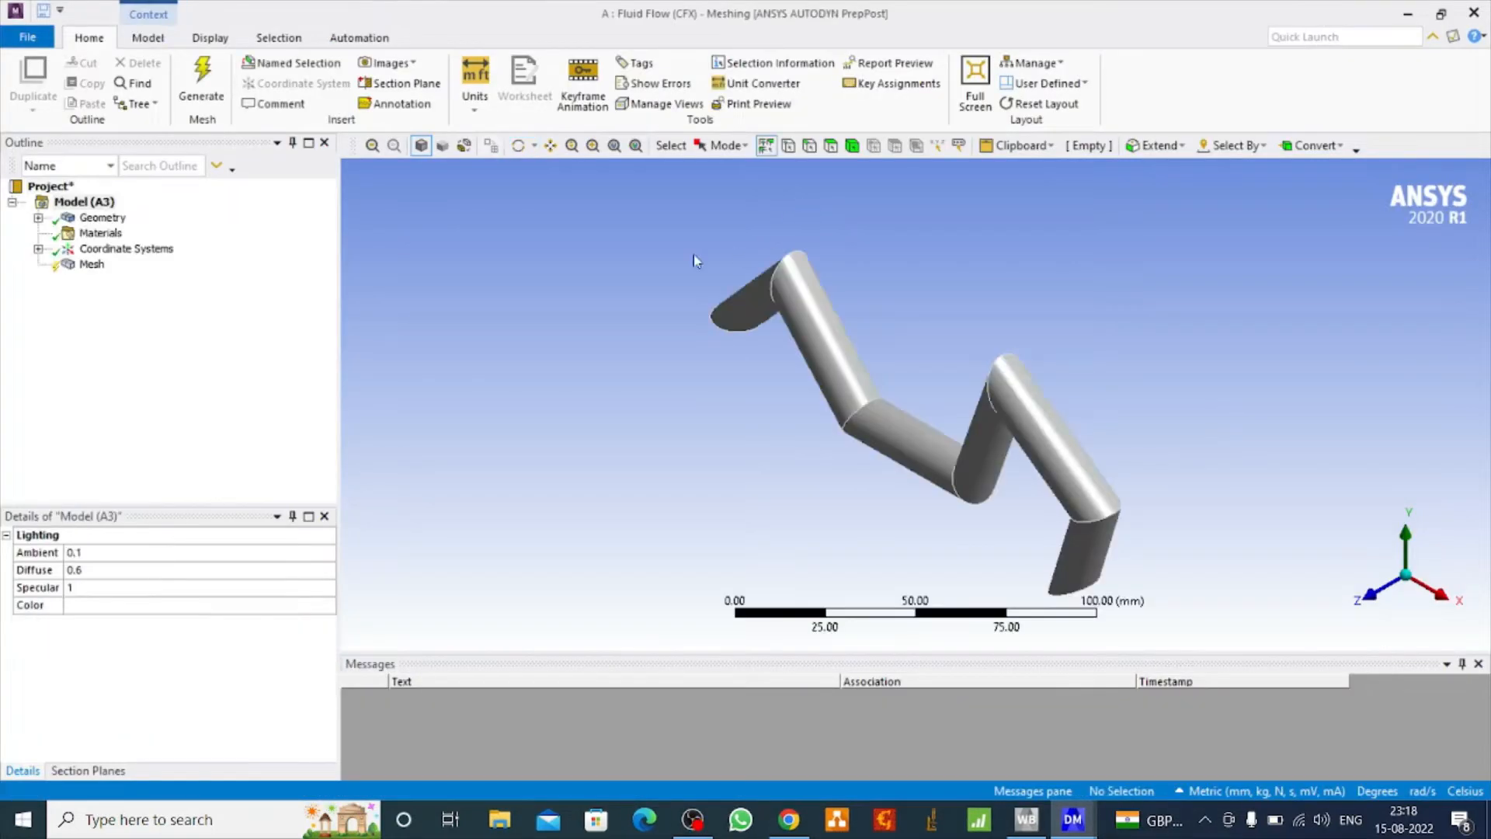
Generate the pipe mesh with the default CFD settings and show its node and element statistics.
drag(627, 402, 859, 395)
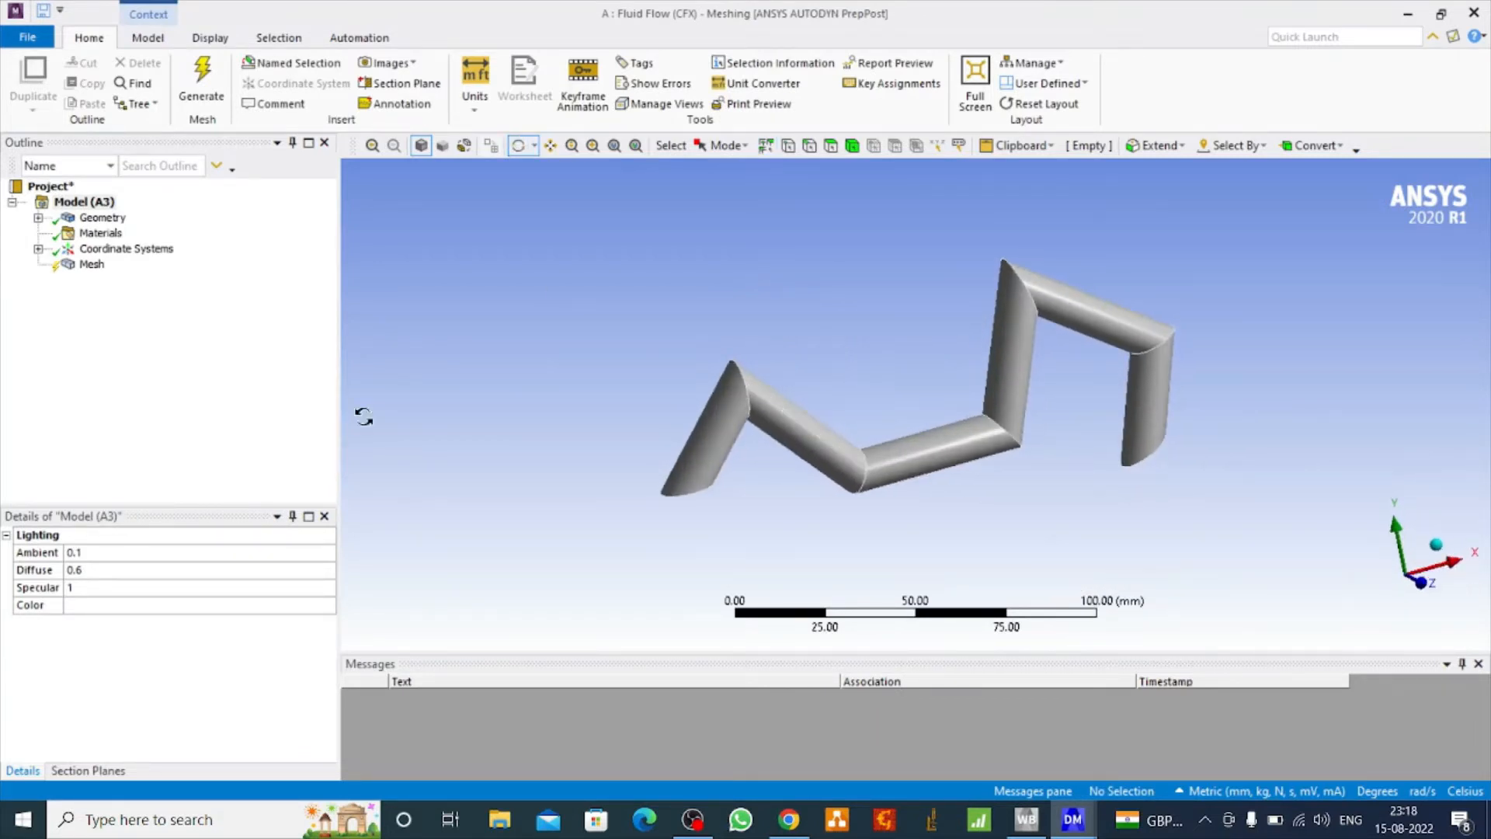
click(92, 264)
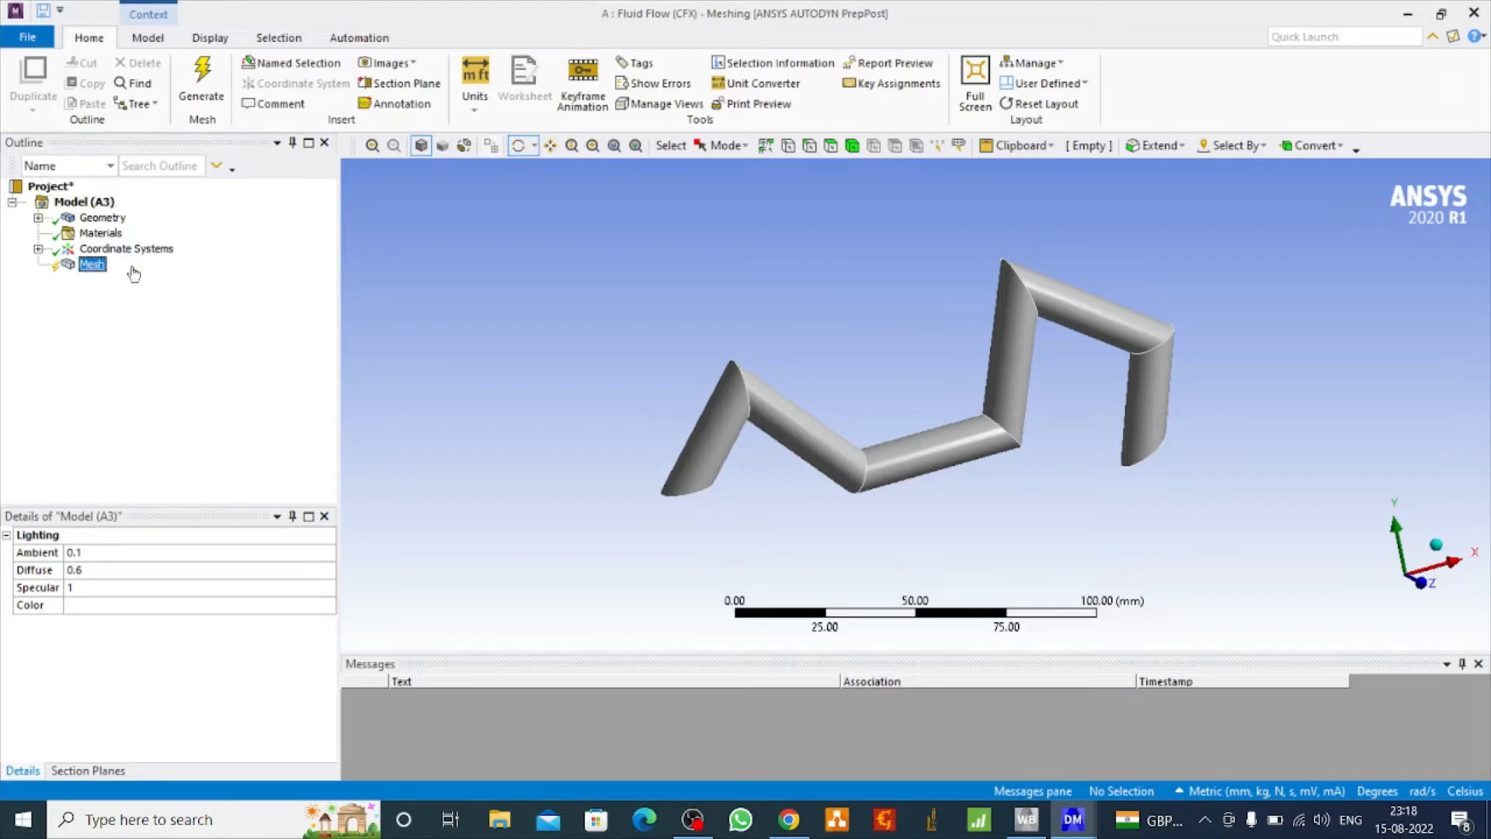
click(201, 84)
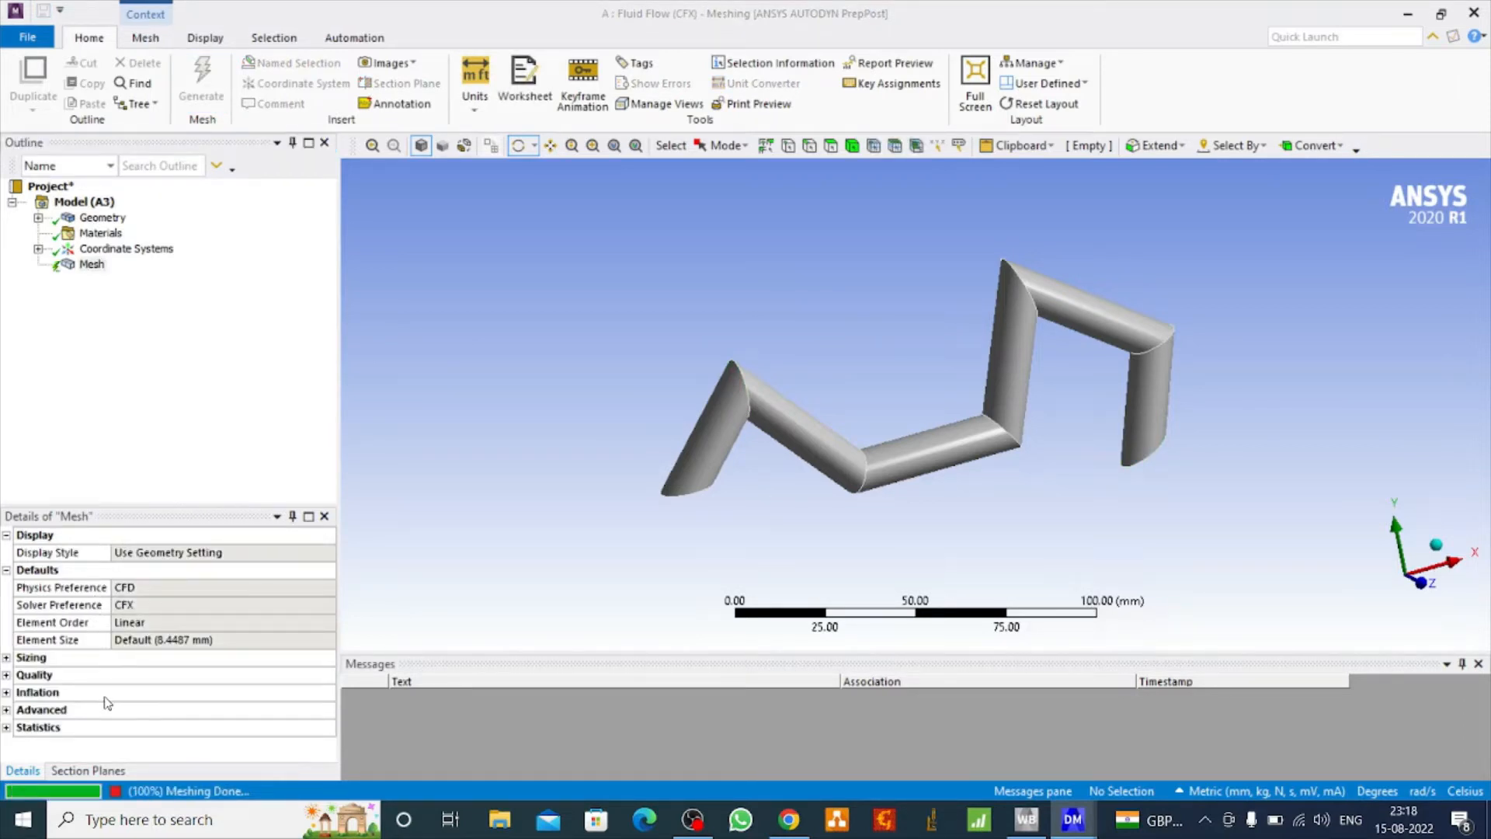
click(6, 728)
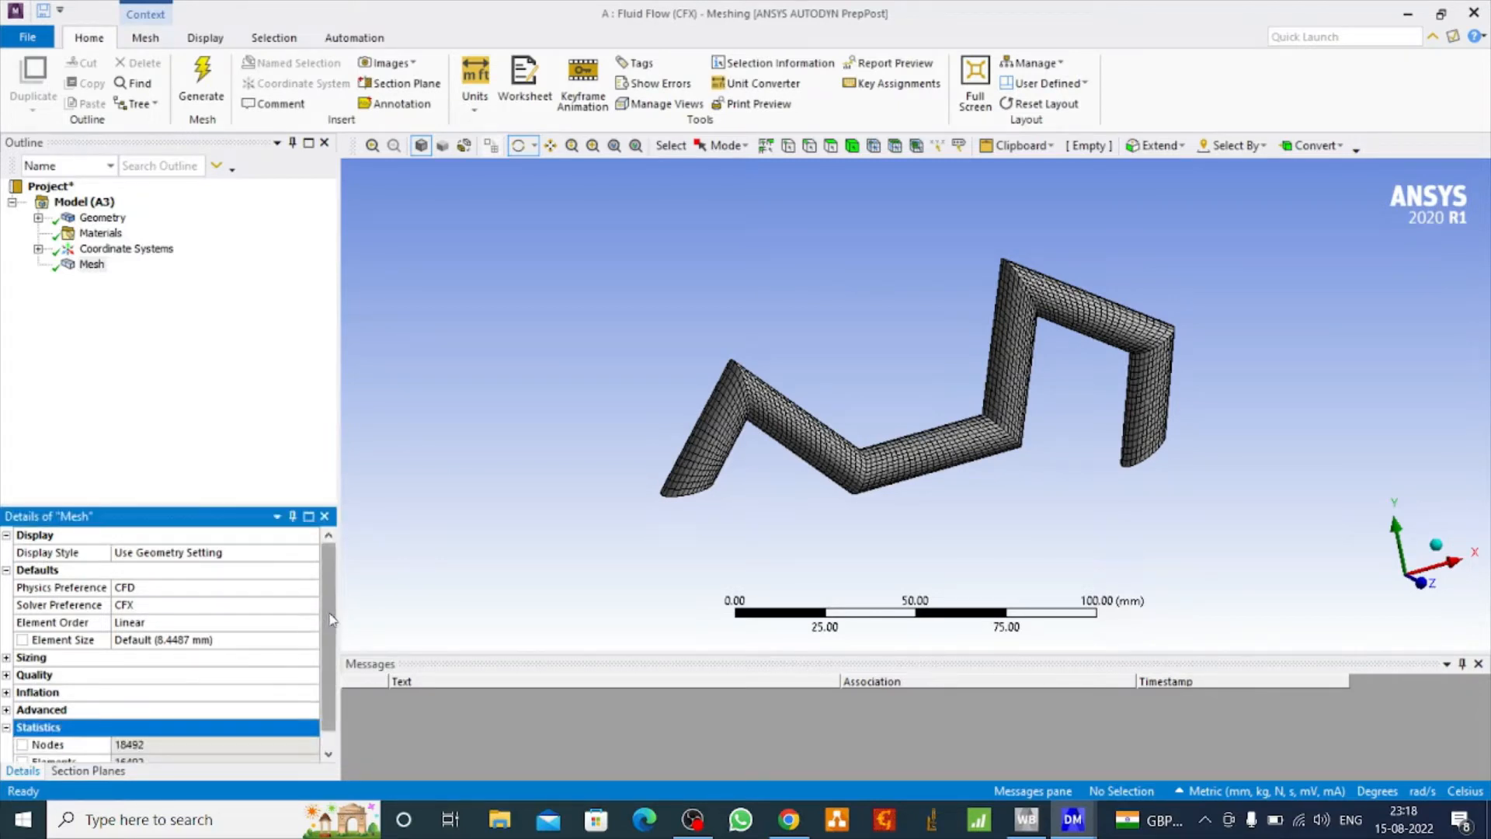
scroll(333, 619, down, 1)
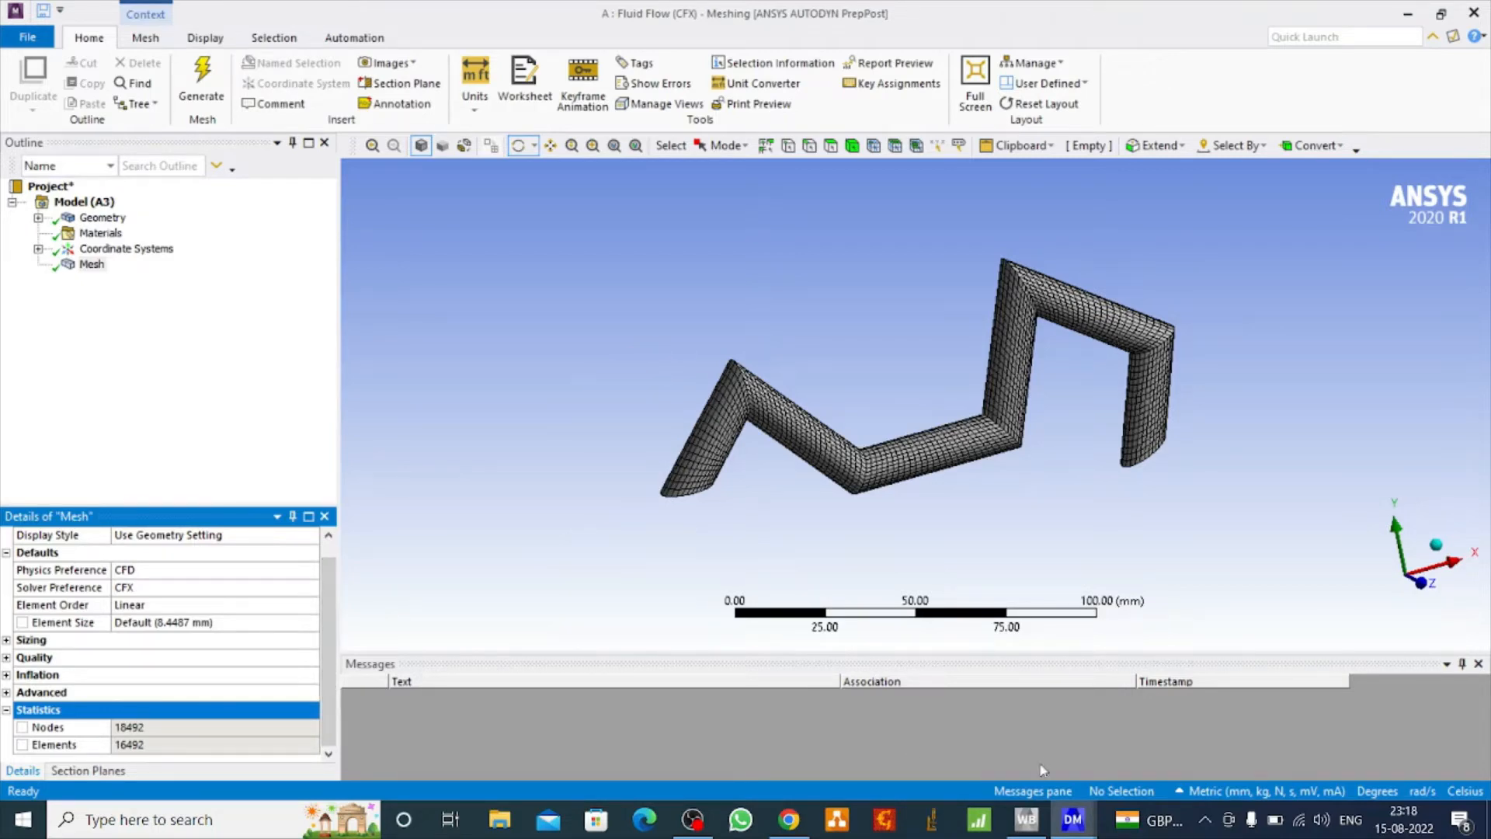
Return to Workbench and update the Mesh cell of the Fluid Flow (CFX) system.
click(1026, 820)
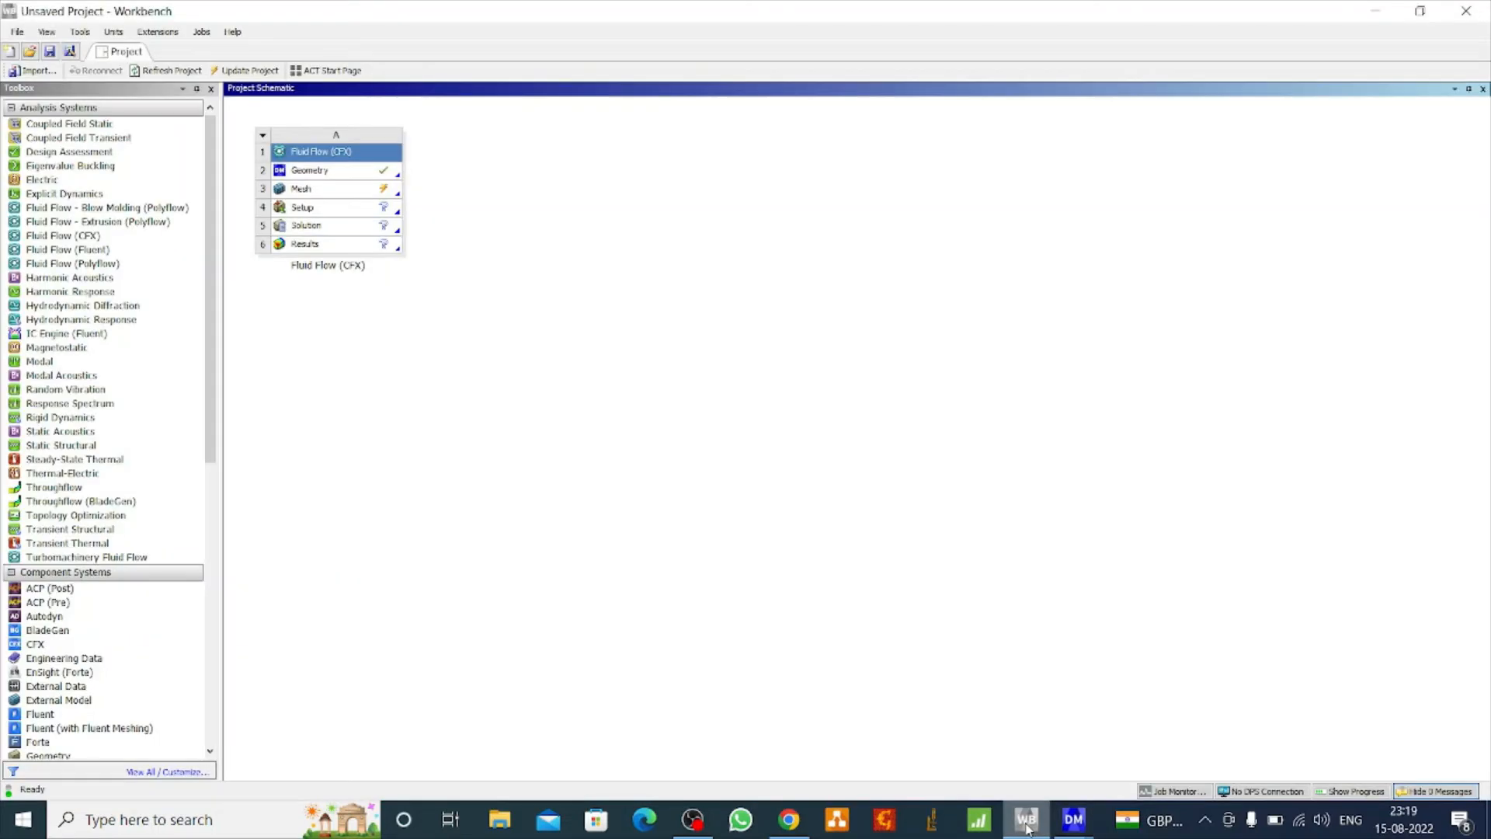
right_click(342, 194)
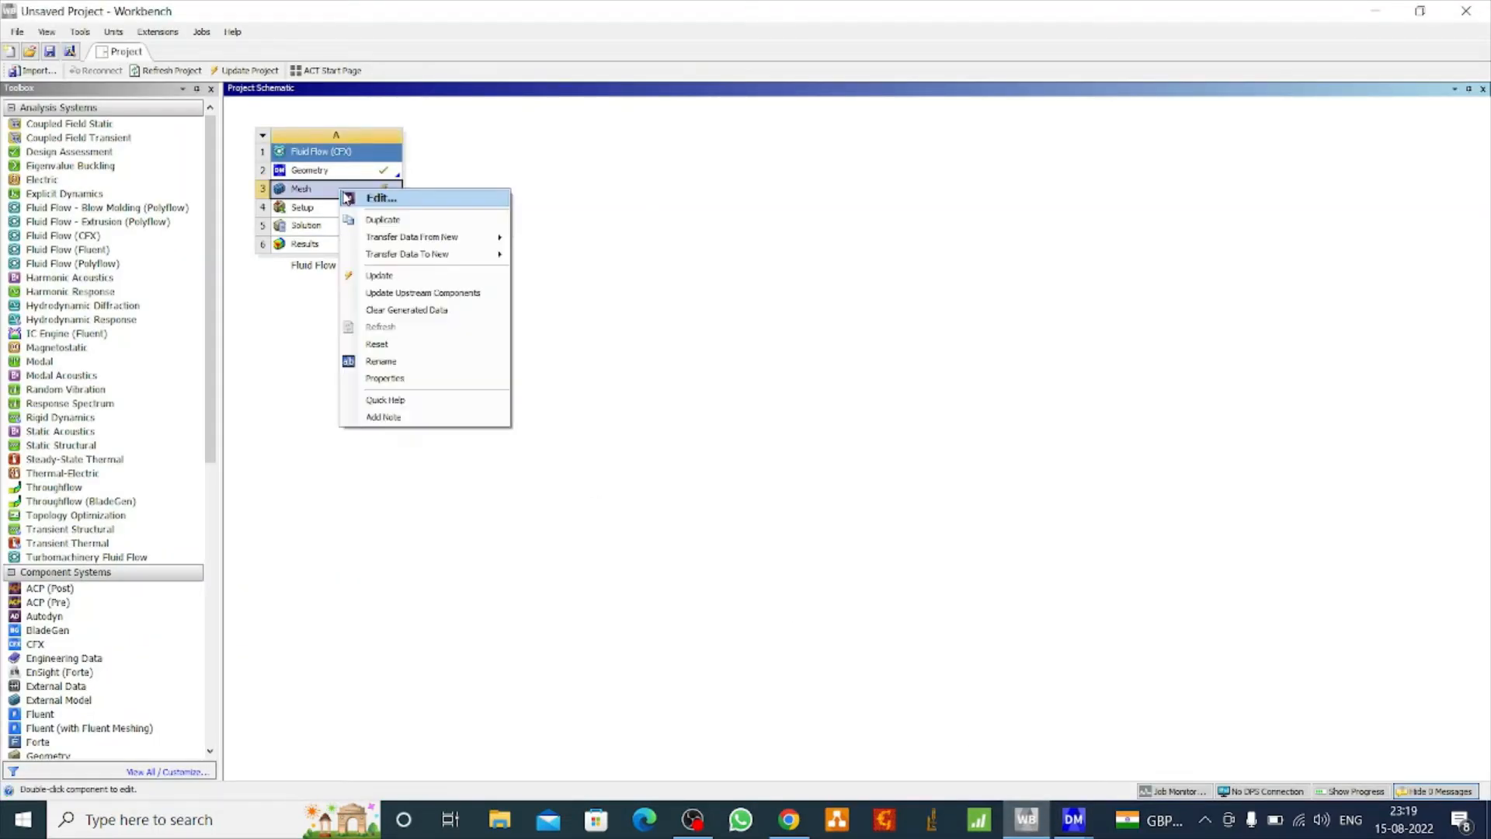
click(401, 274)
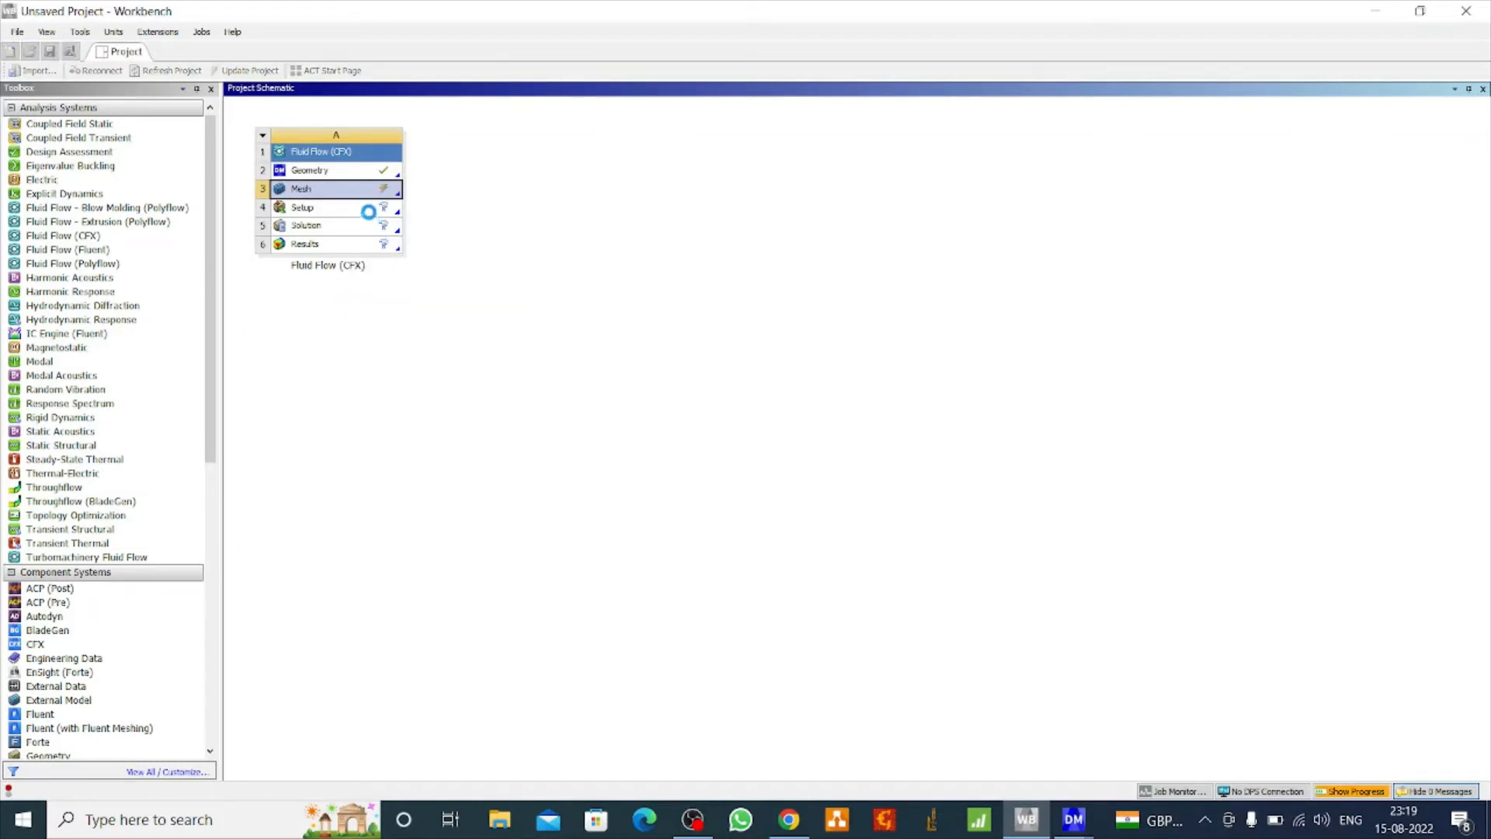
Open the Setup cell for editing in CFX-Pre and maximize its window.
right_click(368, 211)
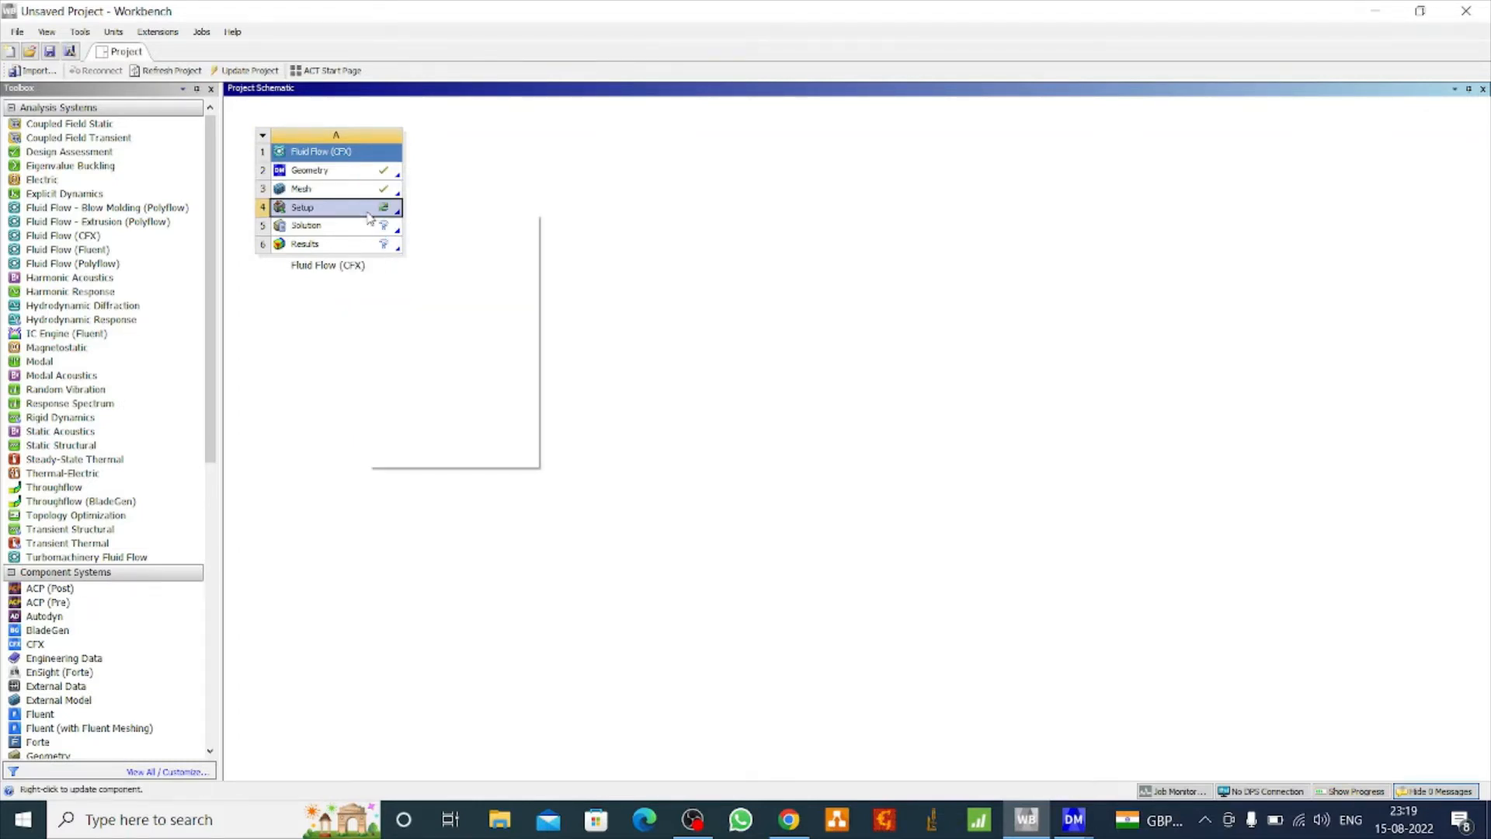
click(426, 224)
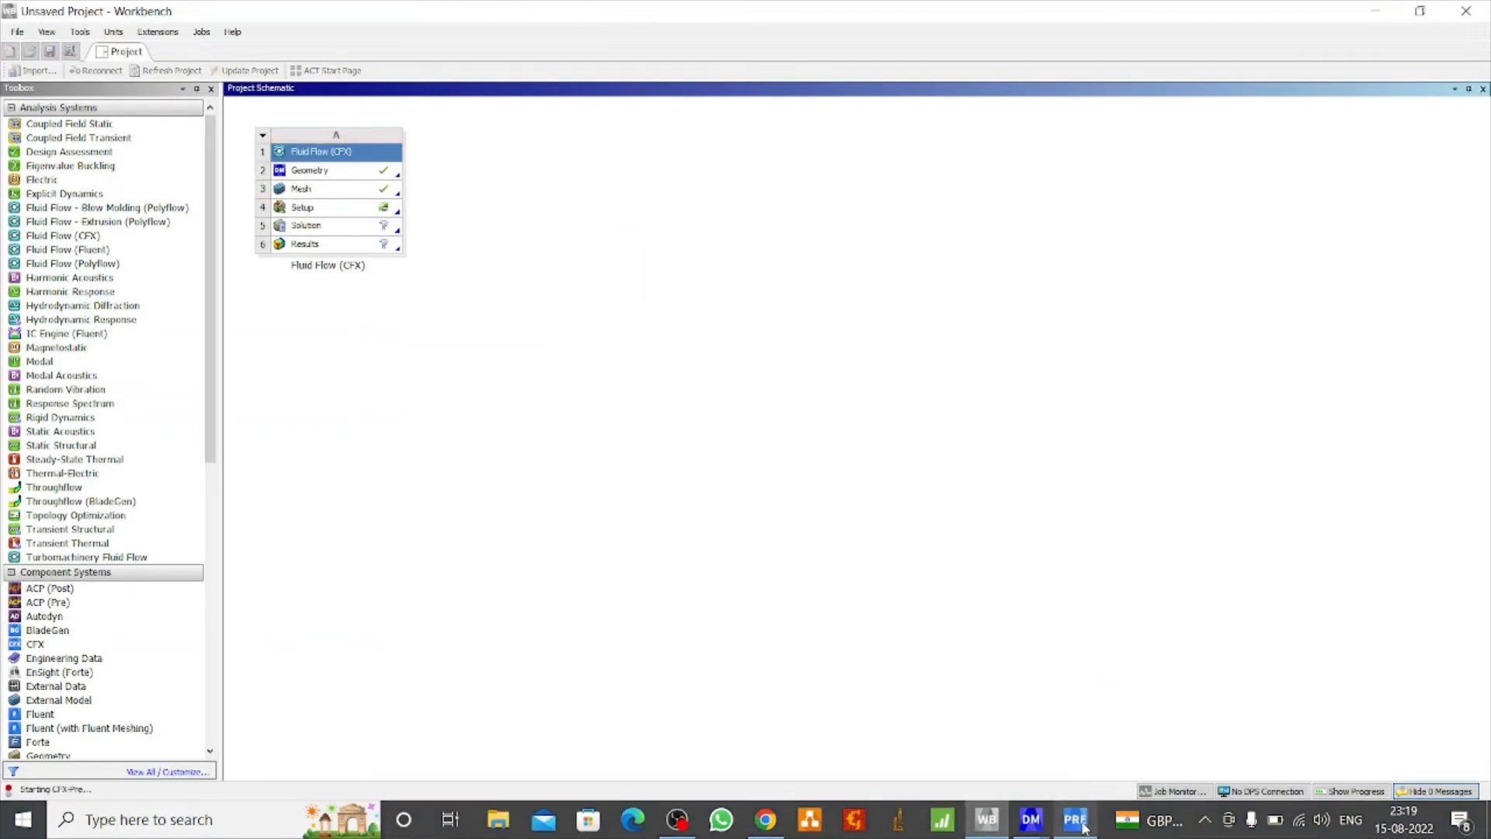
click(1076, 822)
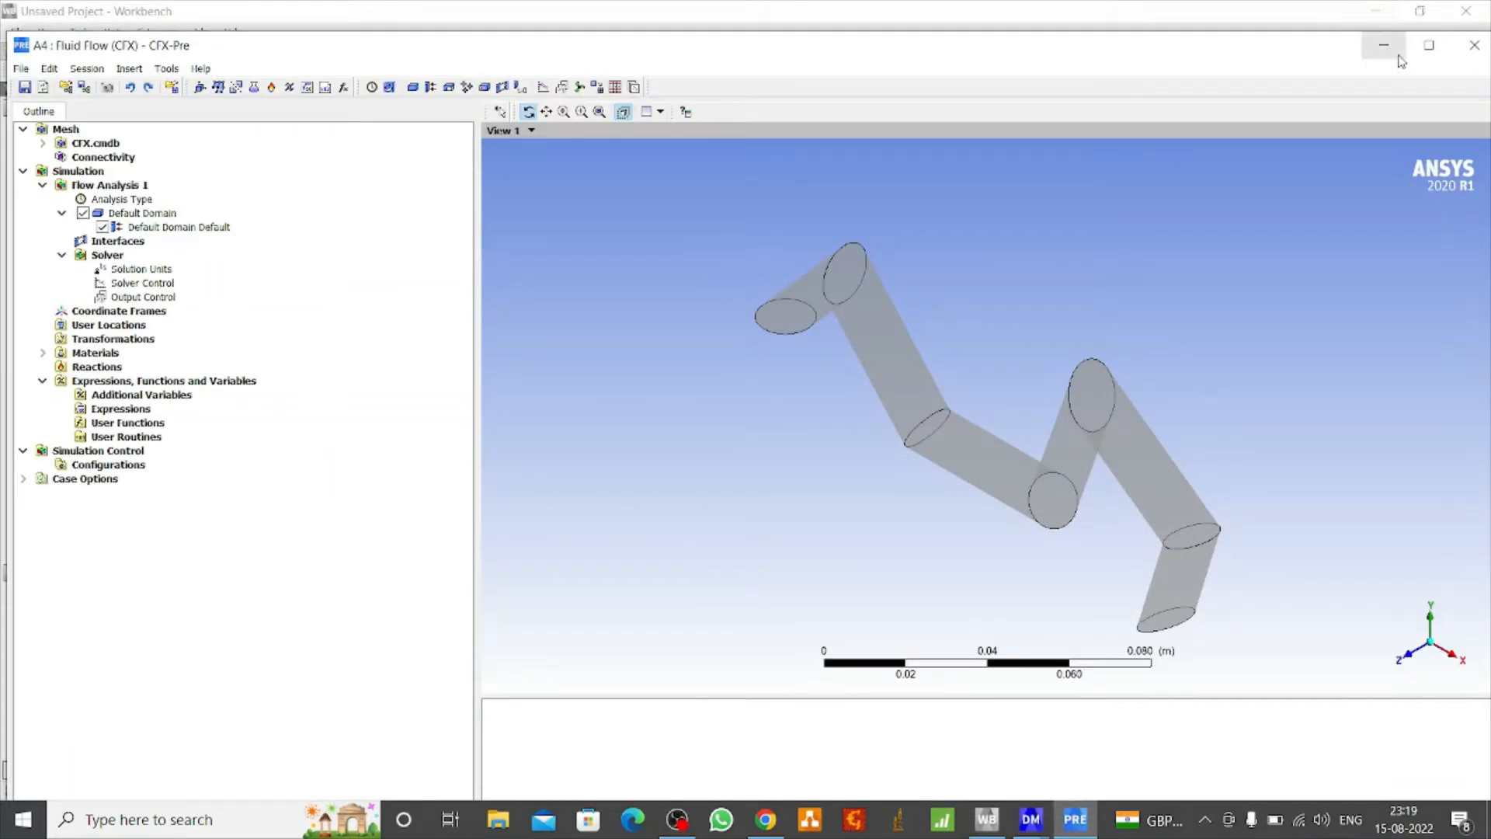
click(1429, 47)
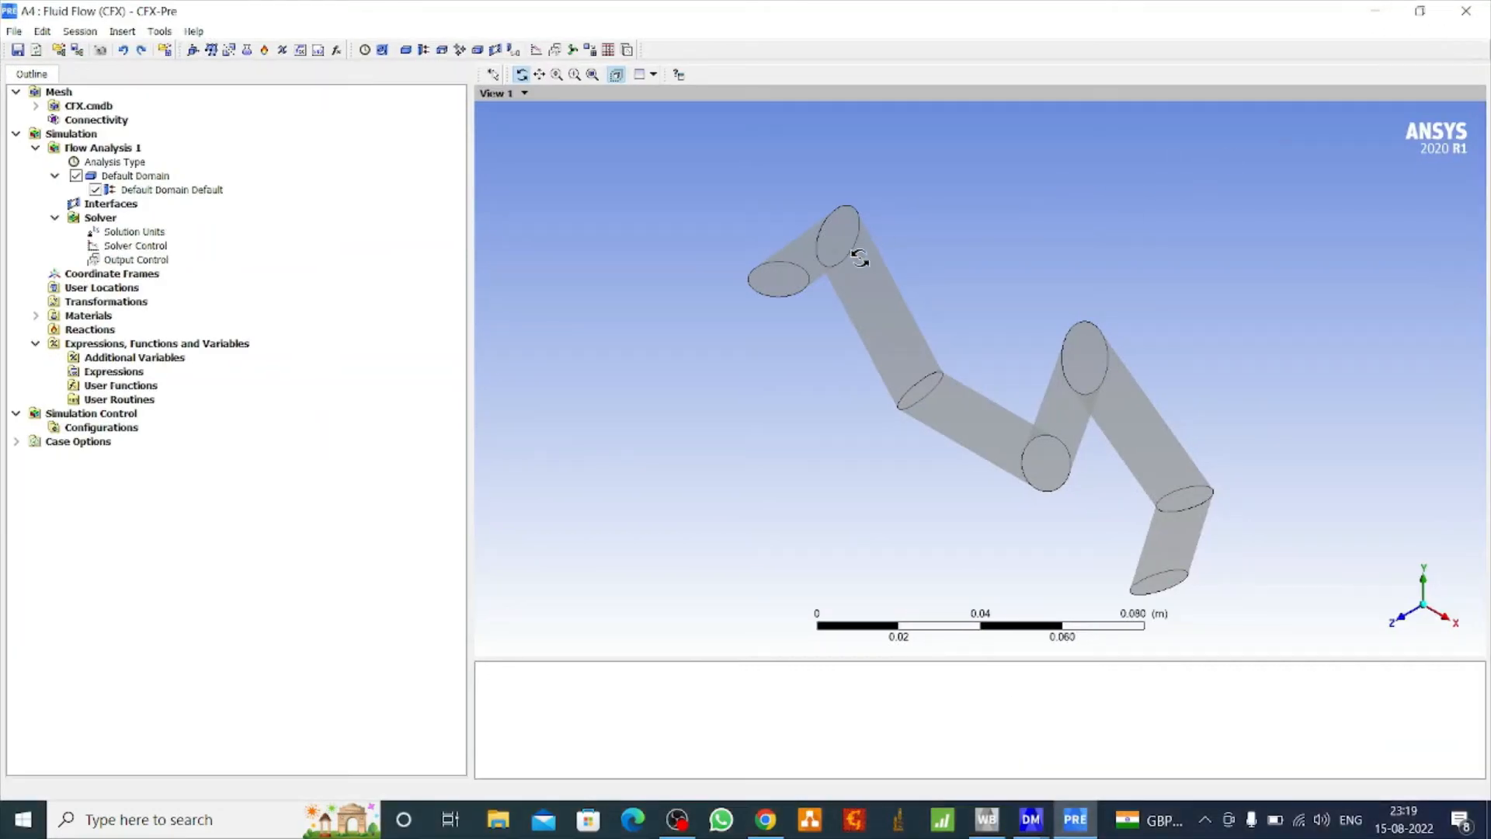
Insert a new boundary named inlet in the Default Domain.
drag(860, 258, 966, 171)
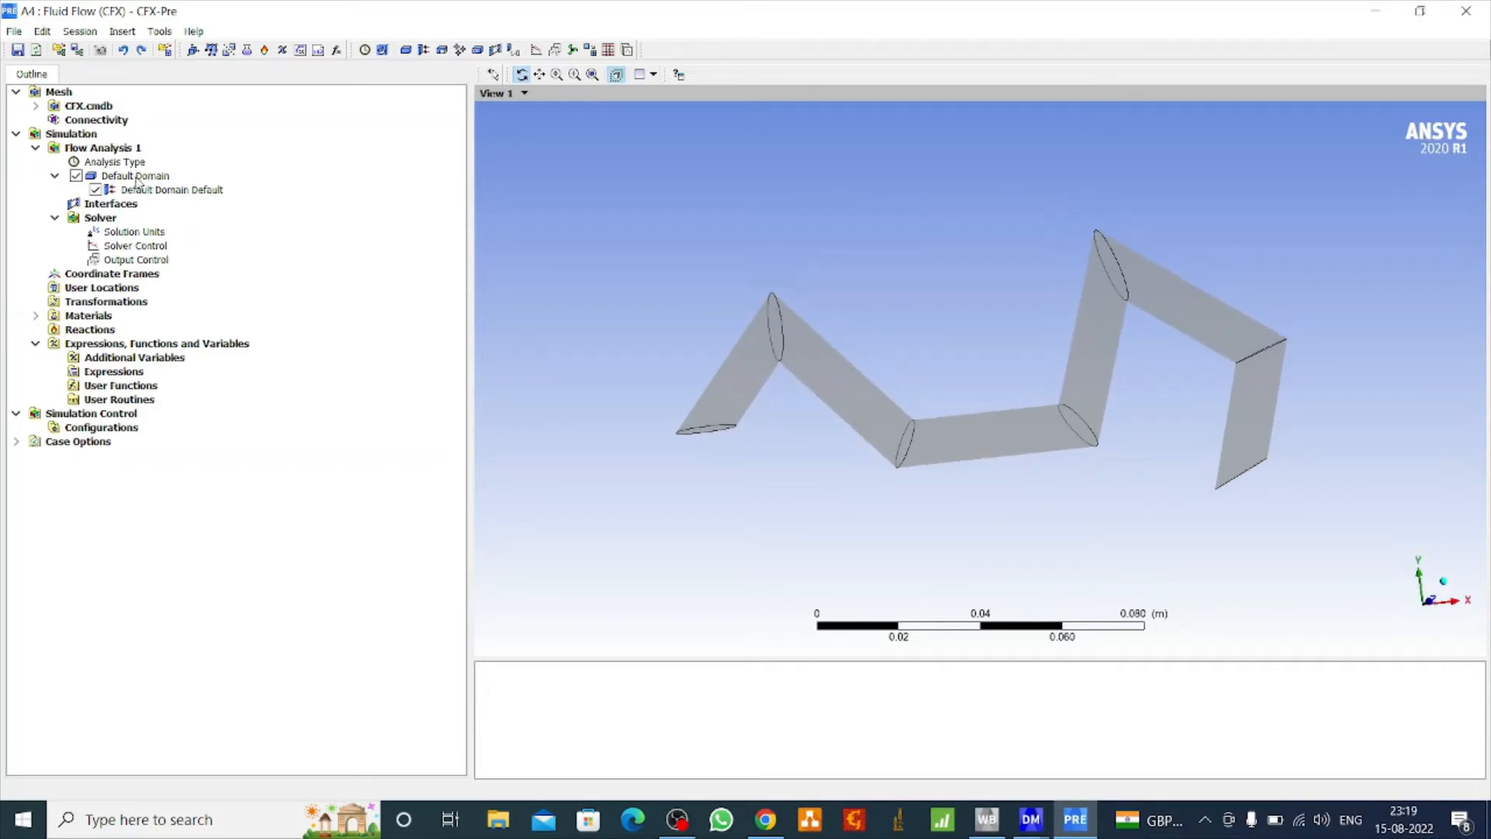
right_click(208, 173)
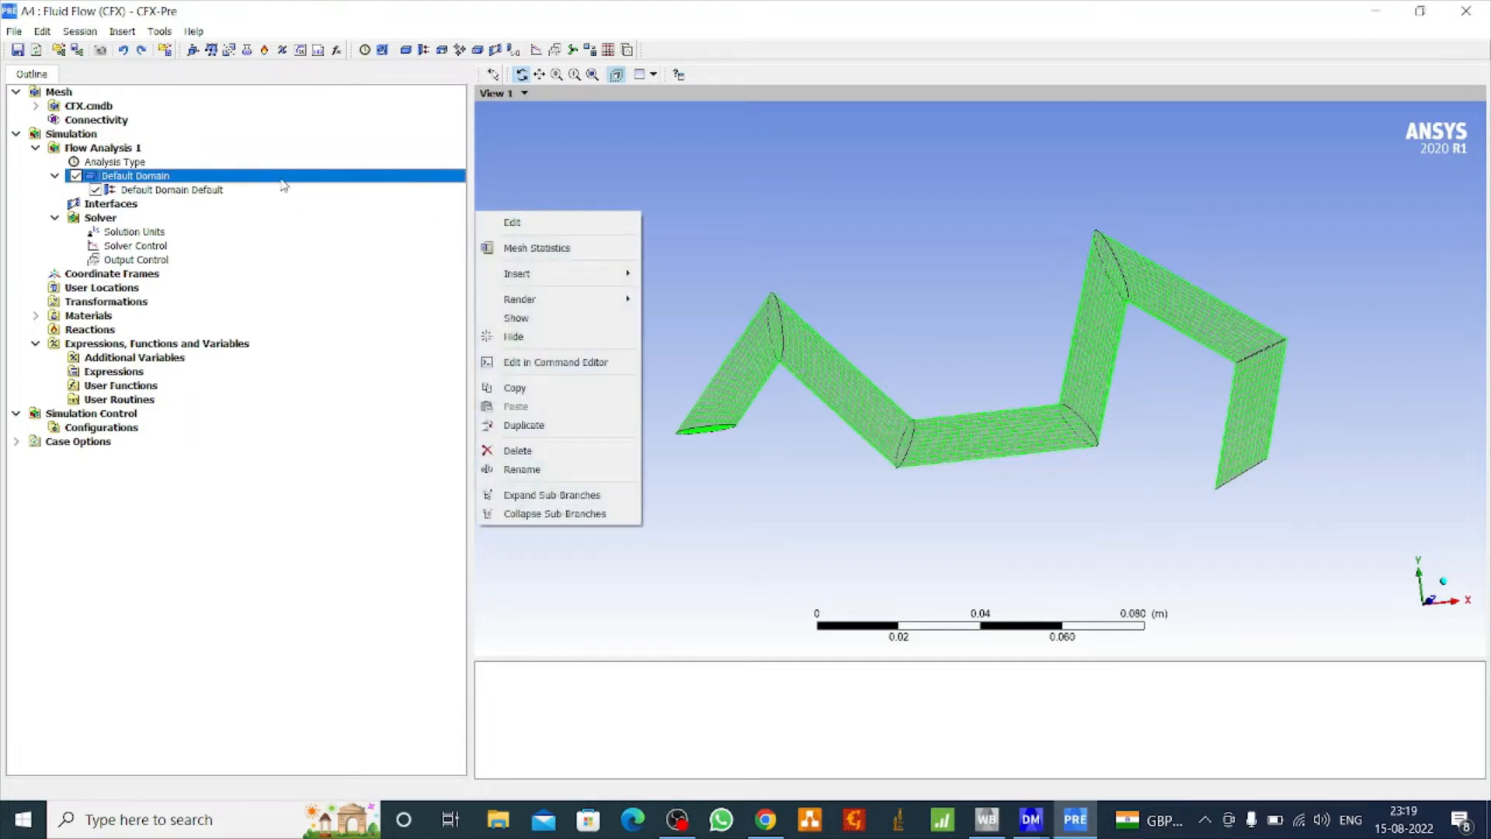
mouse_move(575, 275)
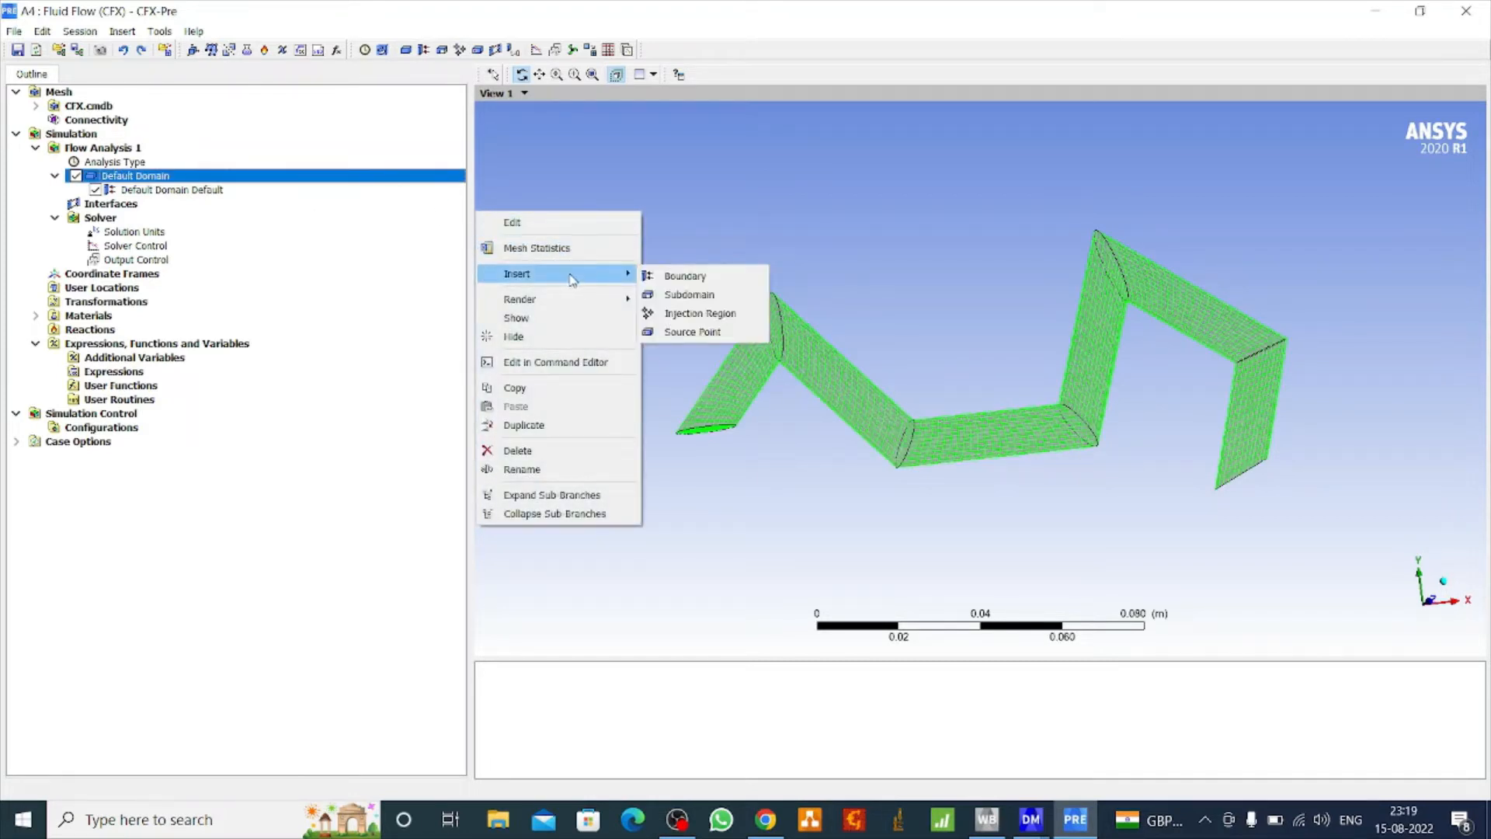
click(675, 276)
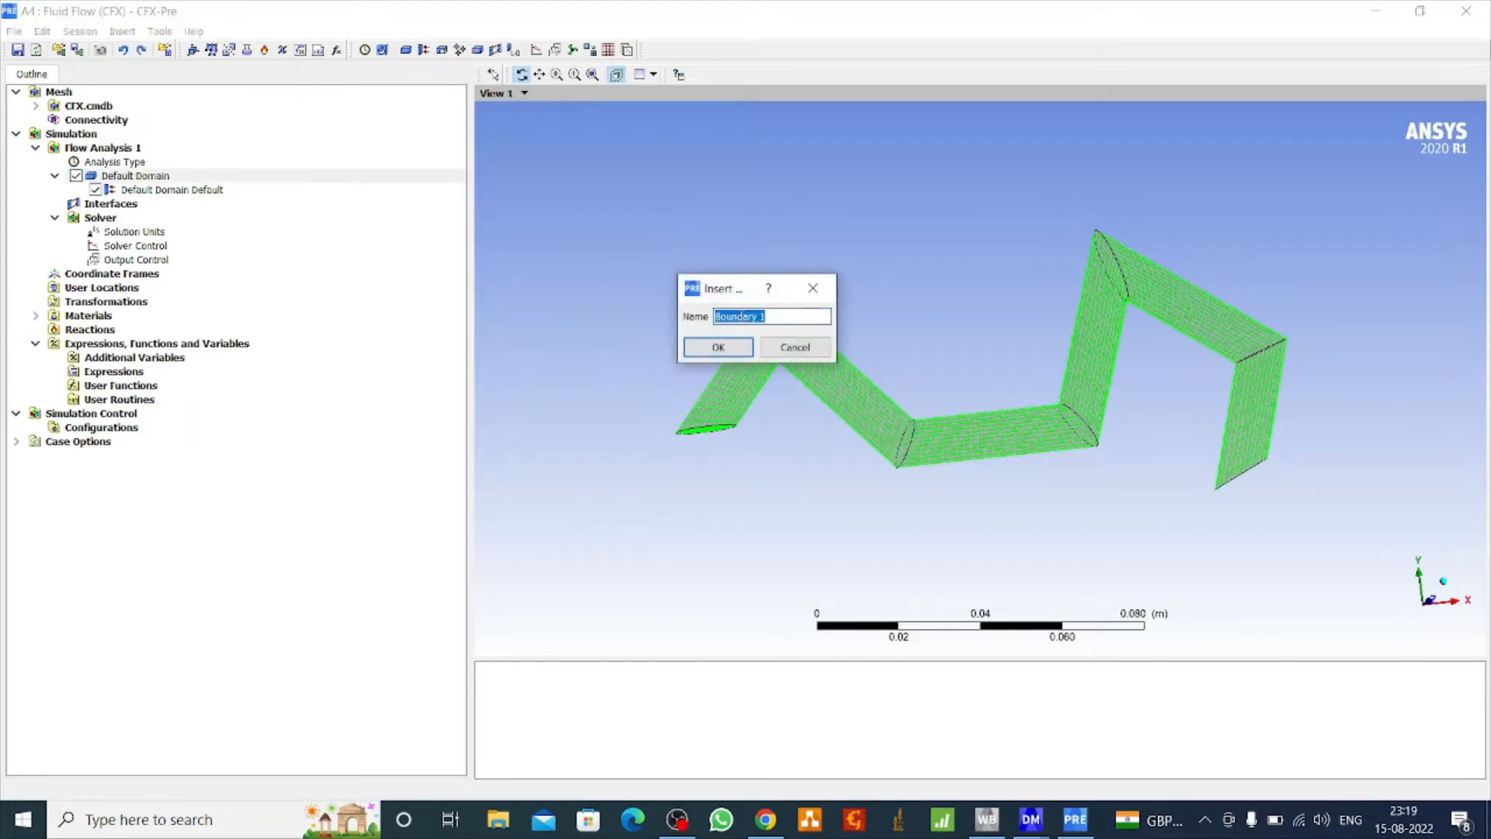
key(BackSpace)
click(719, 349)
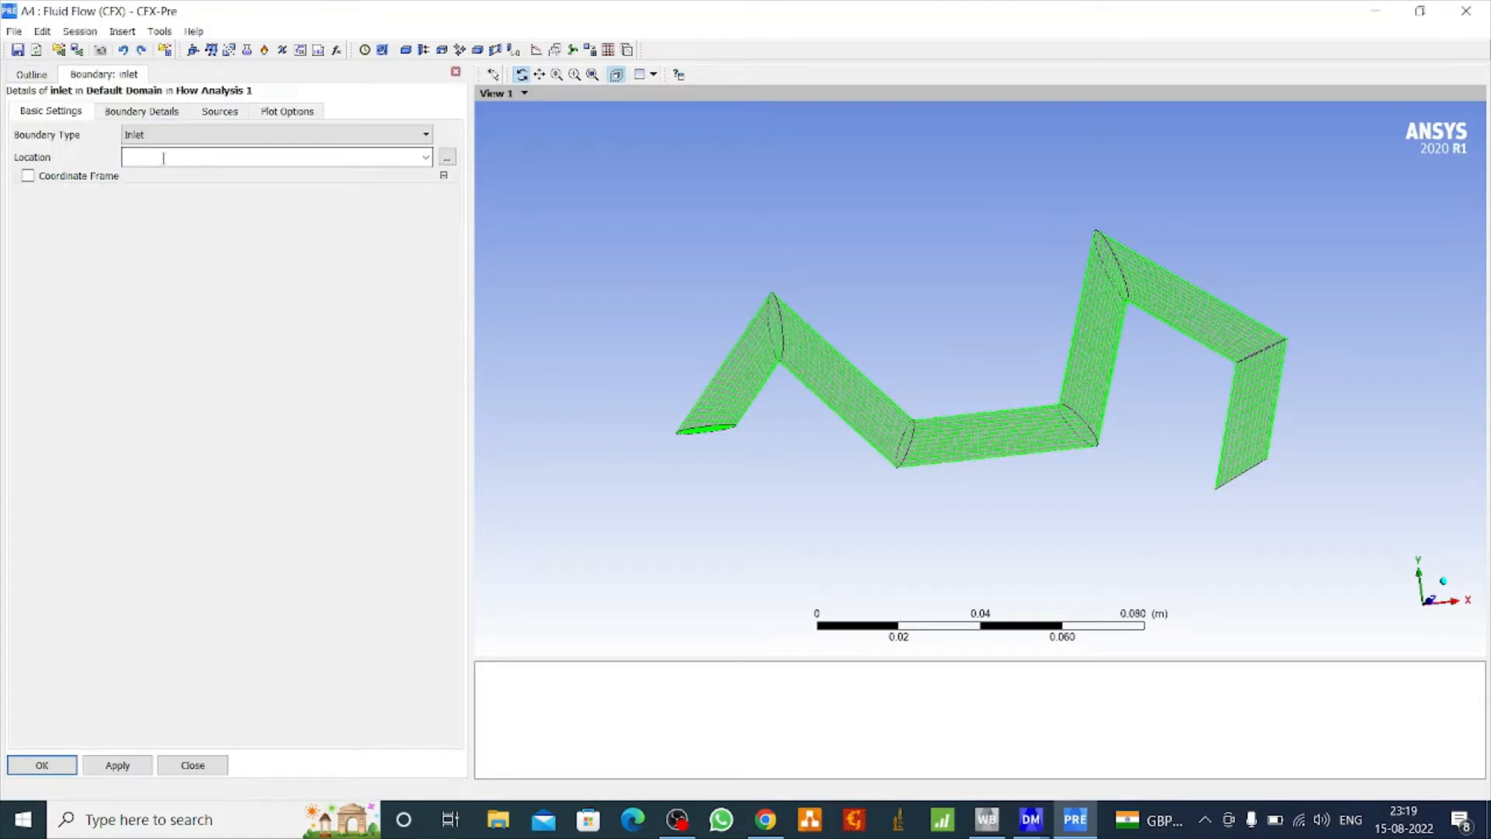
Set the inlet boundary's location to F13.15, the open end face of the pipe near the origin.
click(448, 161)
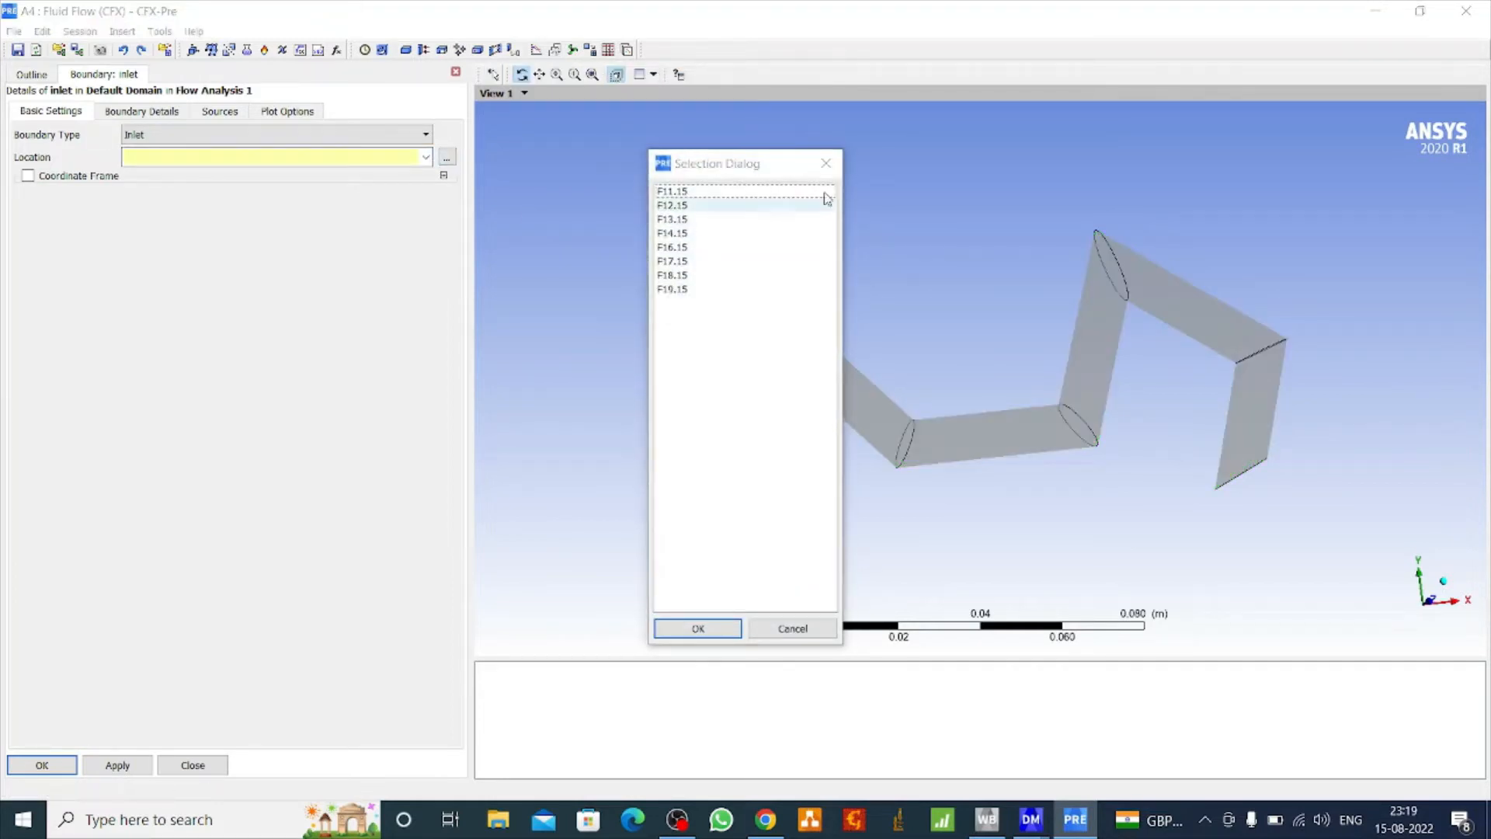
drag(761, 170, 586, 150)
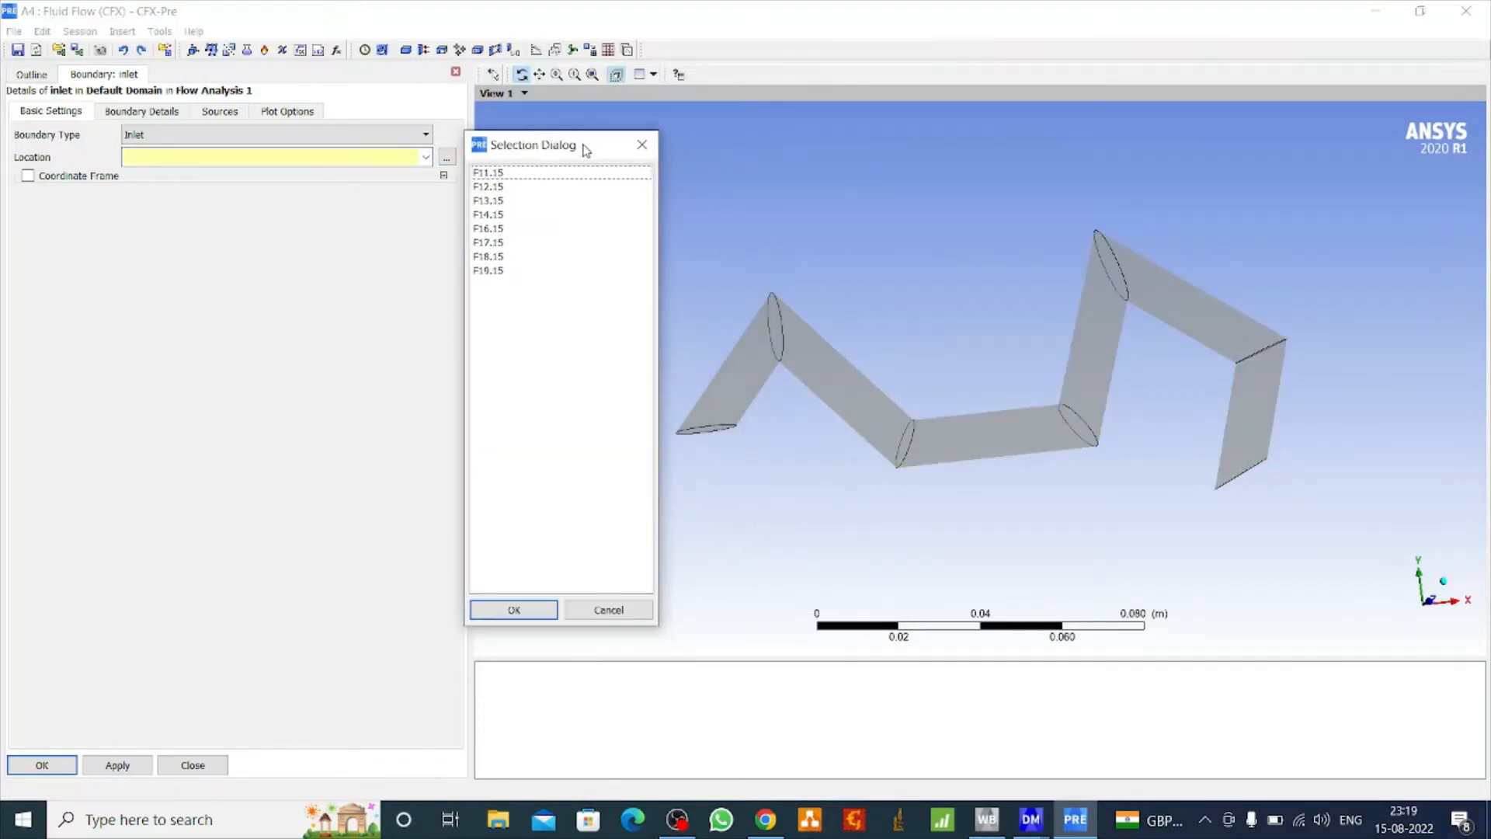
click(514, 269)
click(511, 243)
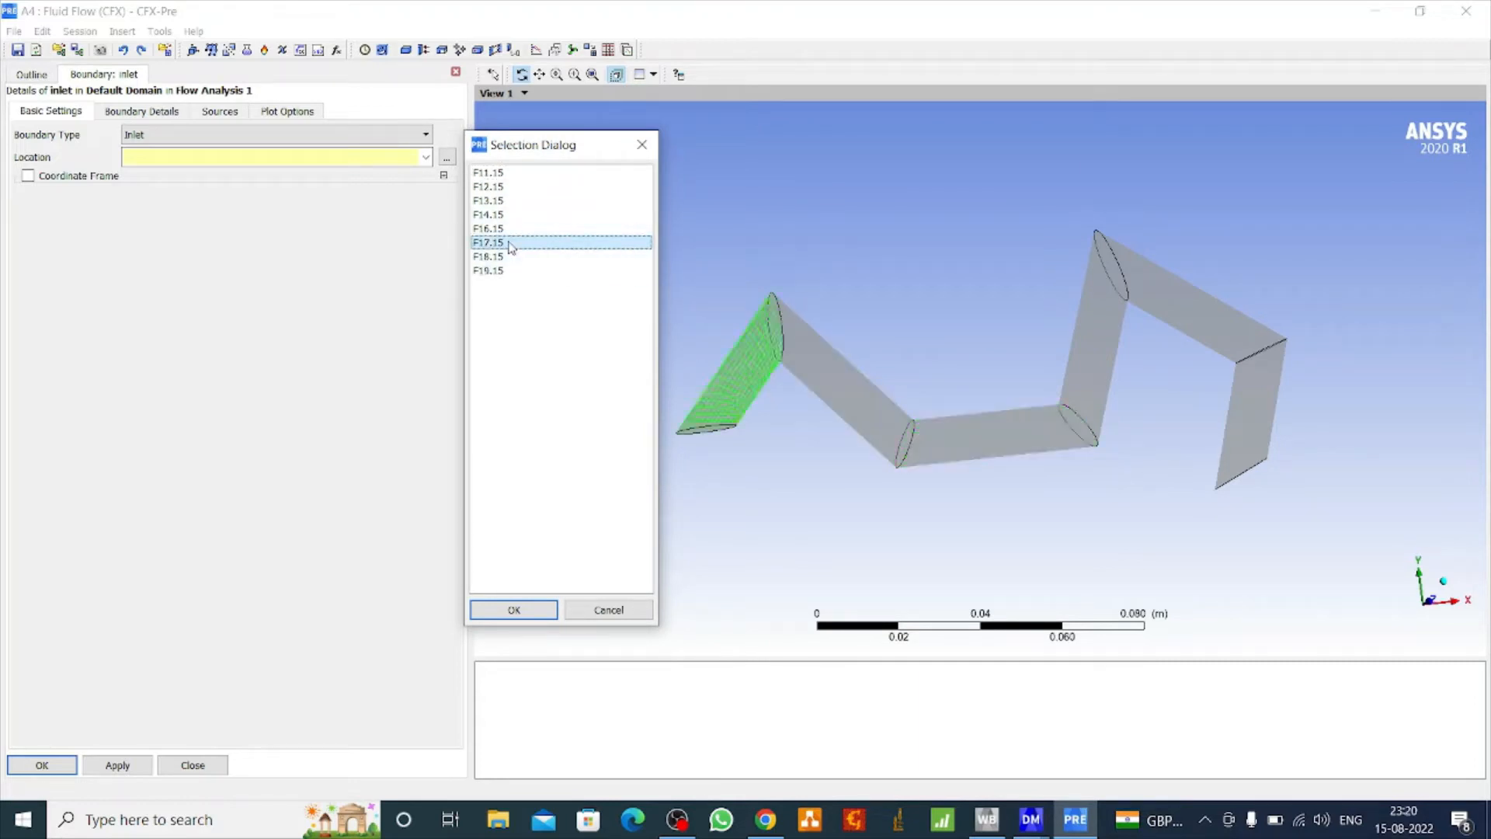
click(512, 230)
click(512, 215)
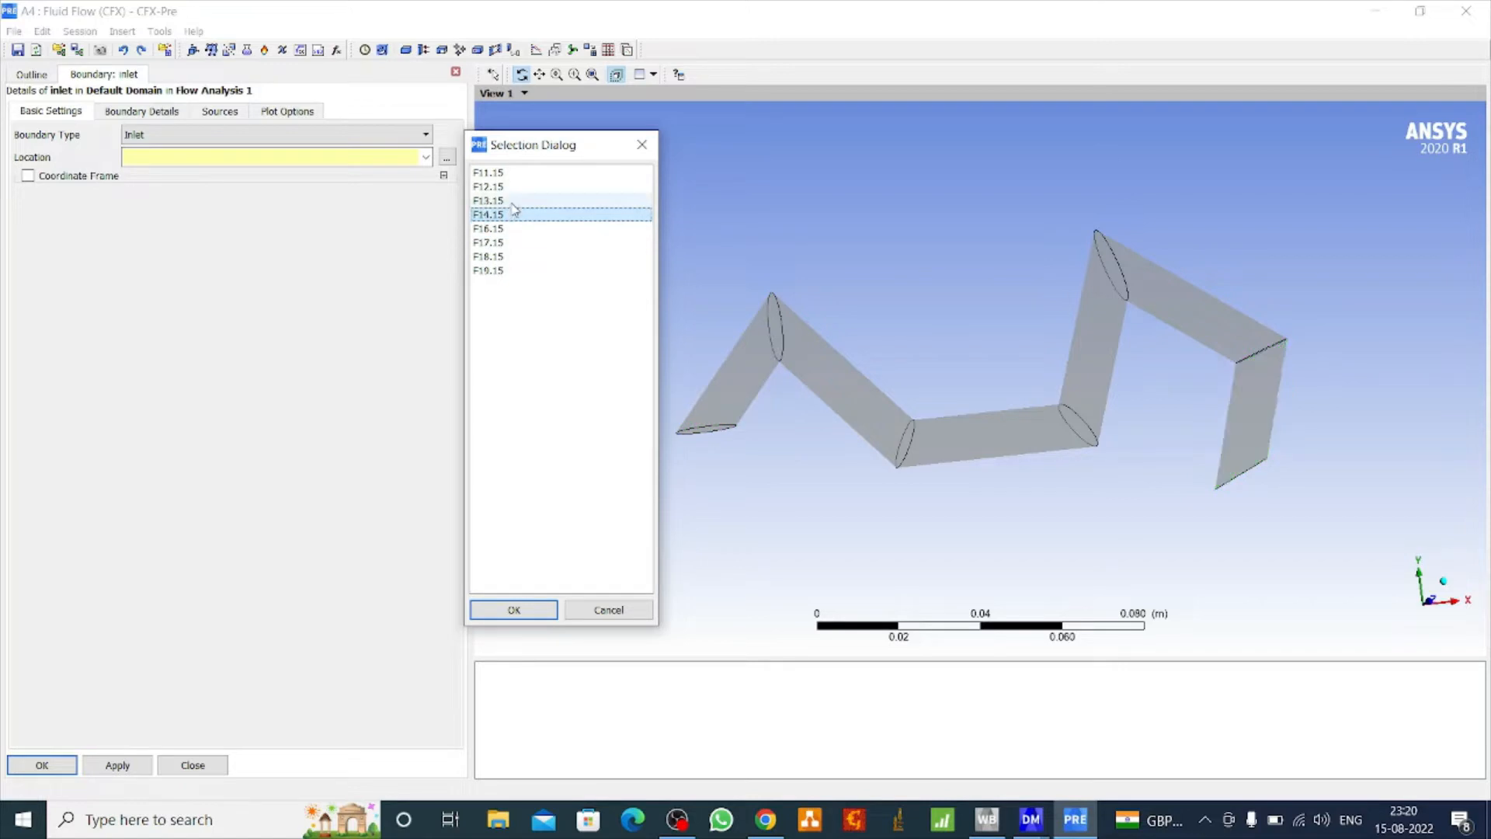
click(513, 201)
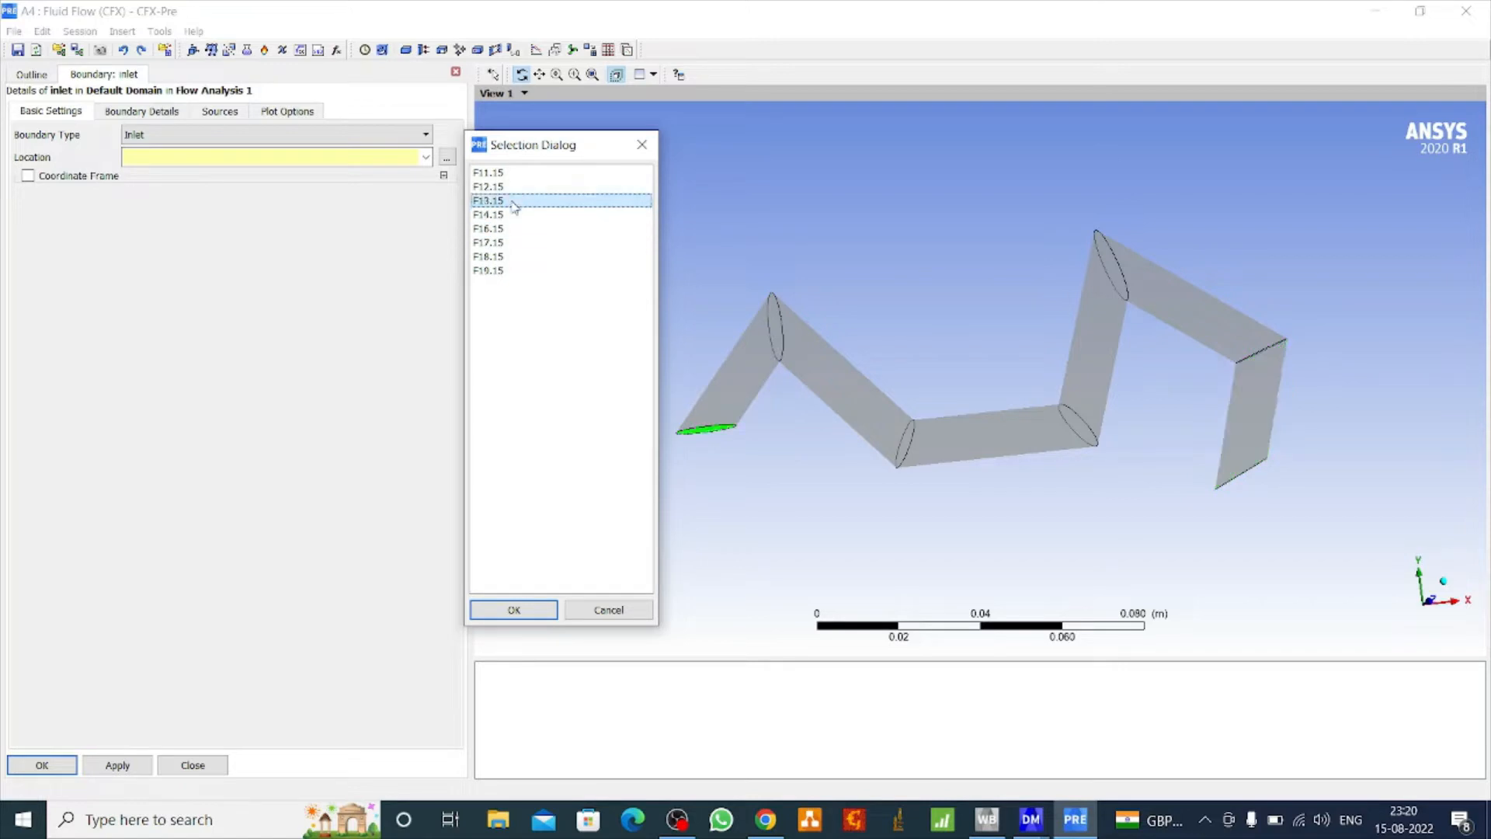
click(513, 610)
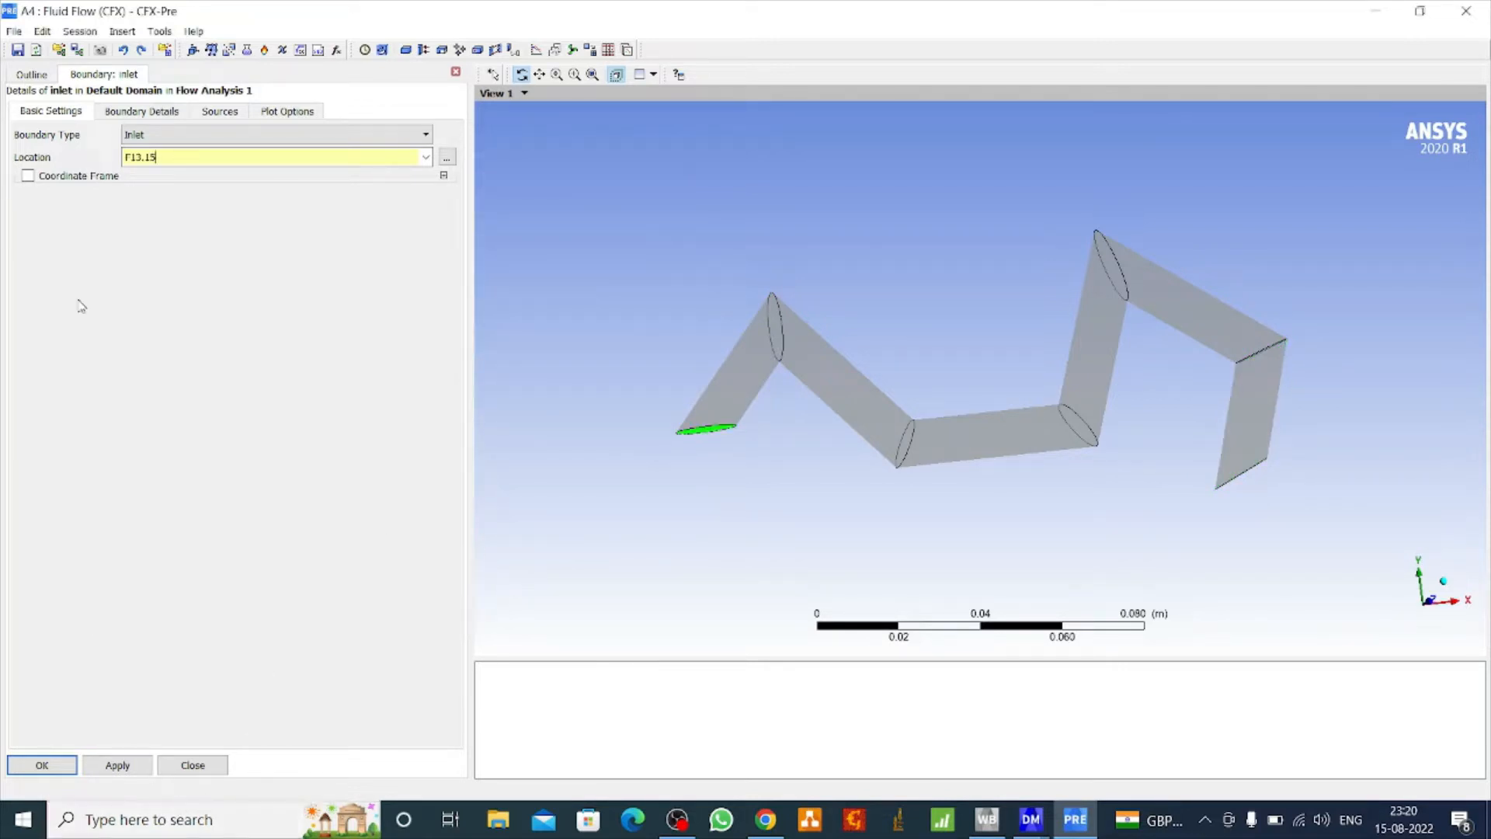
Set the inlet's normal speed to 2 m s^-1 and apply the boundary definition.
click(134, 112)
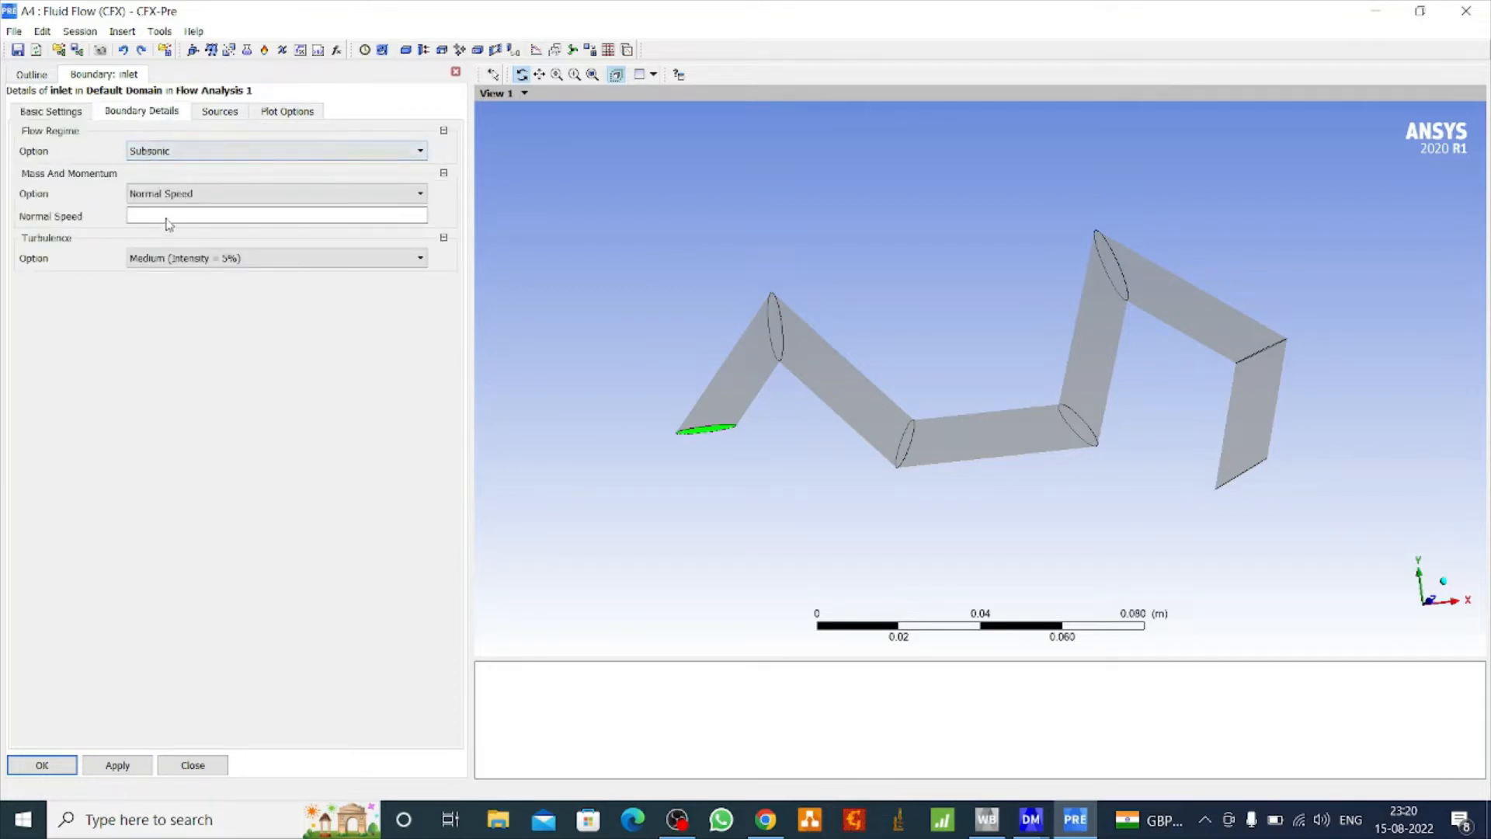
click(312, 218)
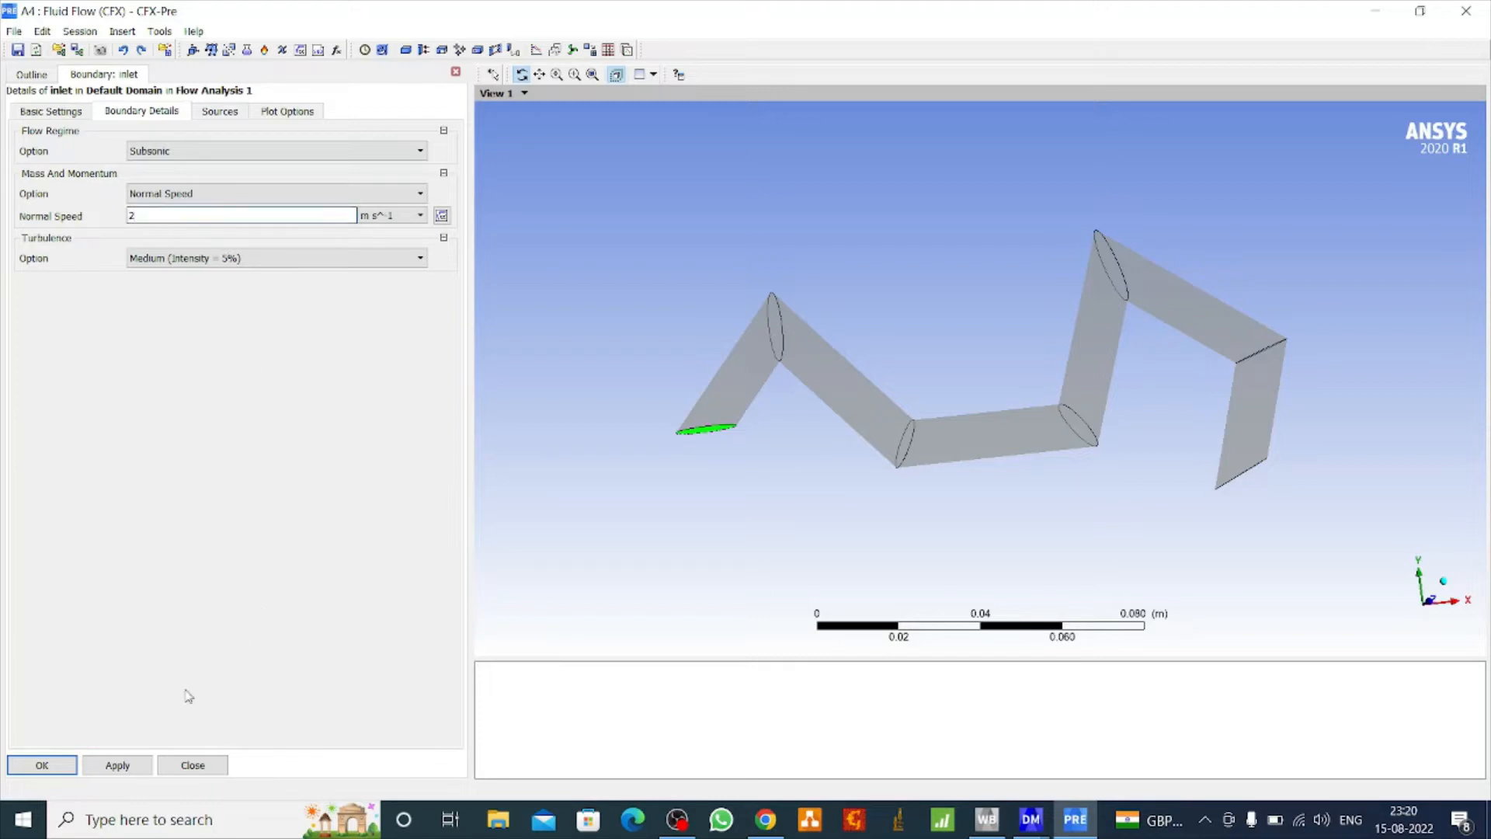
click(121, 767)
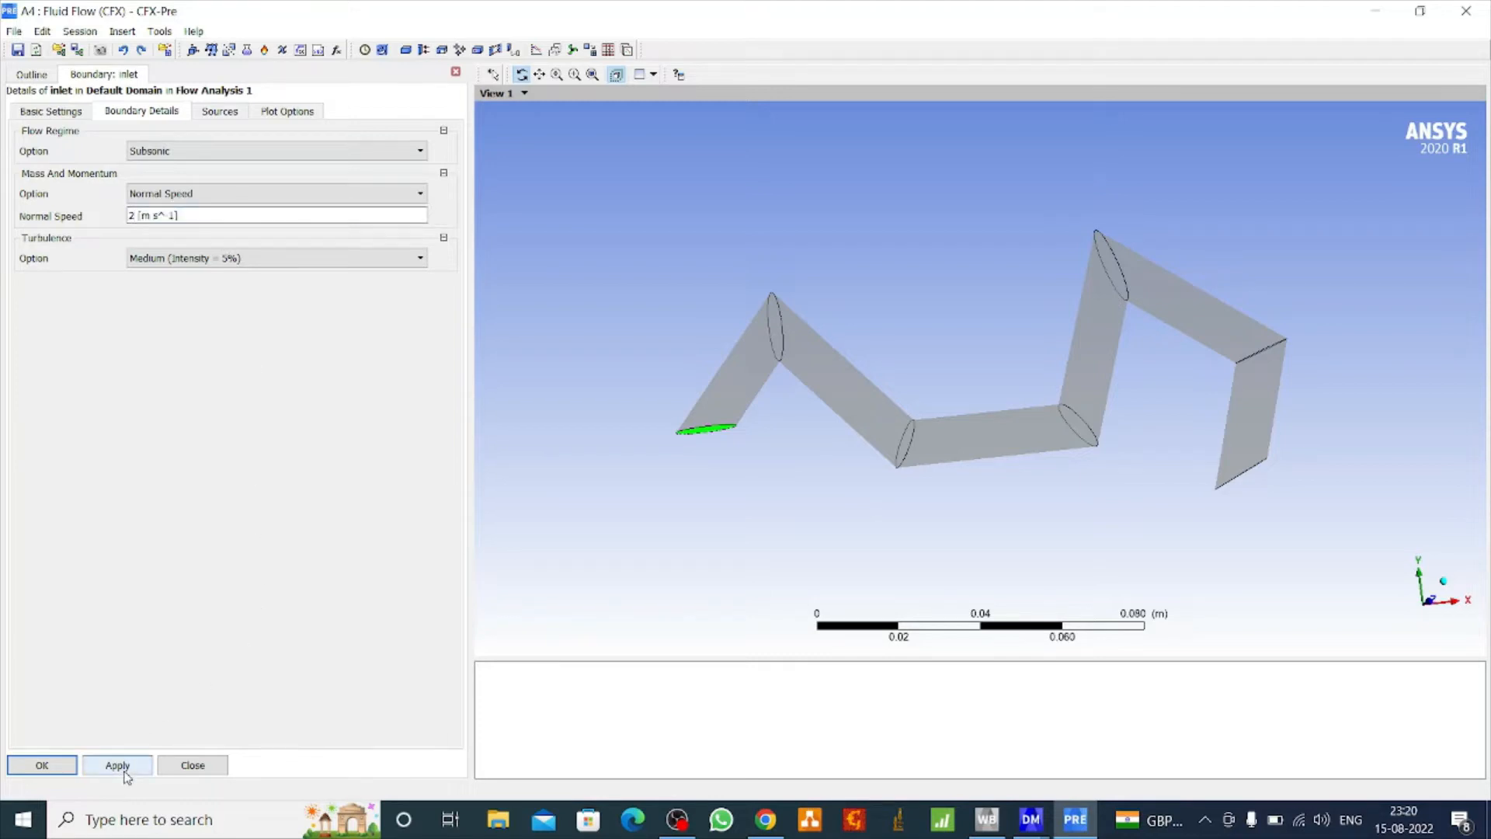
click(42, 772)
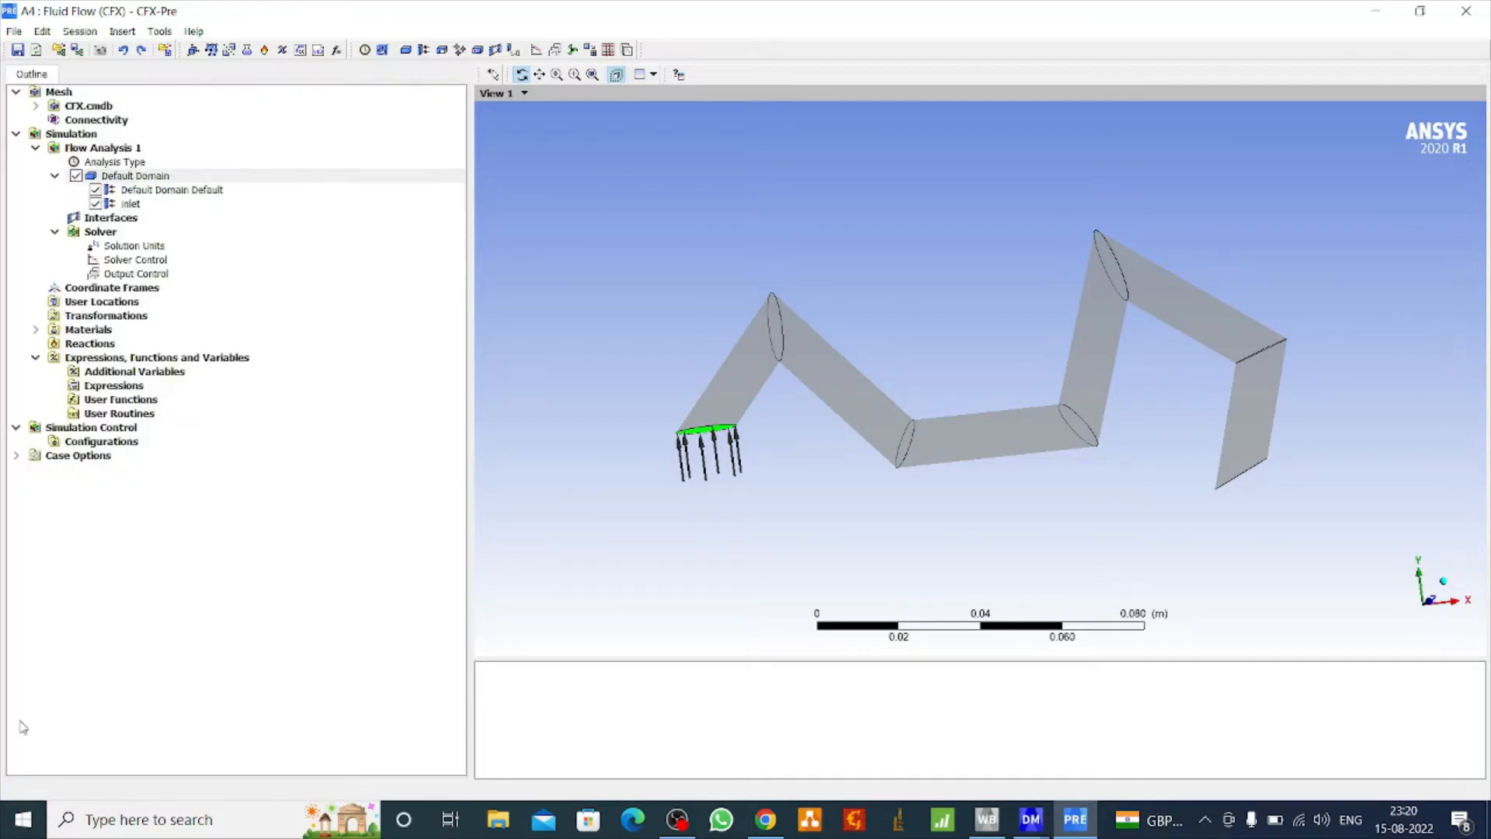
Insert a second boundary named outlet in the Default Domain.
right_click(186, 179)
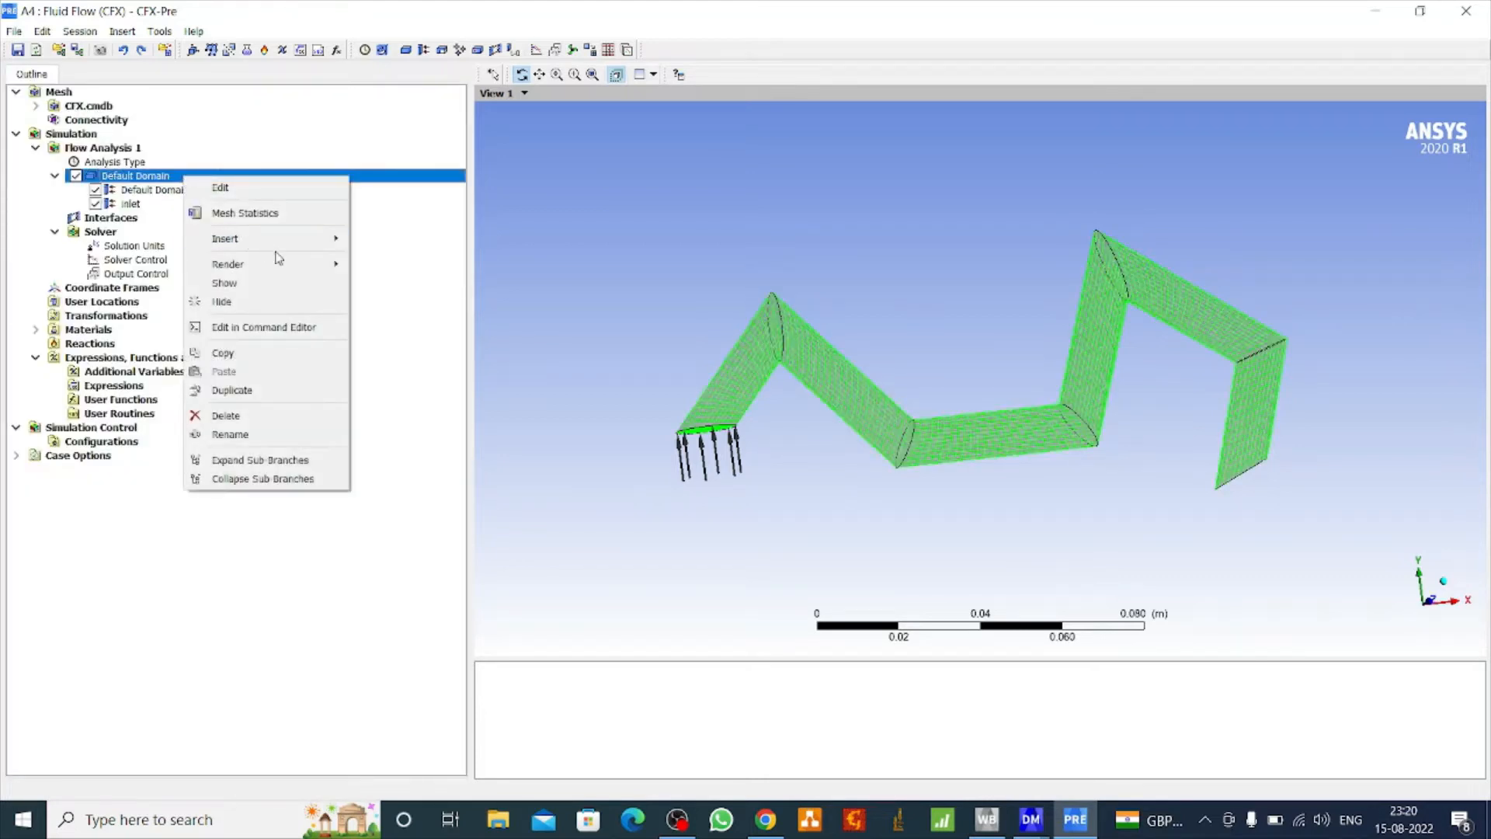
mouse_move(299, 239)
click(385, 238)
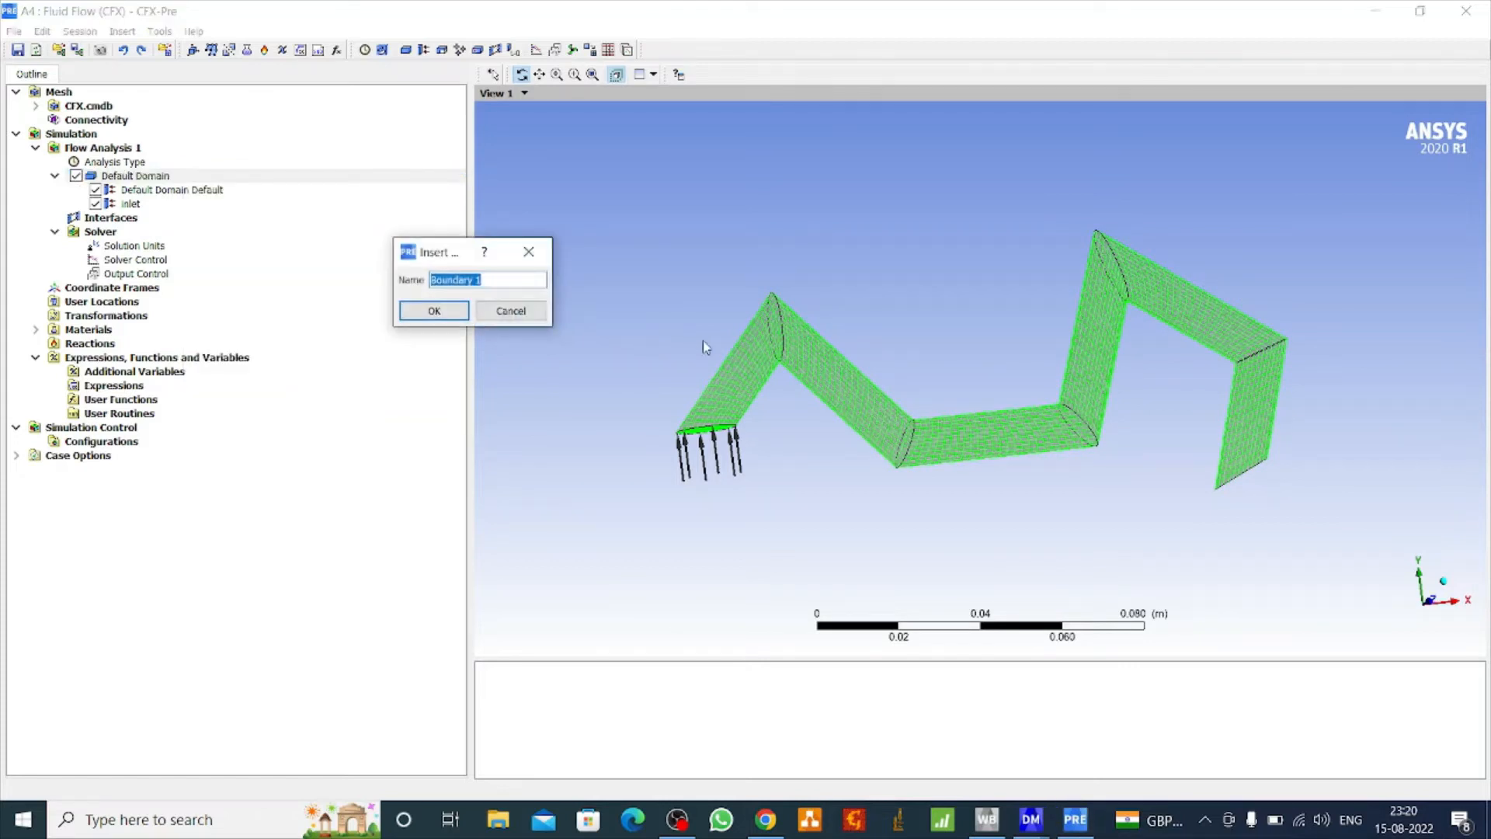
text(outlet)
click(435, 310)
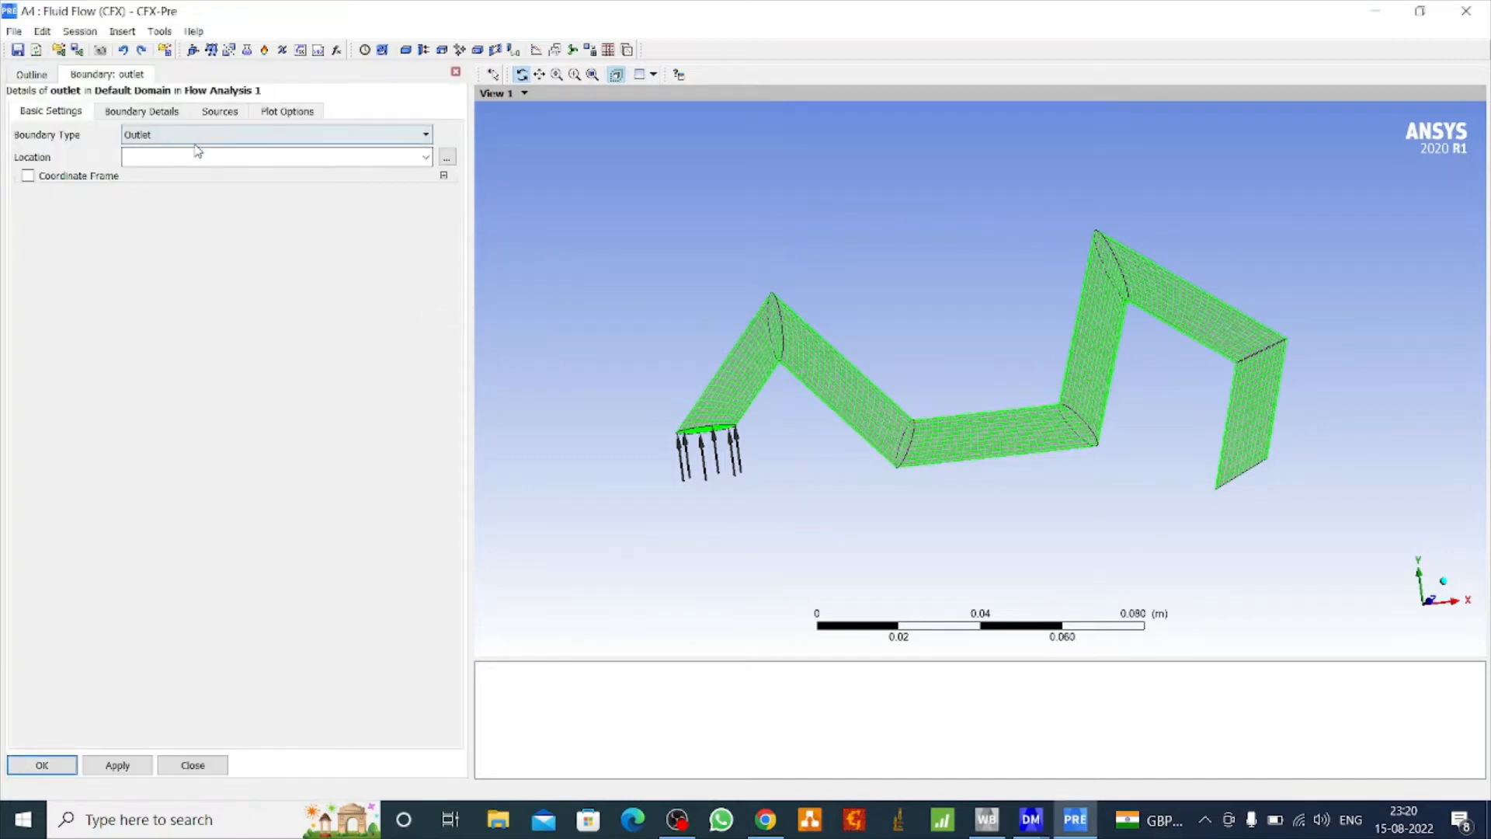
click(446, 158)
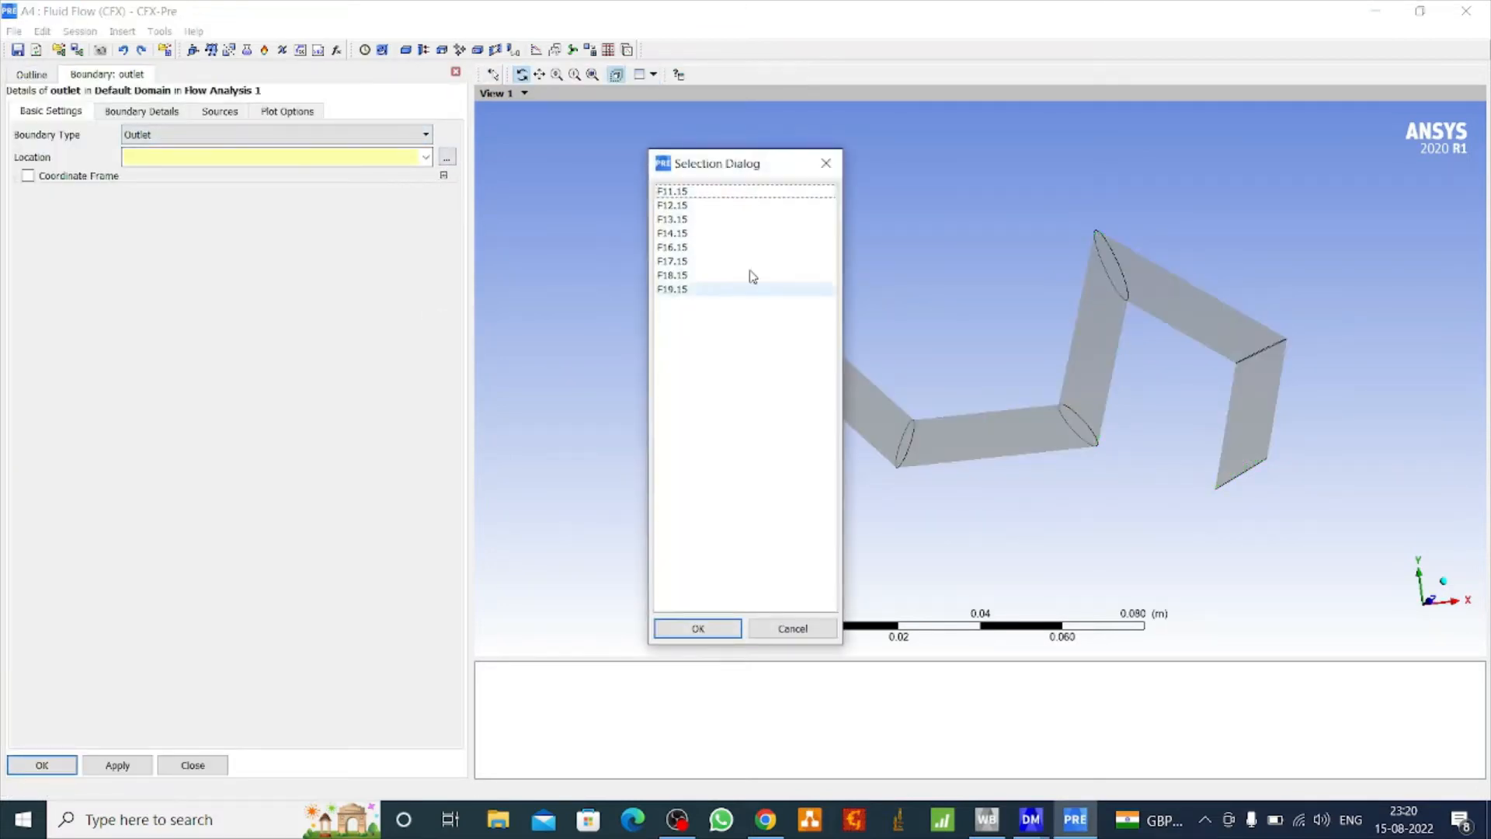
drag(780, 171, 545, 193)
click(444, 216)
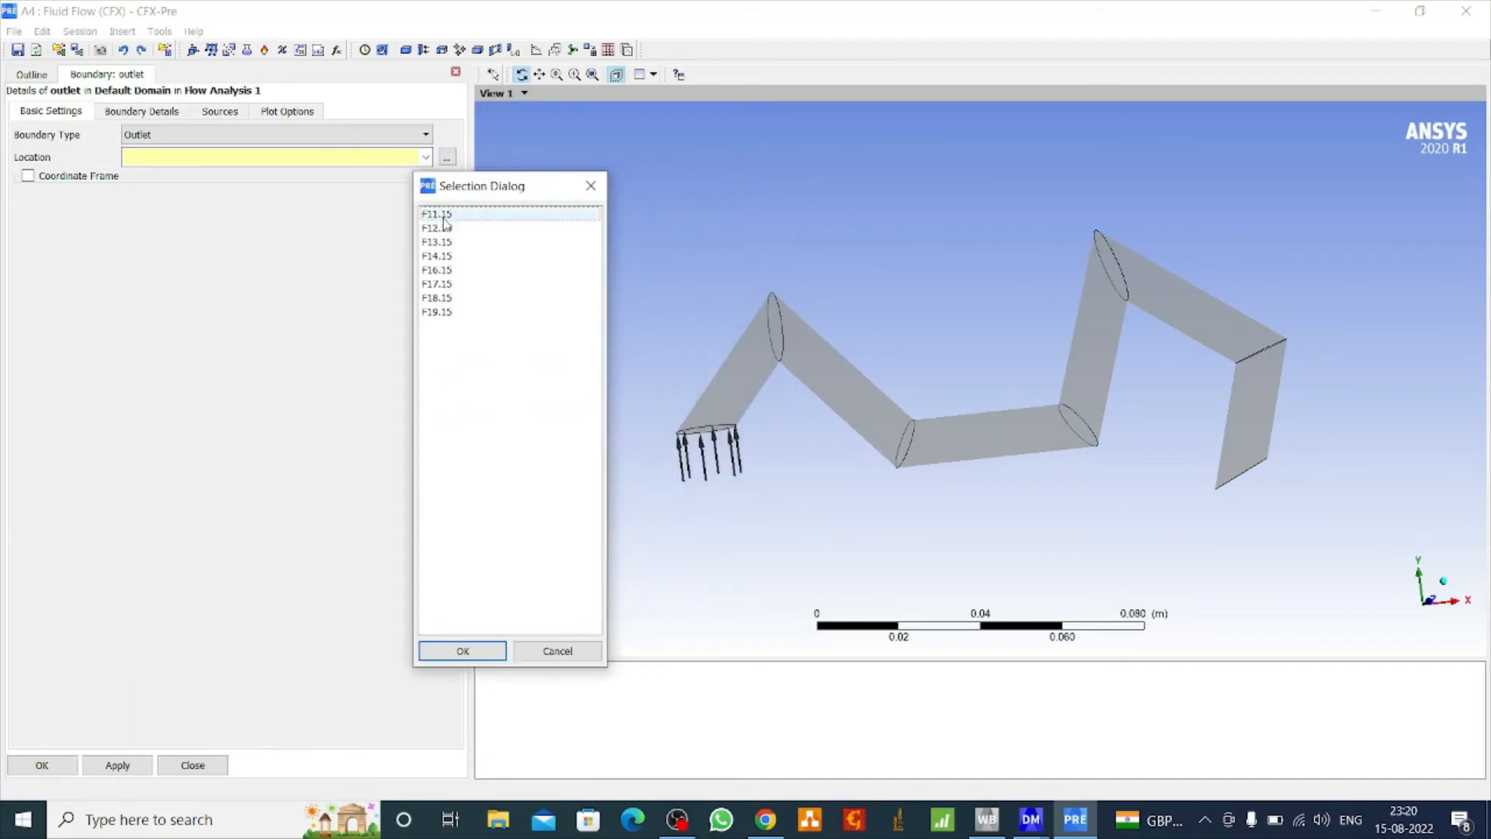
click(460, 241)
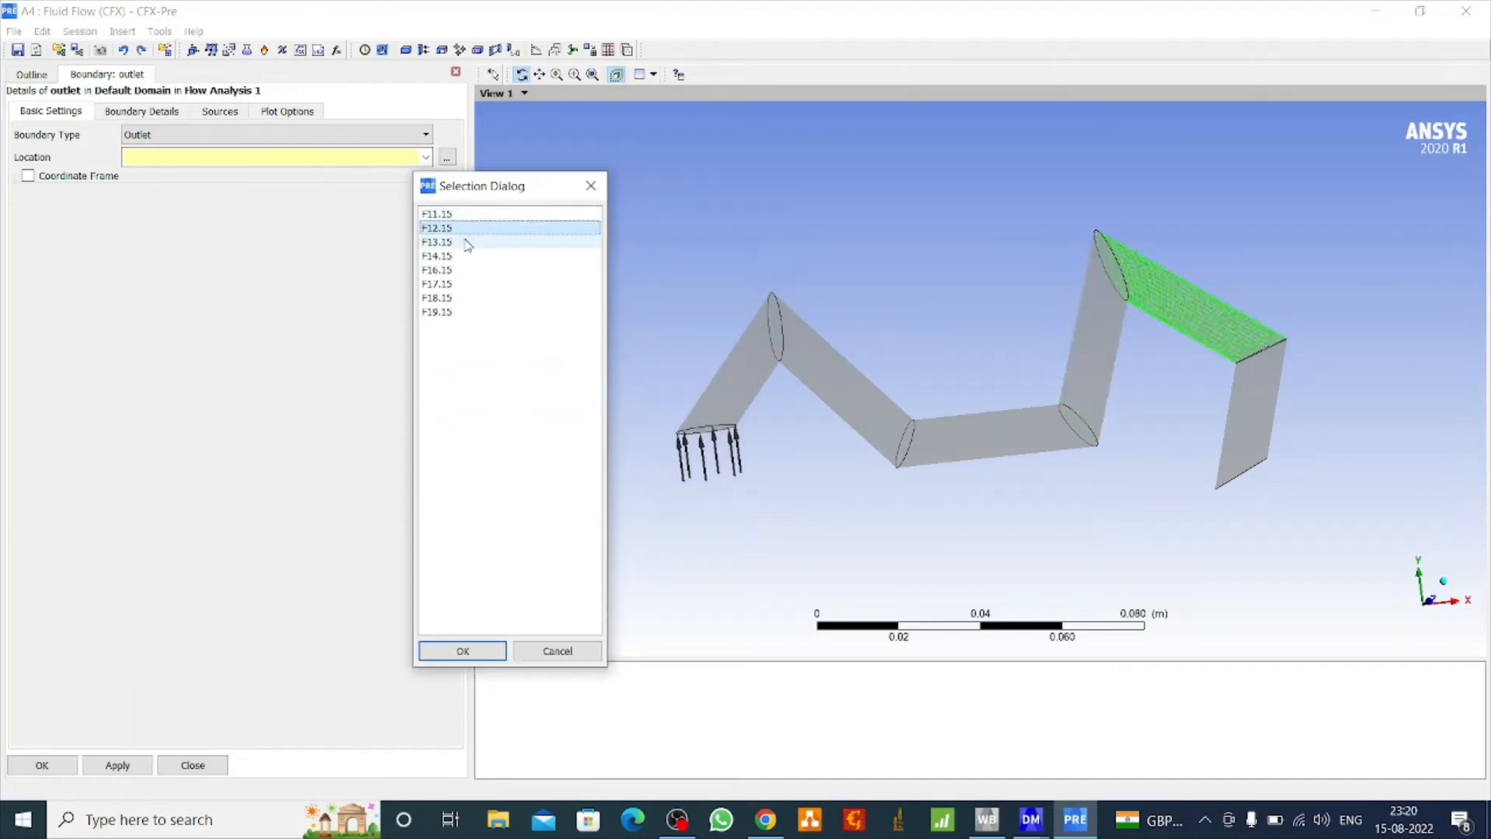
click(466, 256)
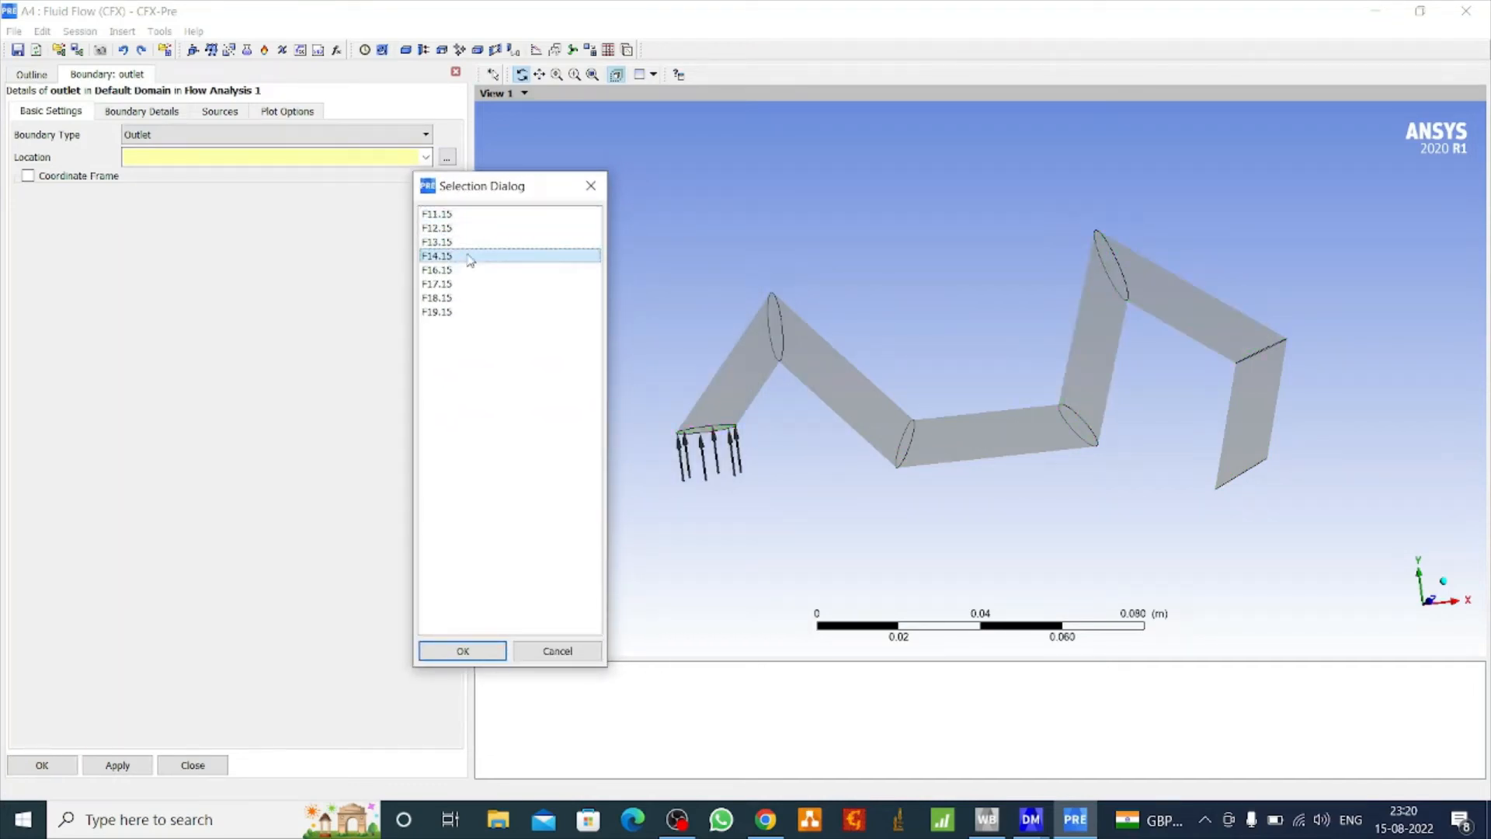
click(464, 271)
click(464, 284)
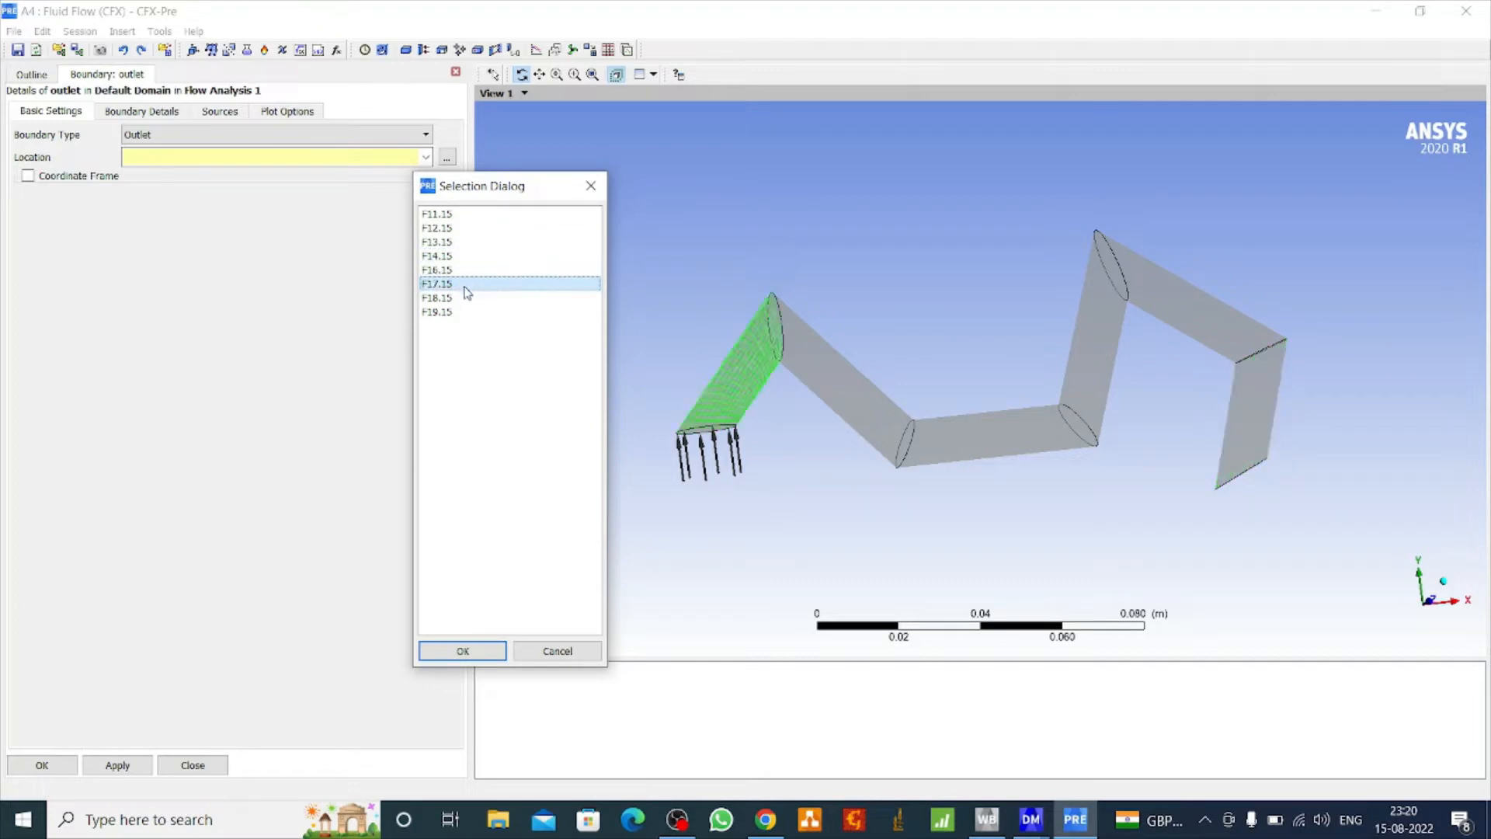
click(464, 299)
click(461, 313)
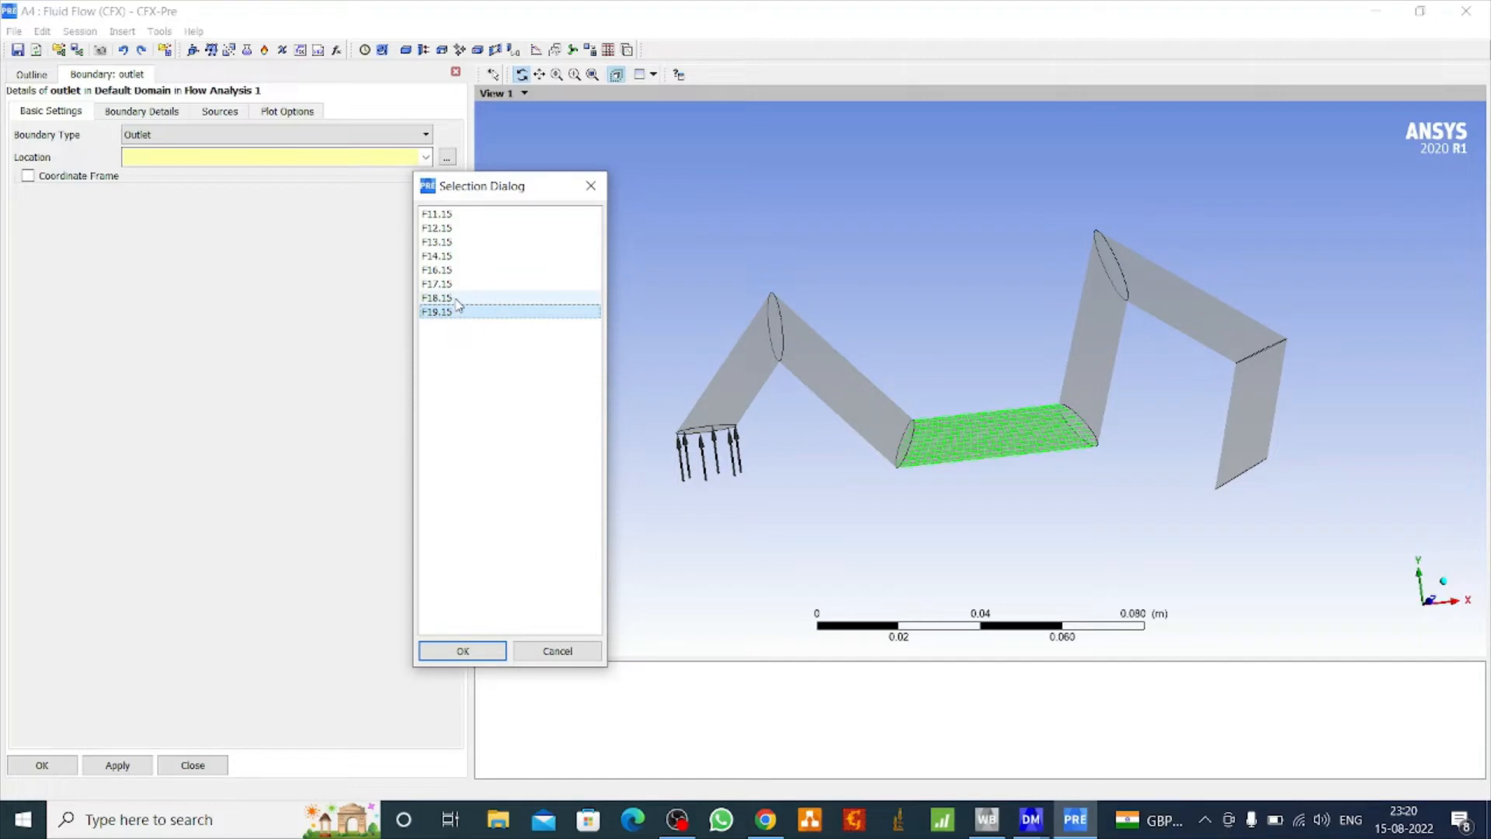
click(459, 298)
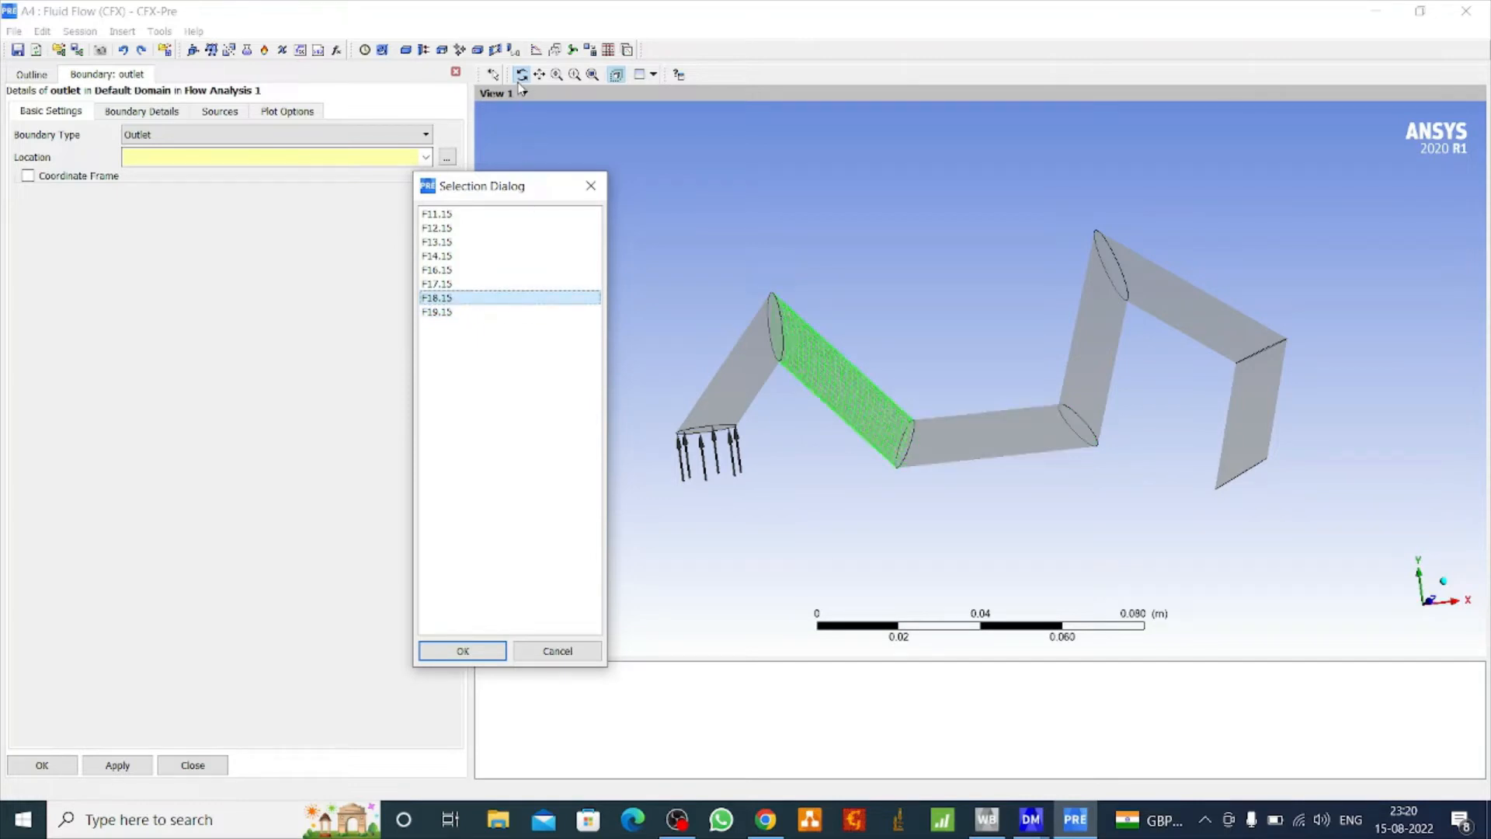
drag(528, 194, 428, 184)
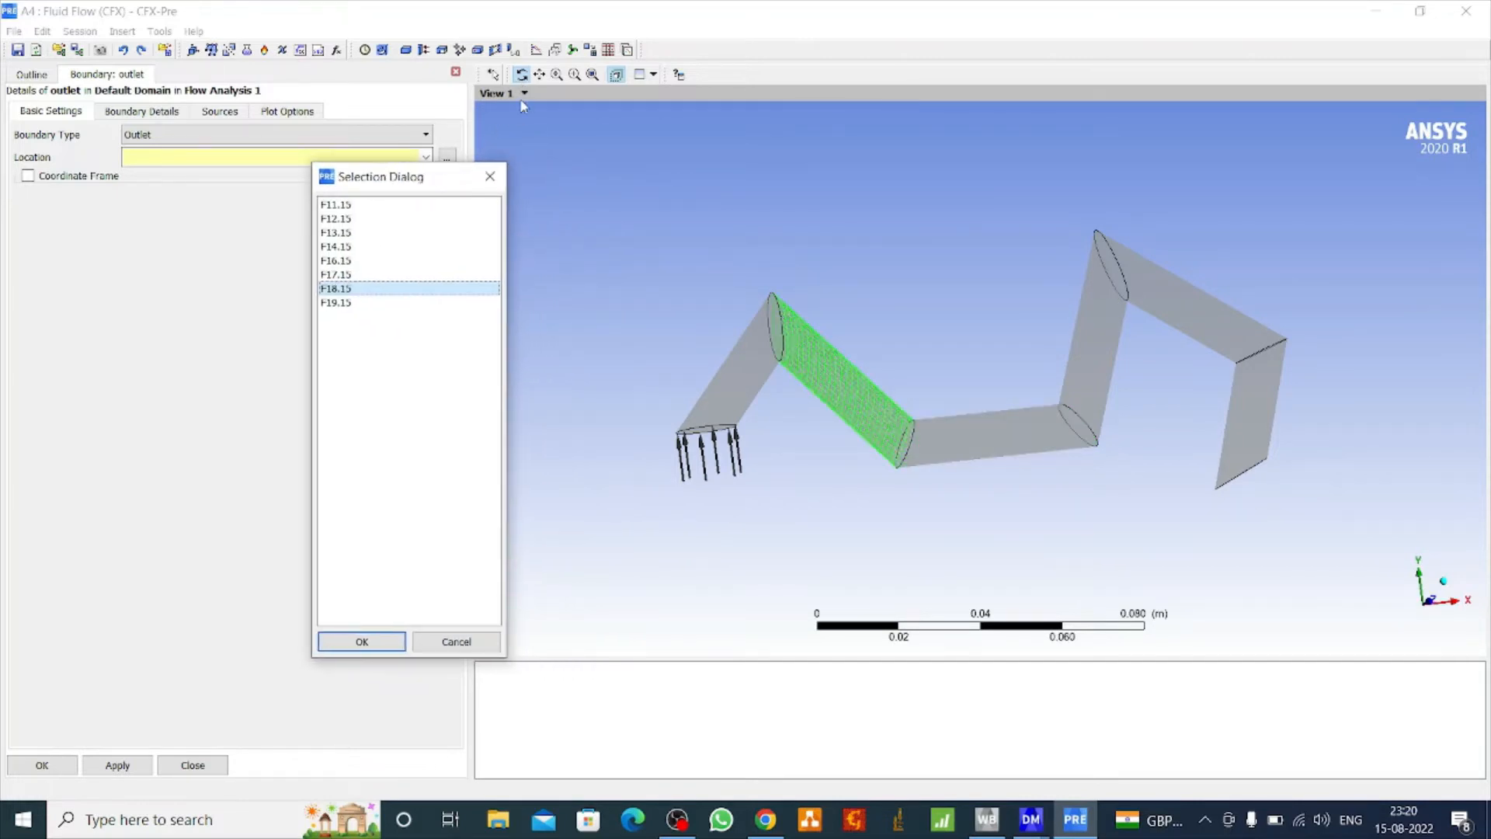
click(489, 176)
Set the outlet boundary's location to F14.15, the open end face at the far end of the pipe from the inlet.
drag(702, 200, 707, 155)
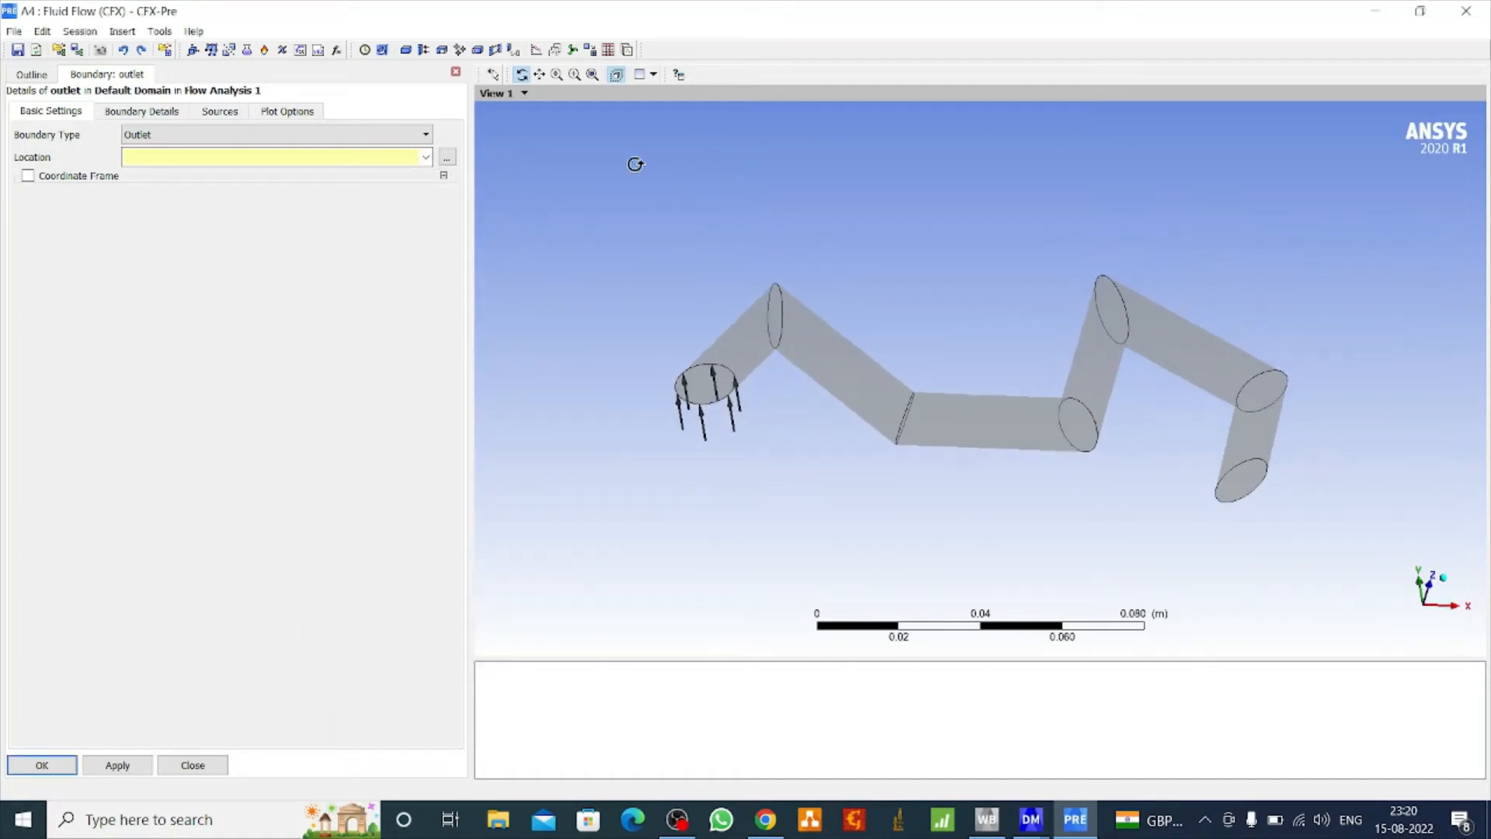
click(447, 158)
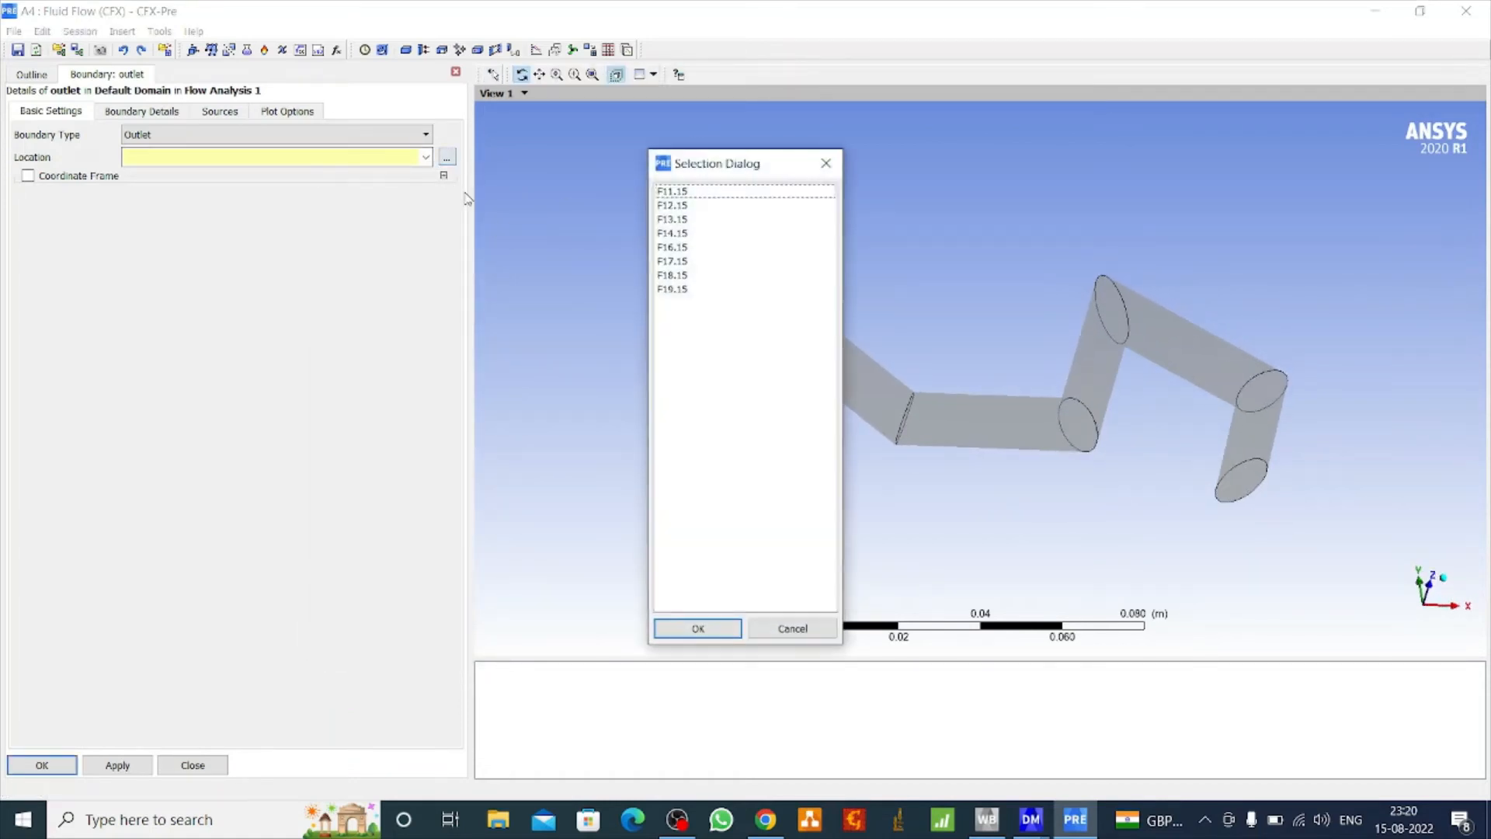
click(698, 193)
click(710, 206)
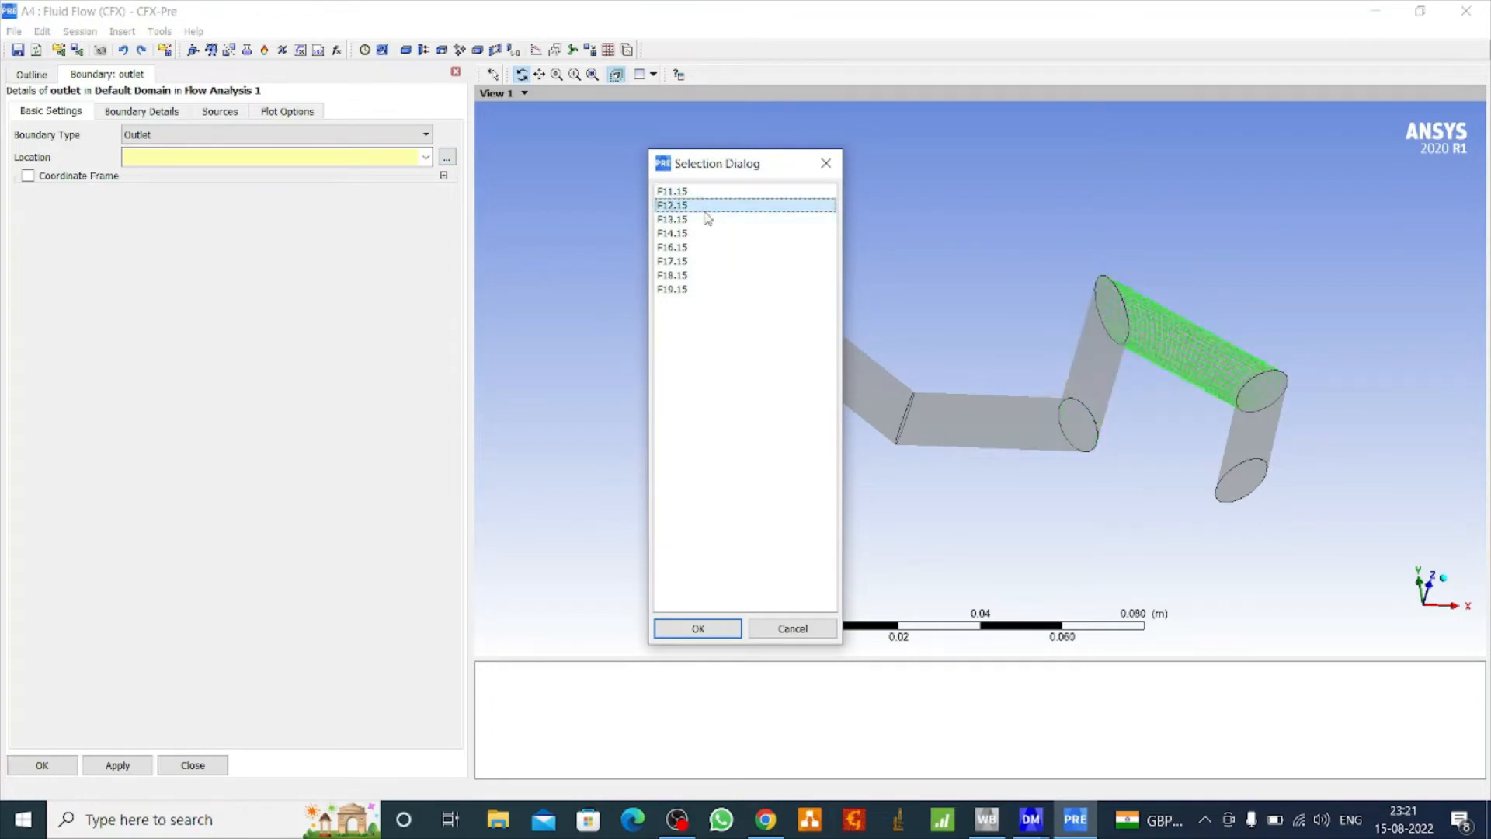
click(703, 221)
click(700, 234)
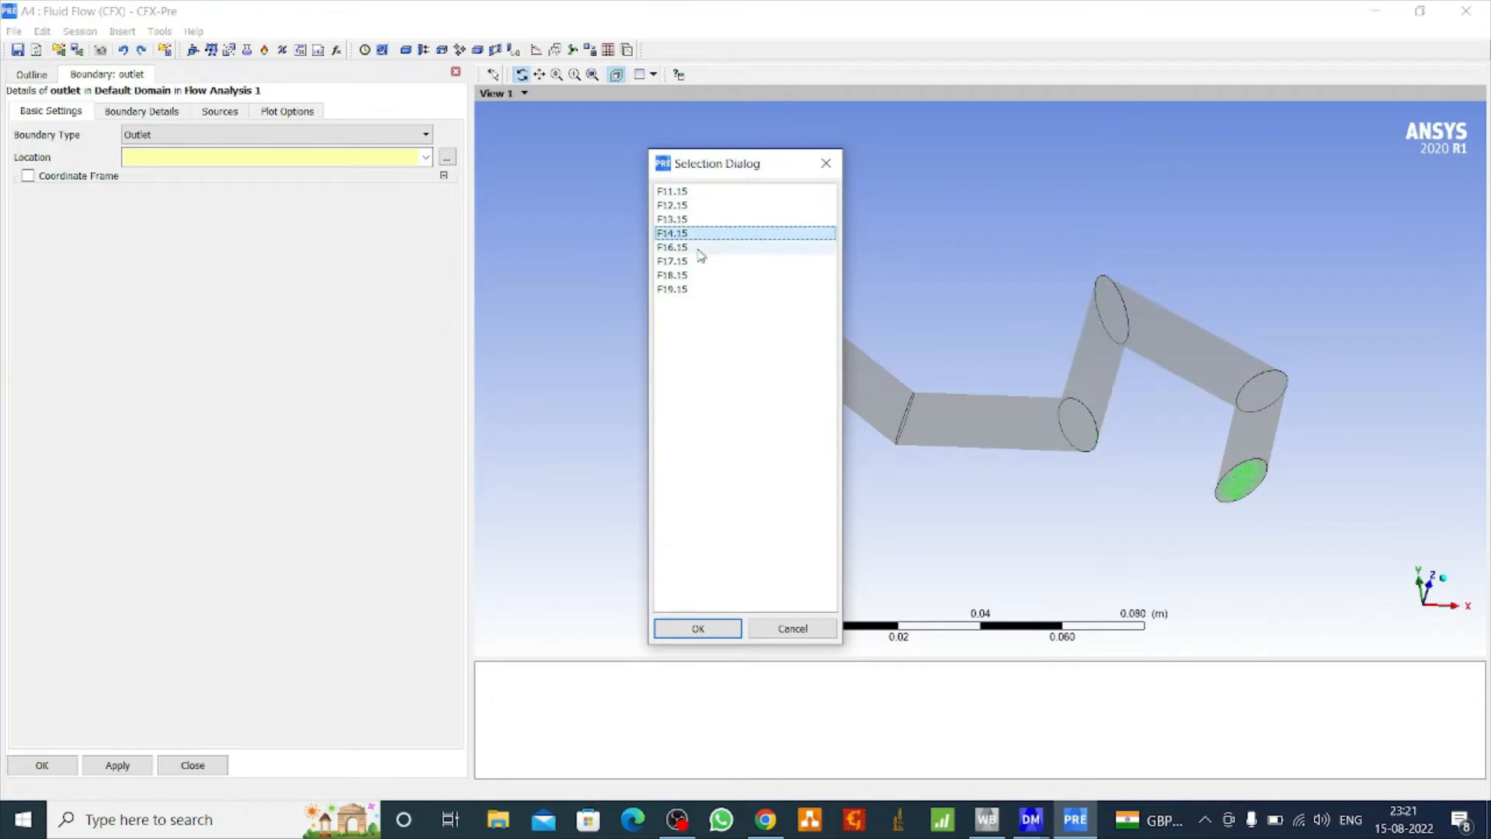
click(698, 630)
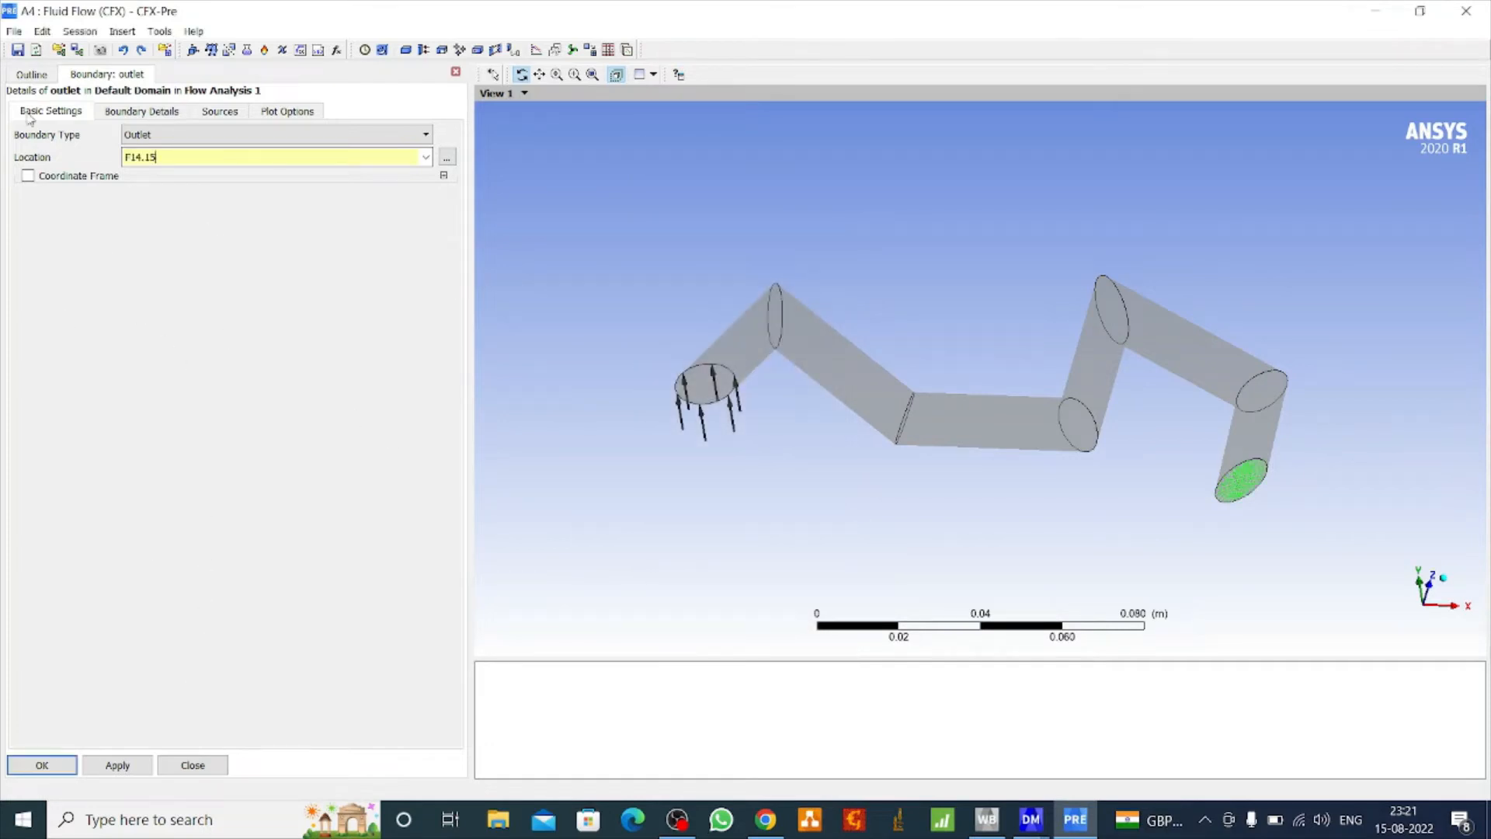
Set the outlet's relative pressure to 0 Pa and apply the boundary definition.
click(161, 113)
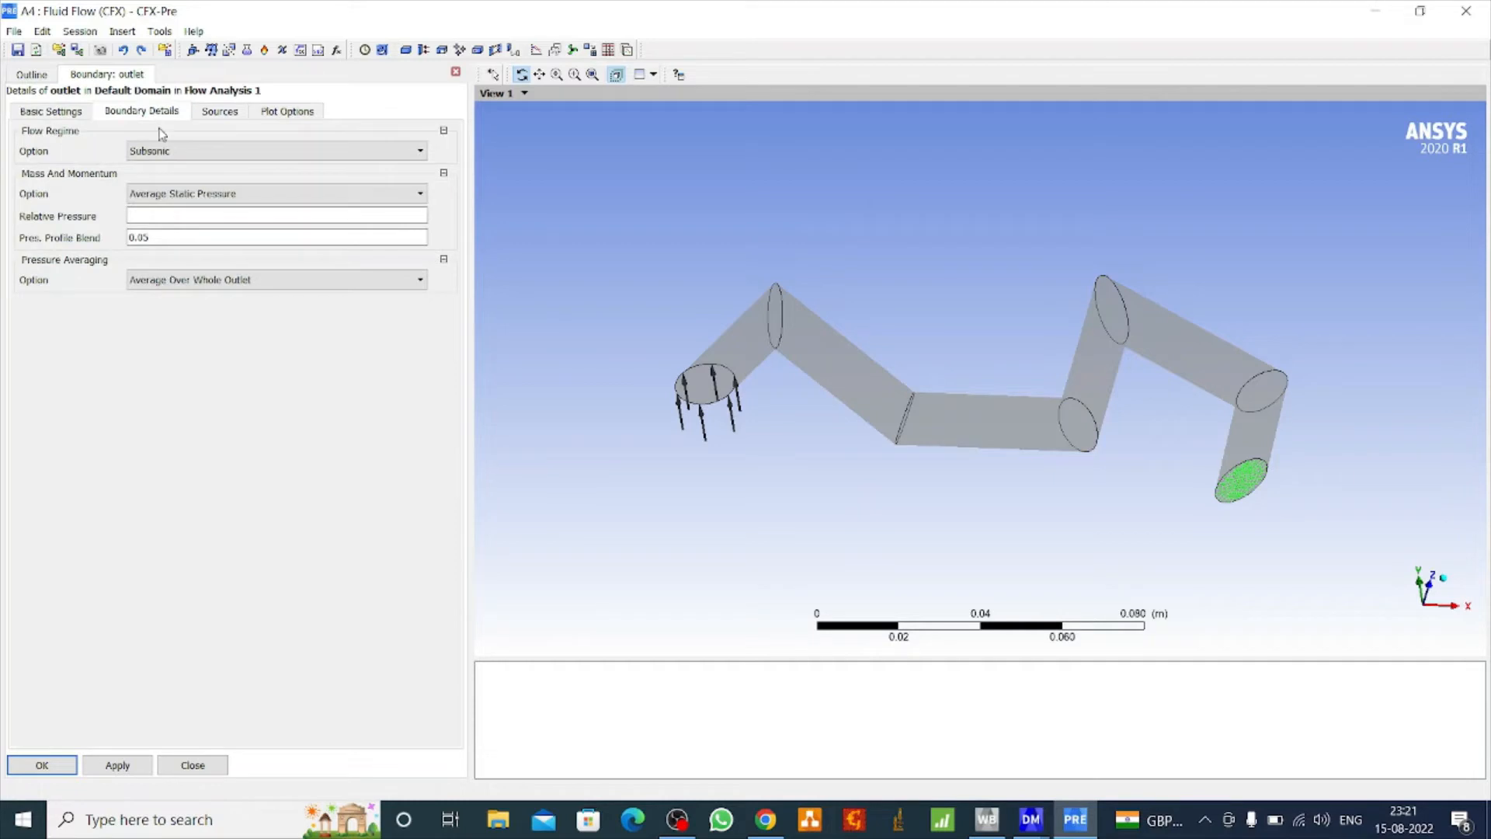
click(159, 217)
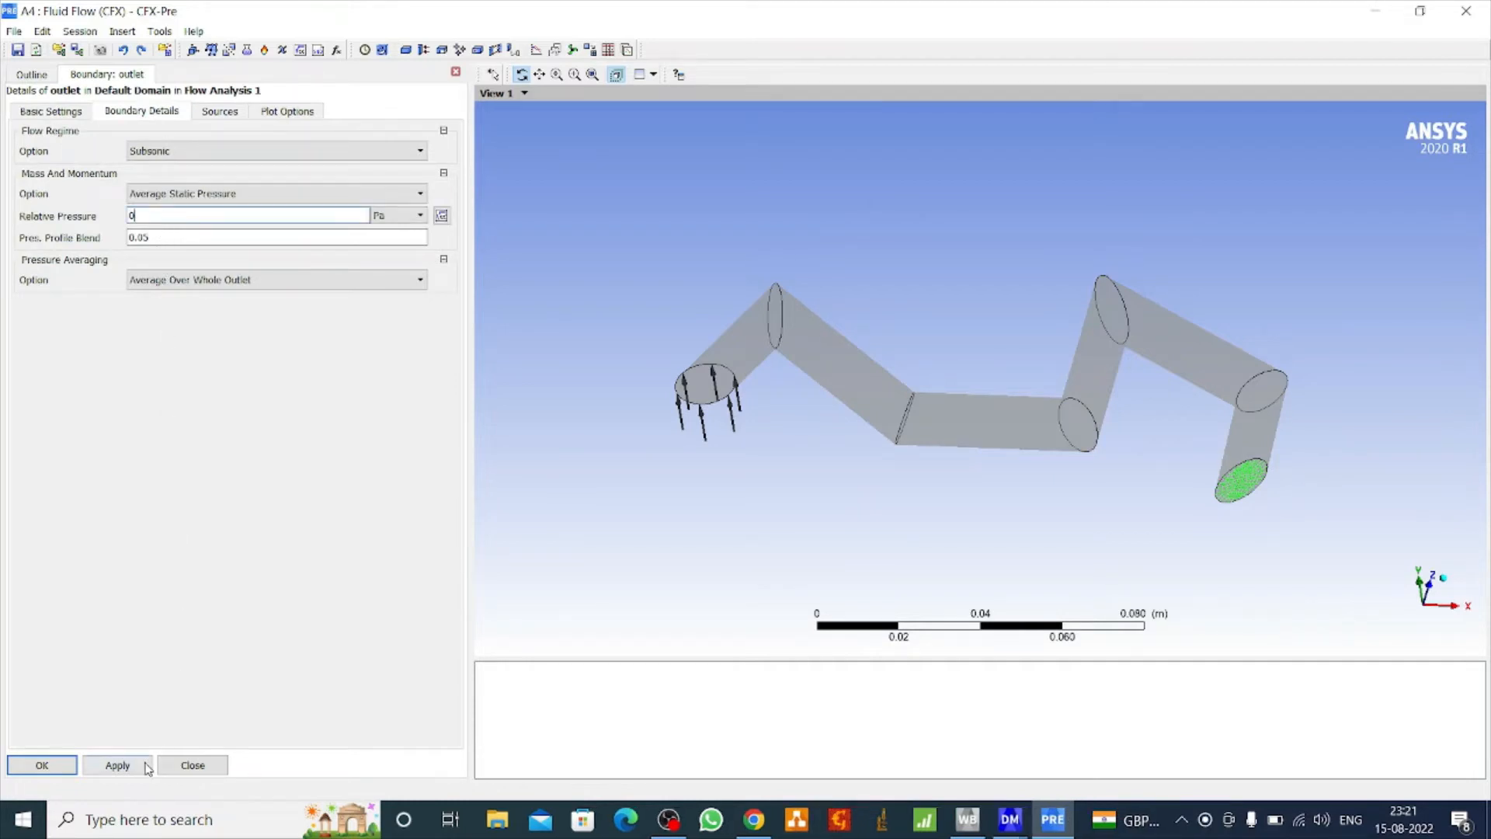
click(118, 766)
click(45, 766)
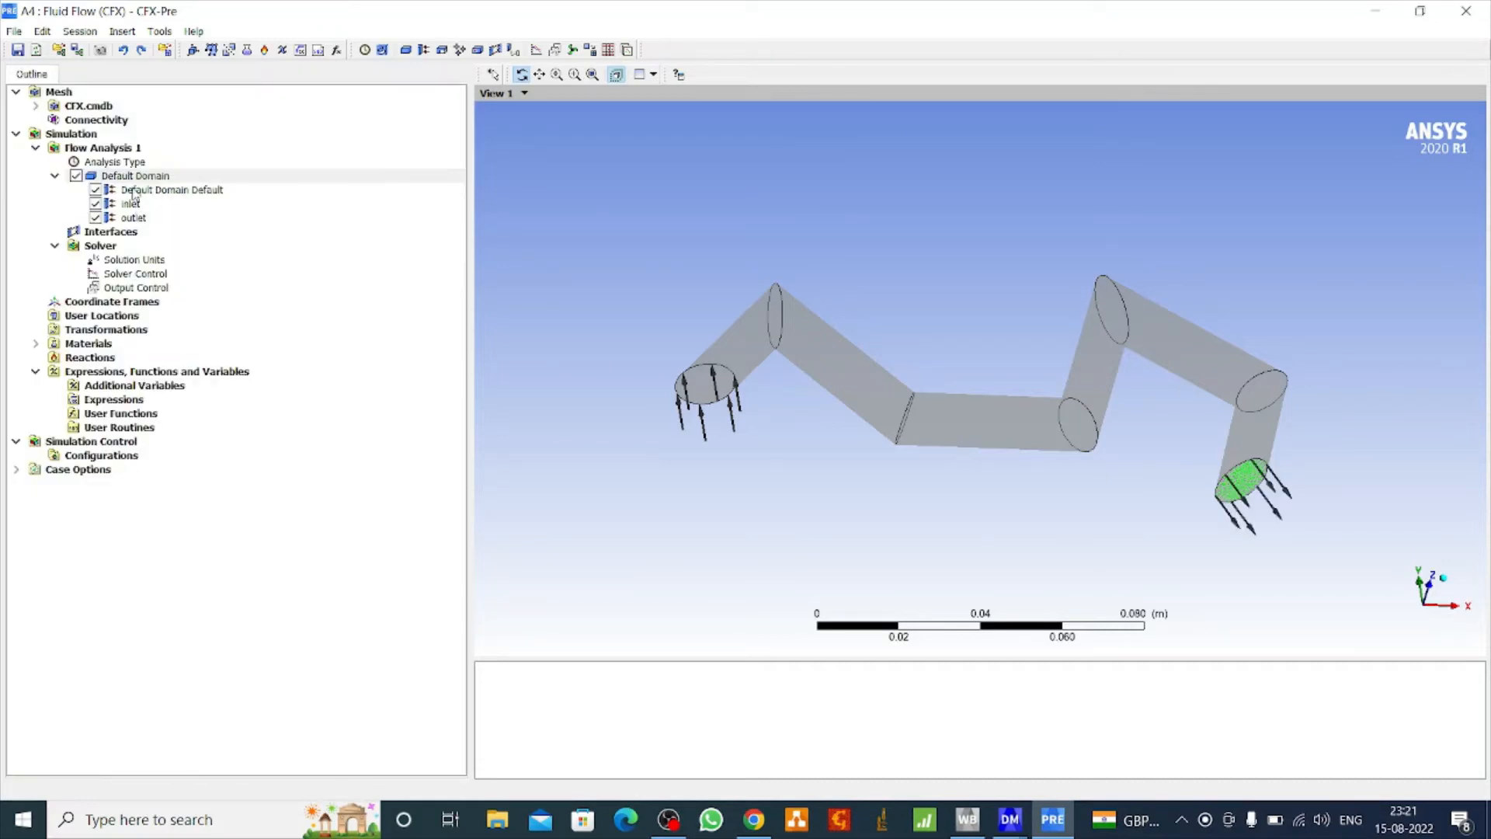
Insert a third boundary named wall in the Default Domain.
right_click(163, 177)
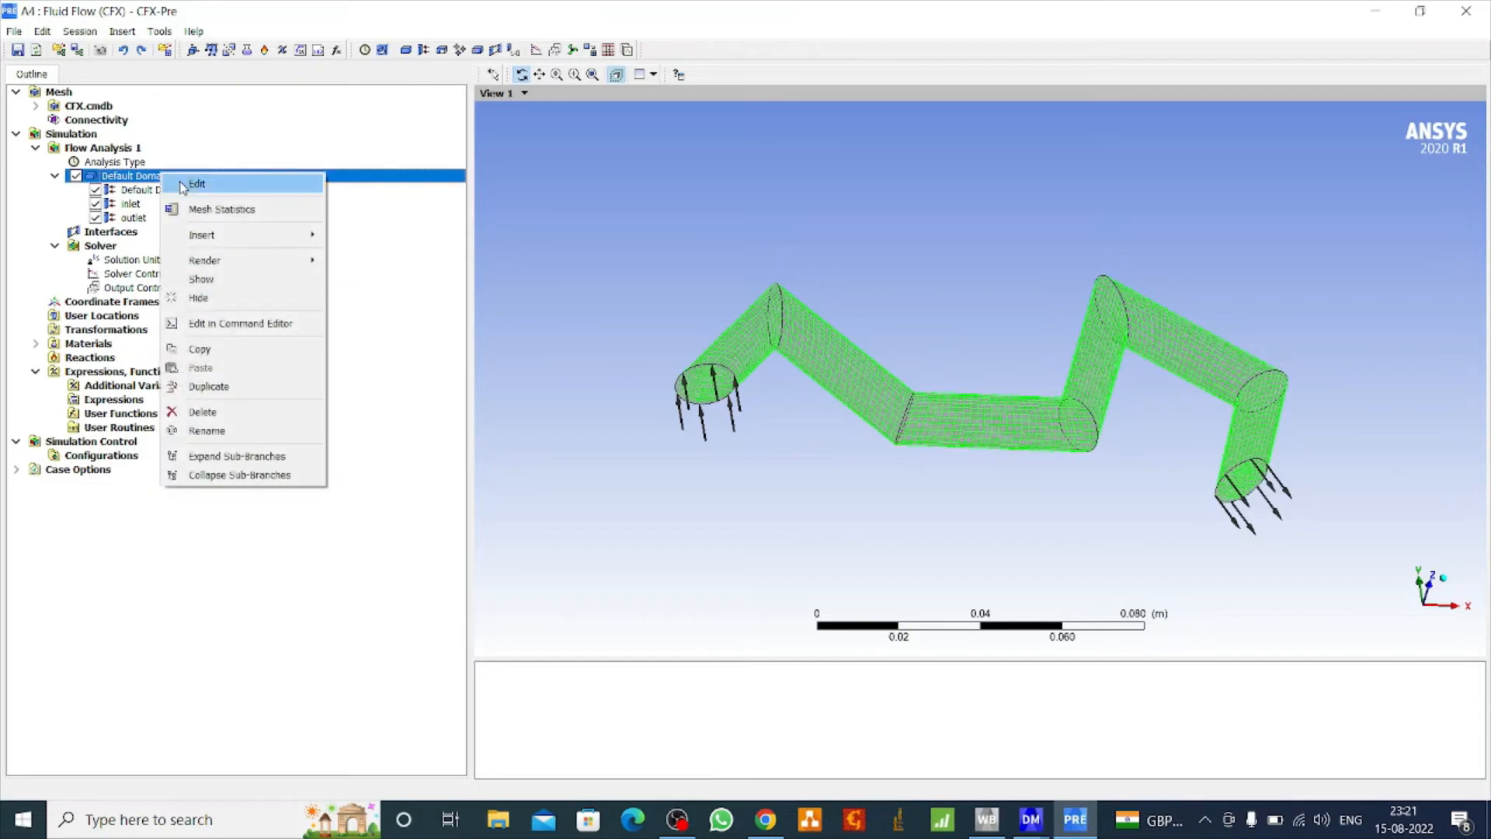
mouse_move(311, 240)
click(363, 240)
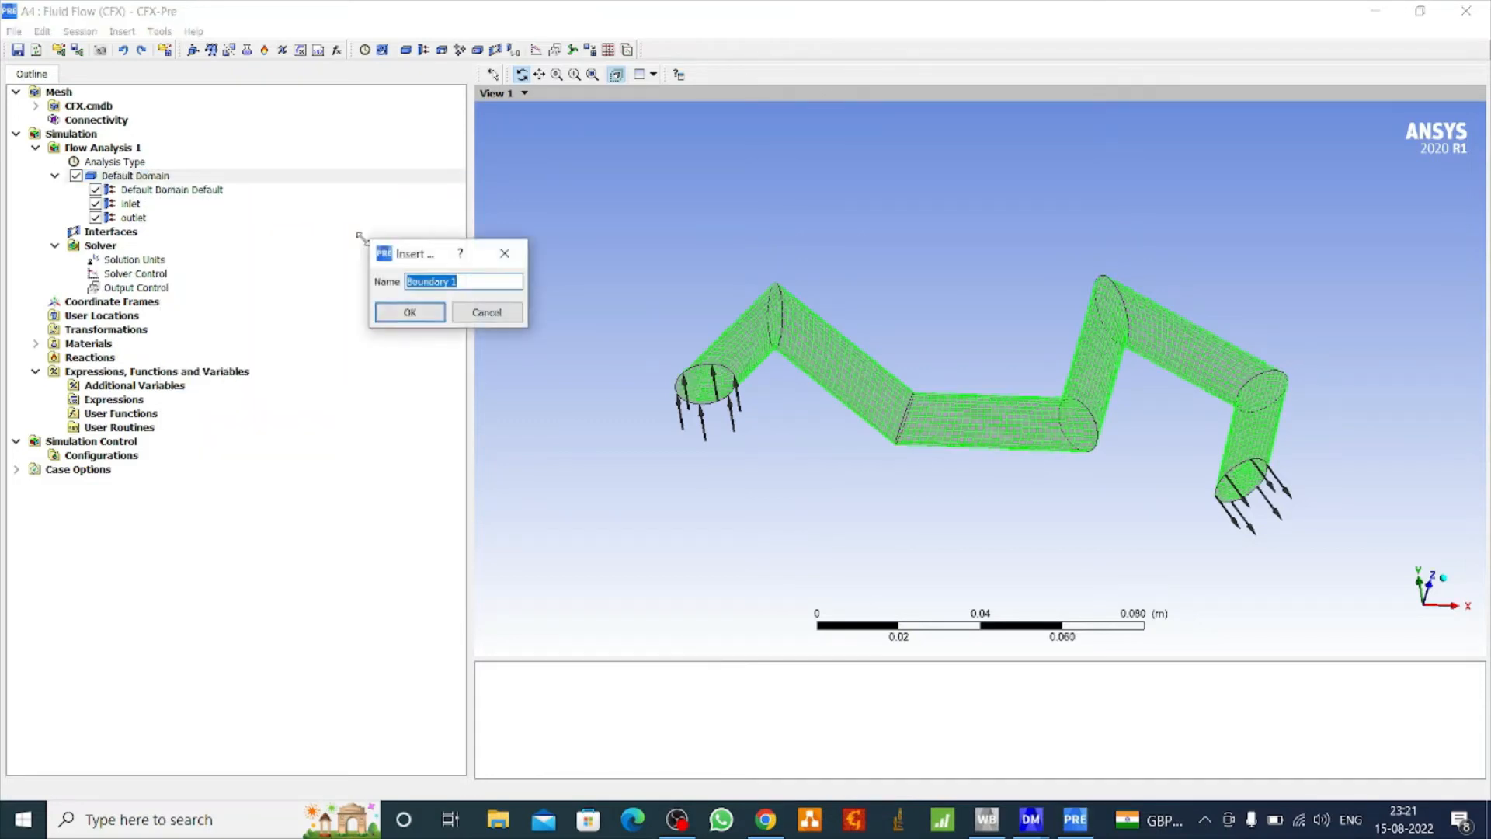
text(wall)
click(427, 315)
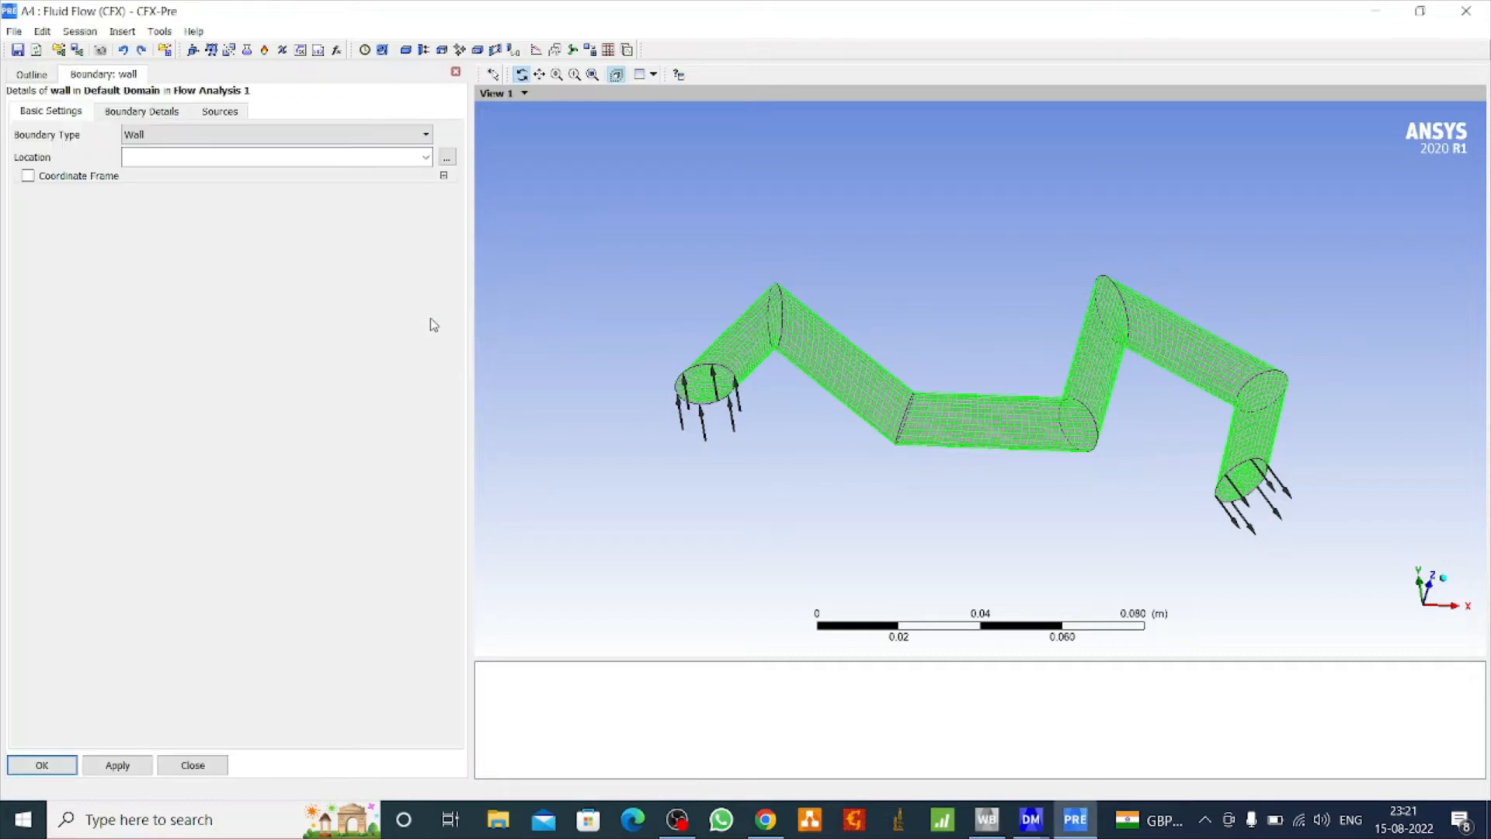
Assign all the pipe's side faces, excluding the inlet and outlet ends, to the wall boundary and apply its definition.
click(446, 157)
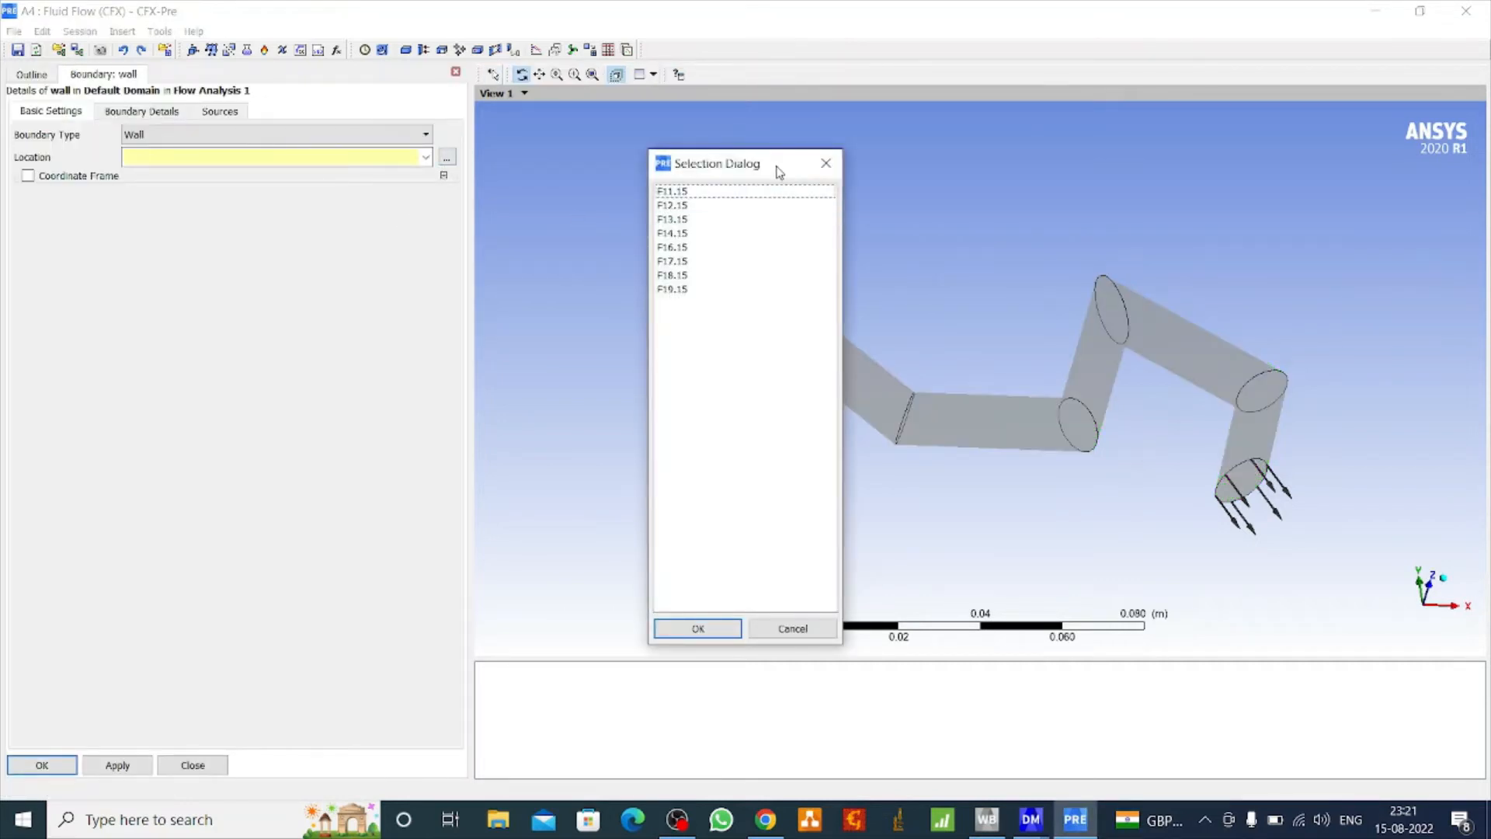
drag(780, 171, 439, 148)
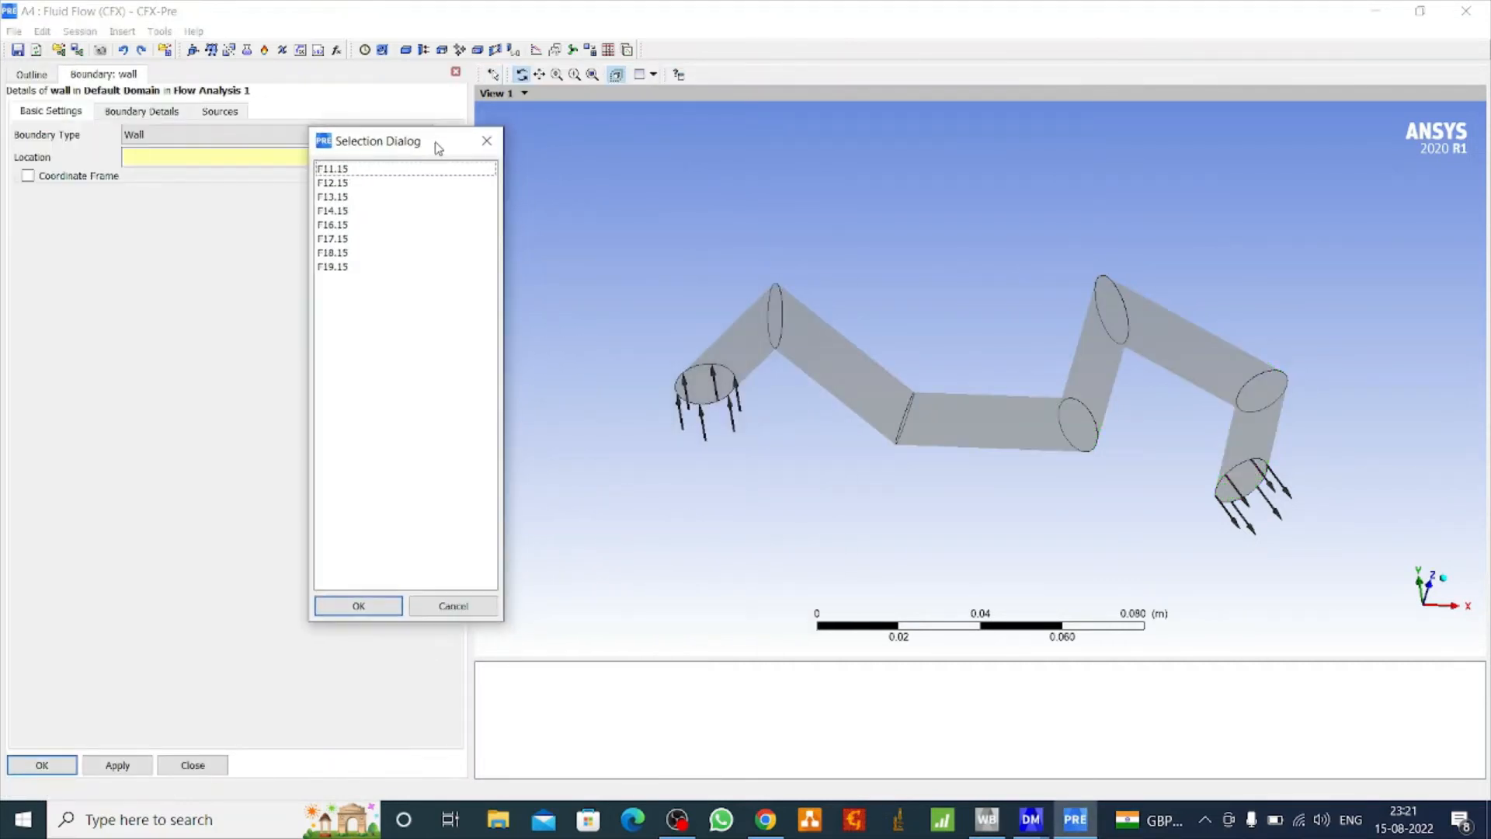
click(358, 172)
ctrl+click(363, 184)
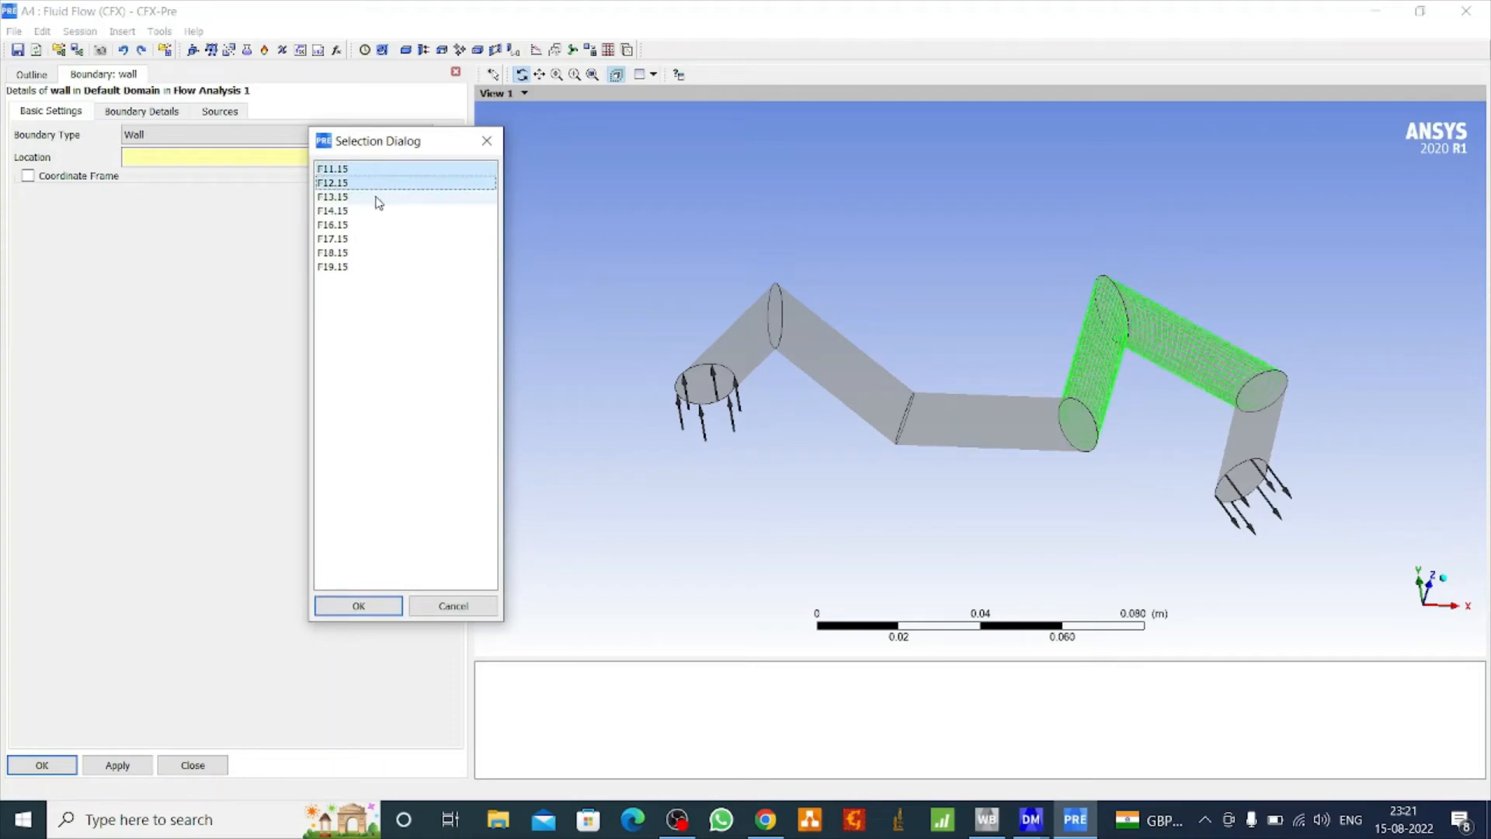
ctrl+click(377, 198)
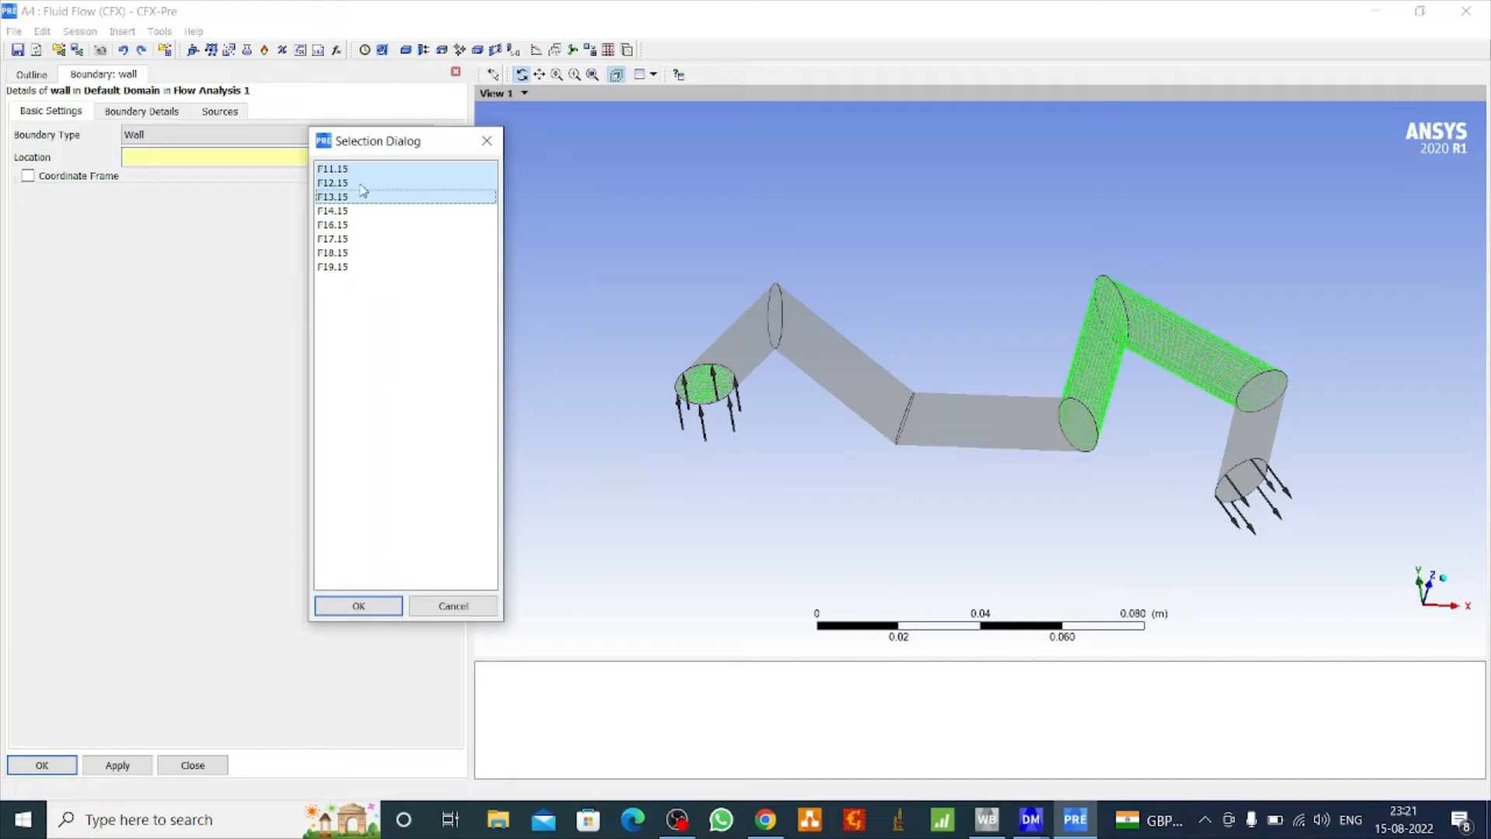
click(362, 184)
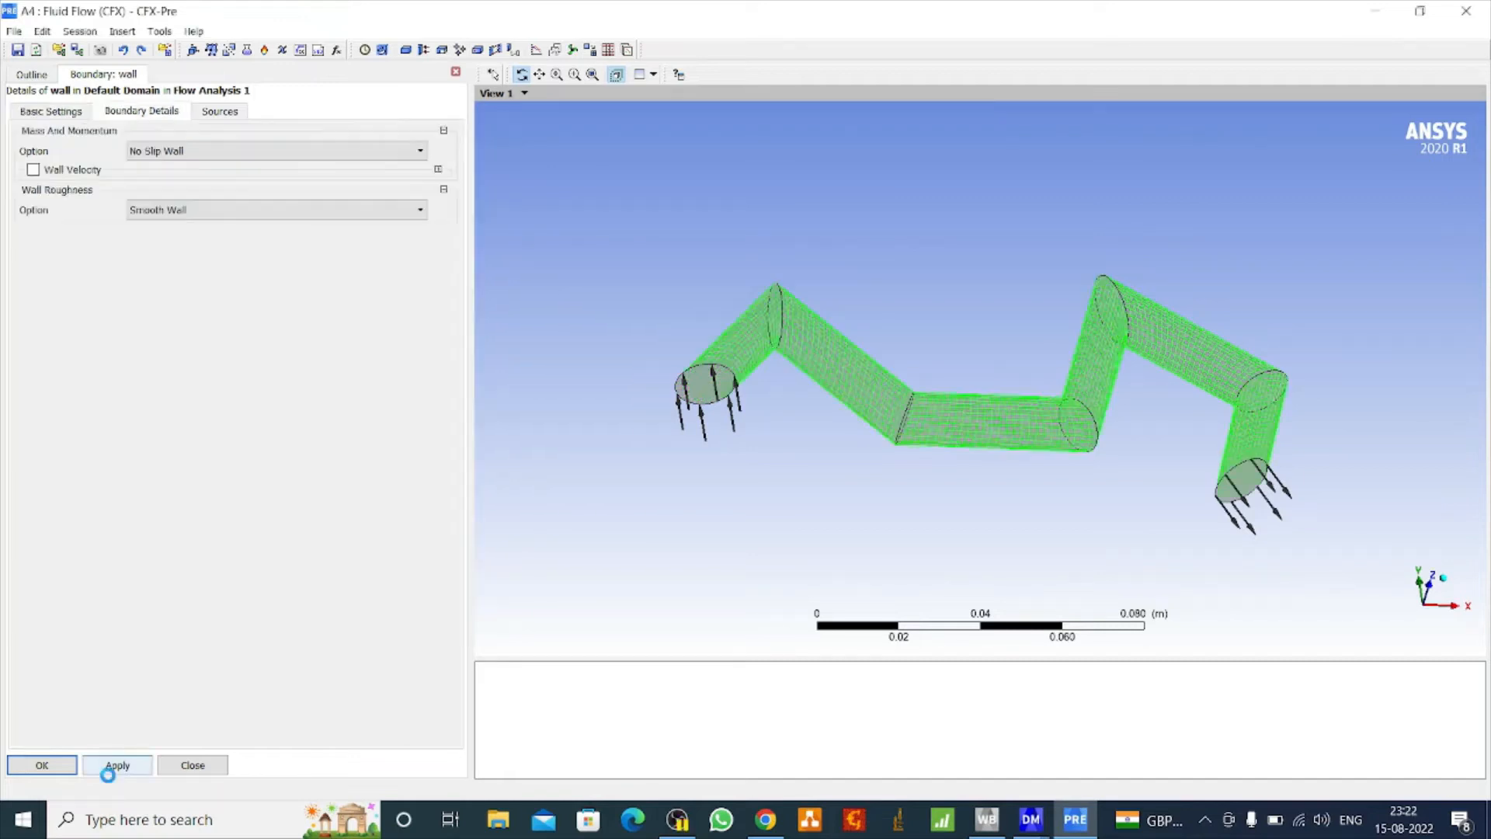
click(113, 767)
click(55, 765)
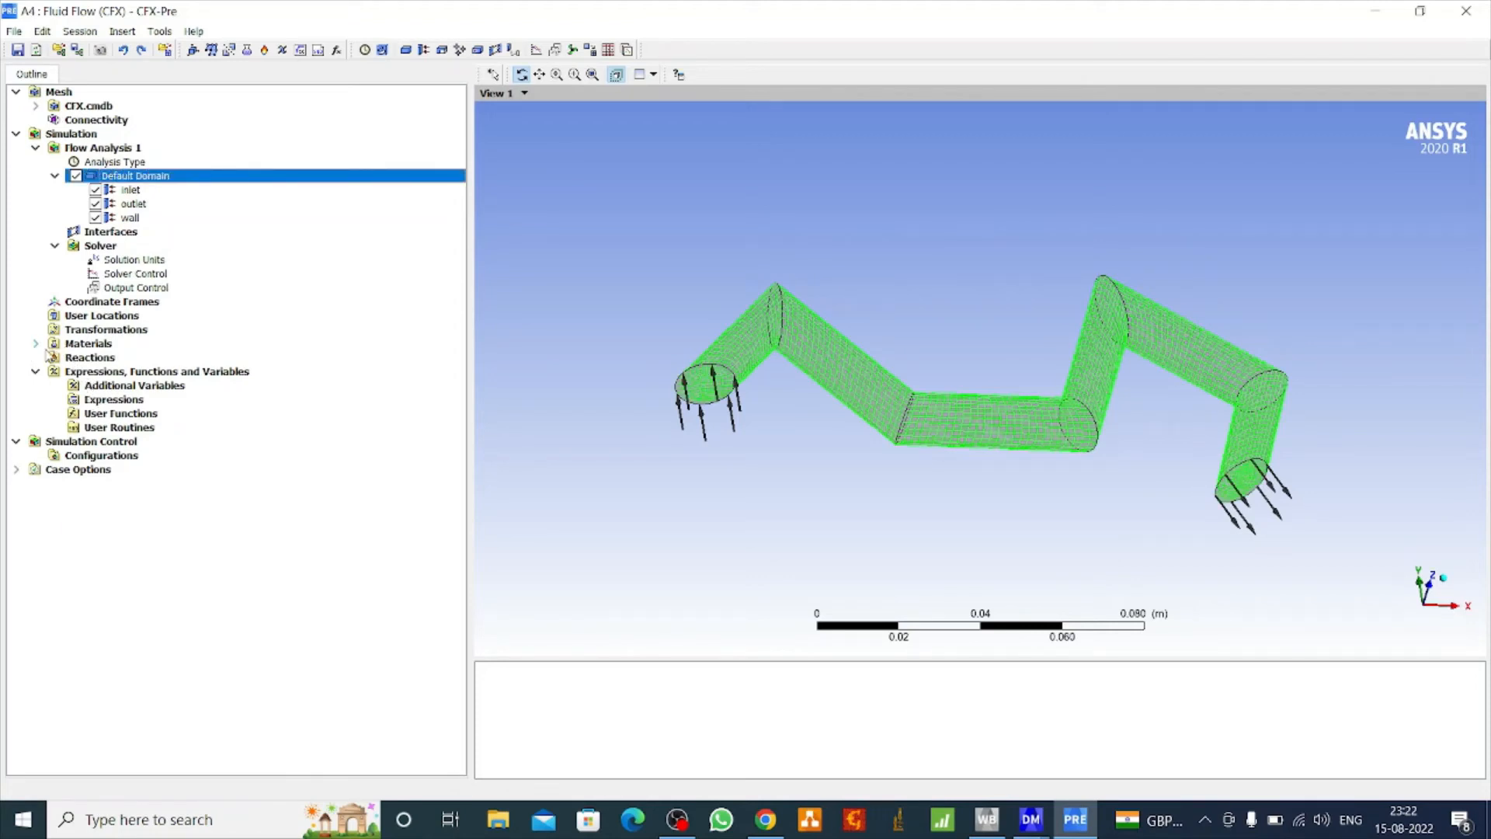
Review the basic settings and material properties of the Water material.
click(36, 344)
double_click(99, 441)
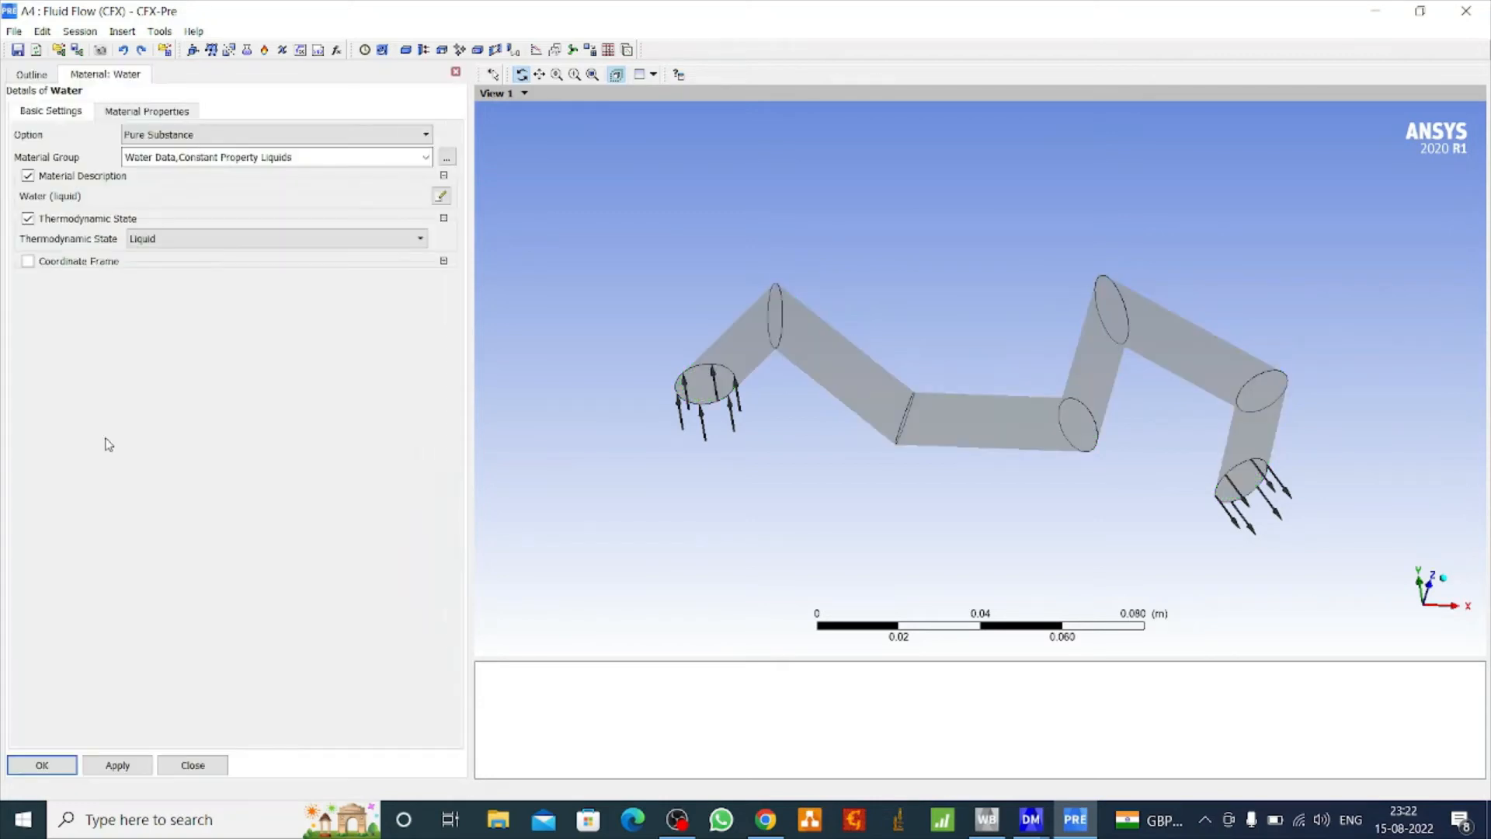
click(132, 113)
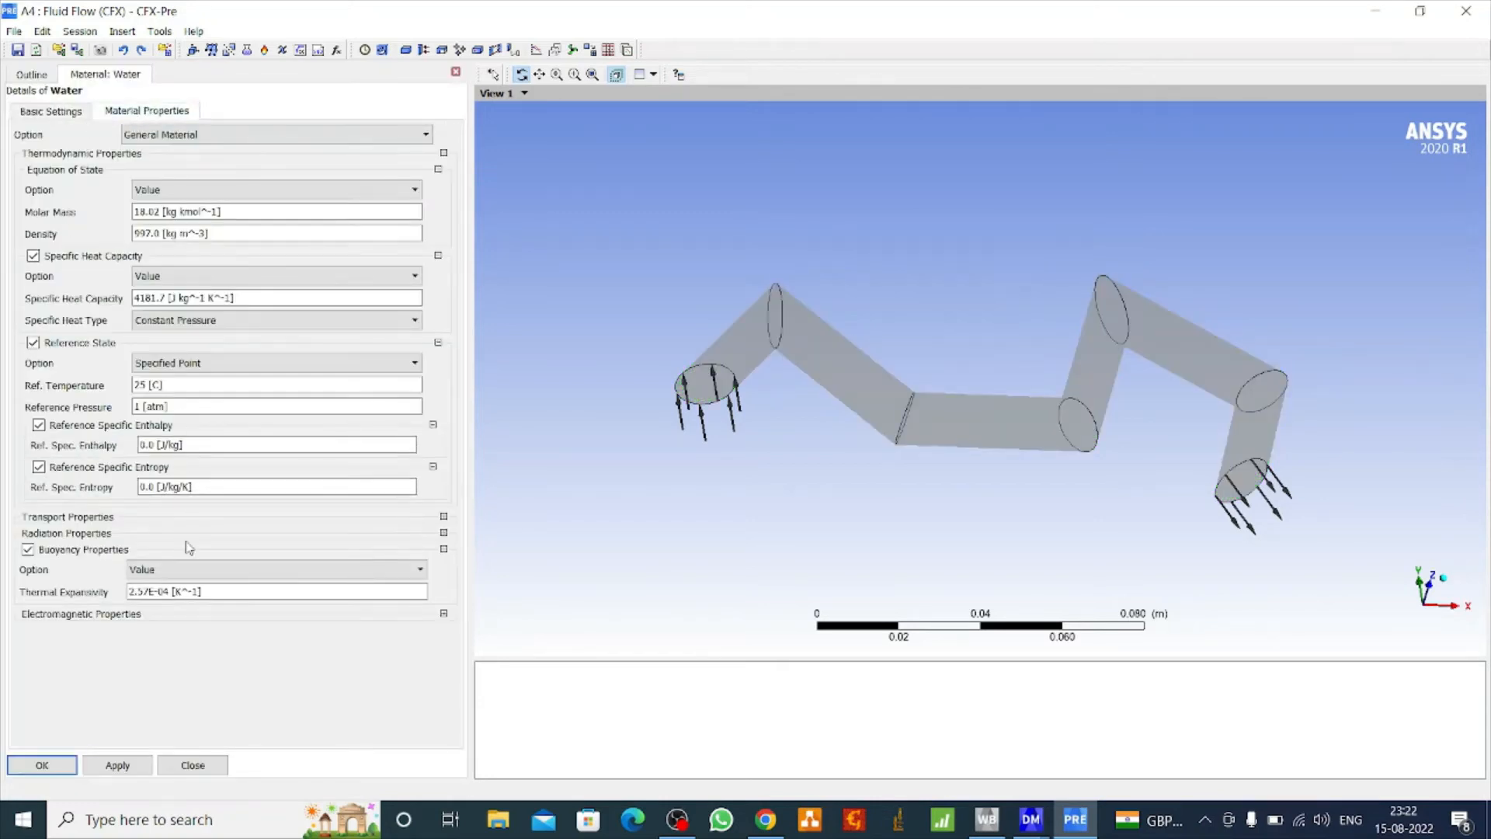
click(48, 764)
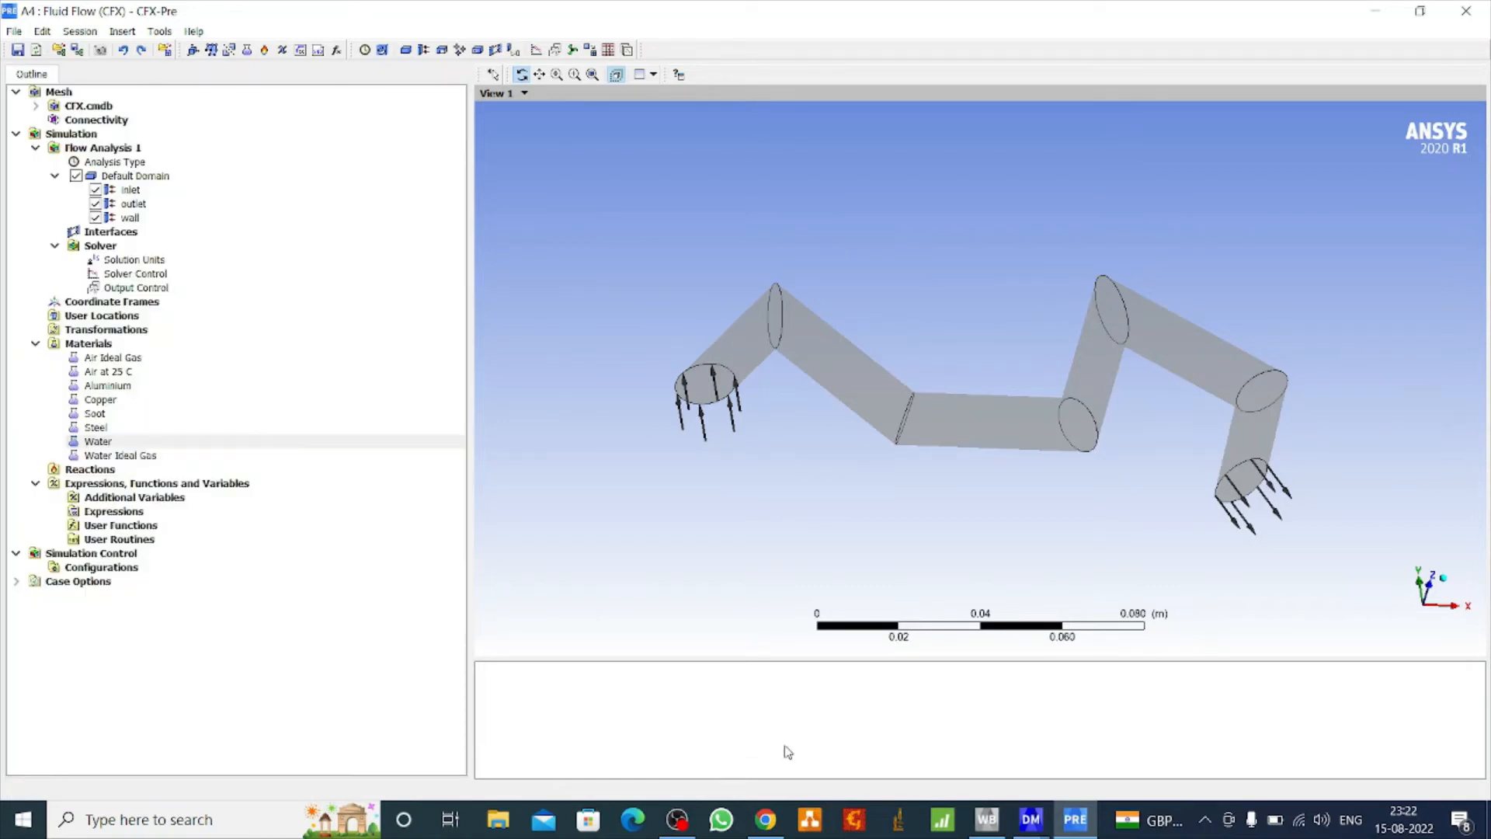
Switch to Workbench, open the Solution of the Fluid Flow (CFX) system in CFX-Solver Manager and start the run.
click(987, 819)
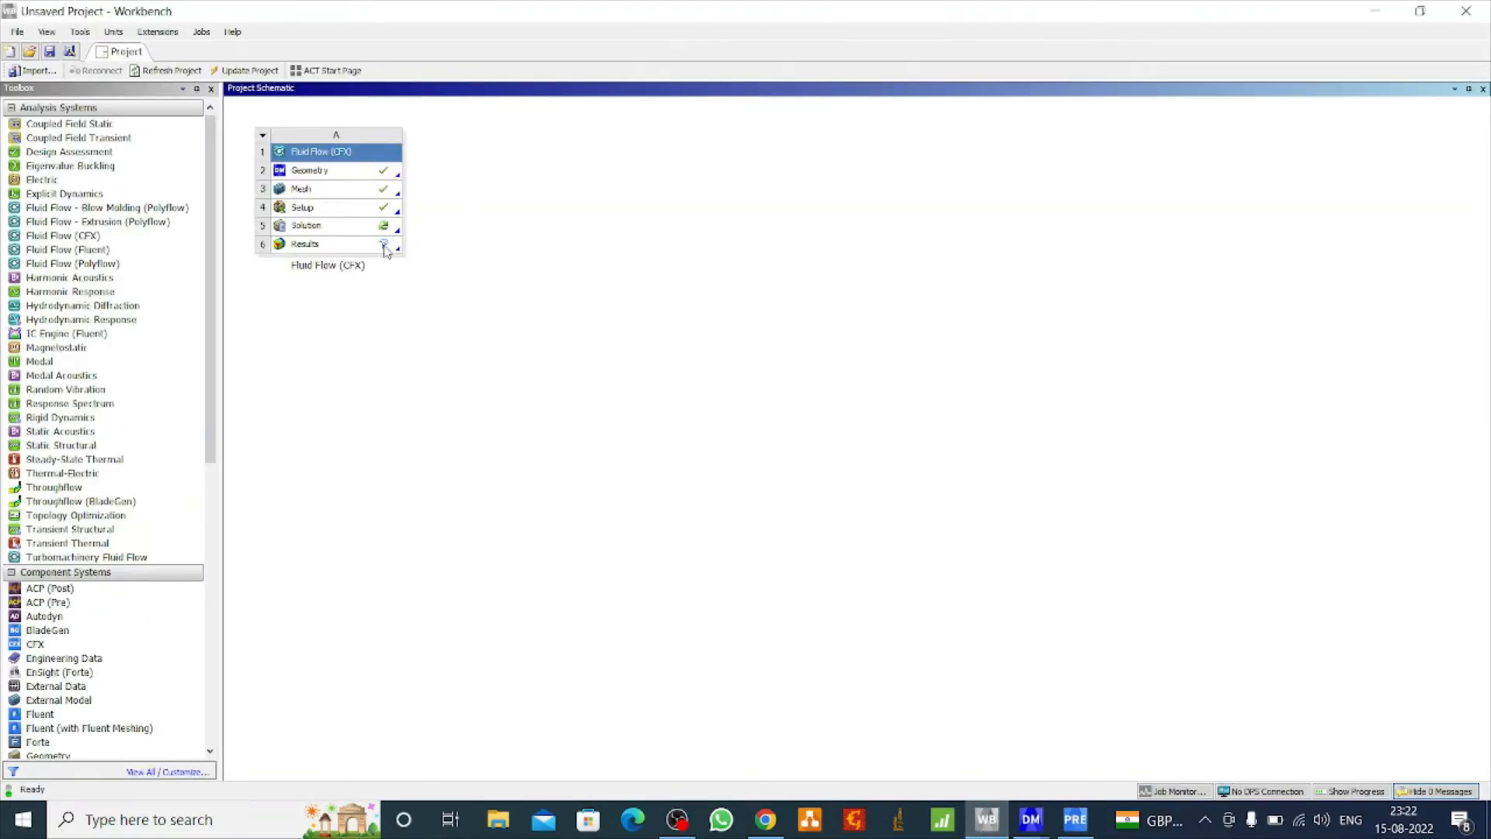
click(362, 230)
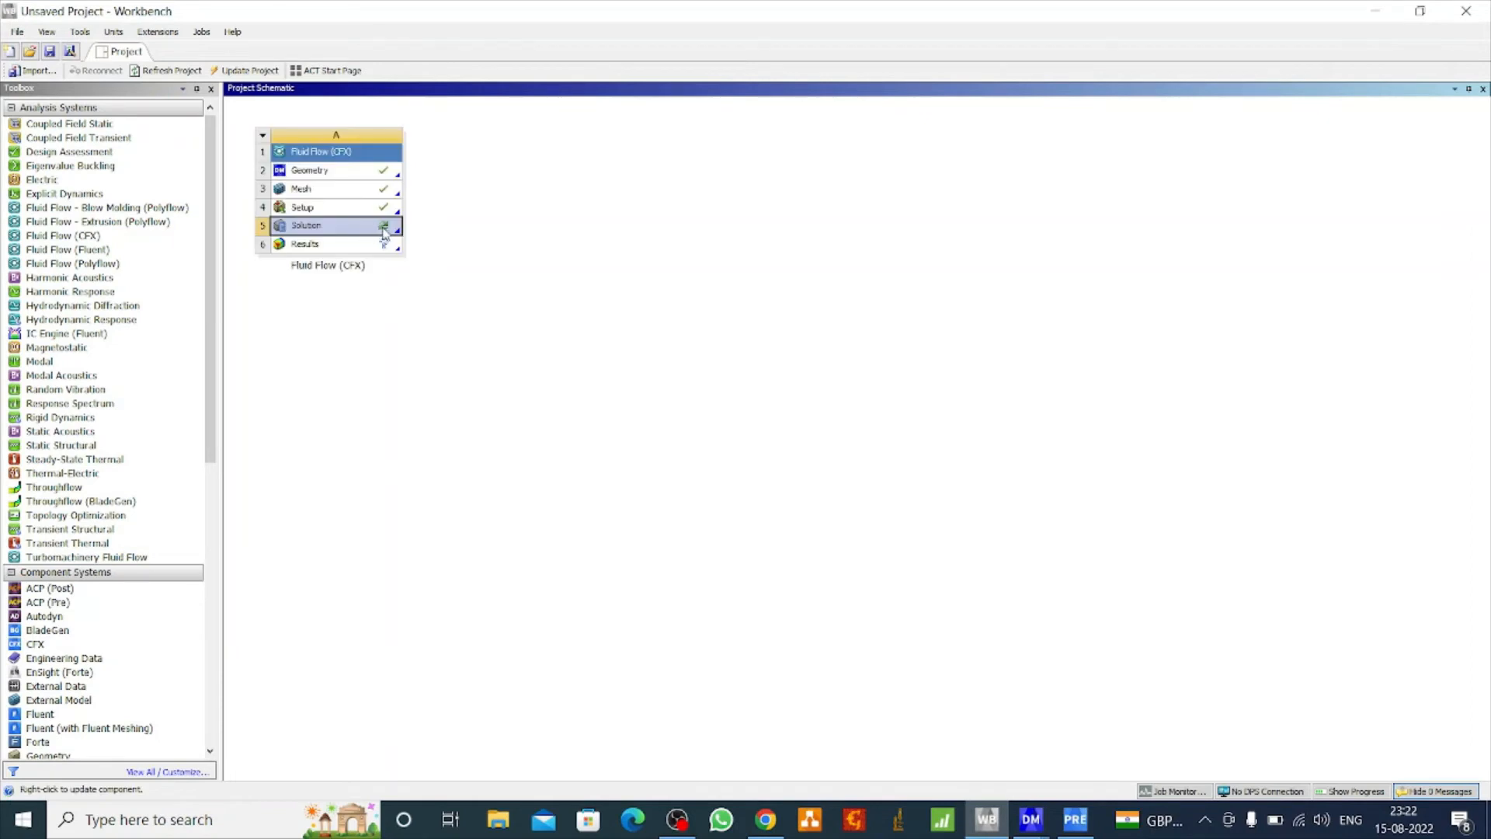
right_click(383, 233)
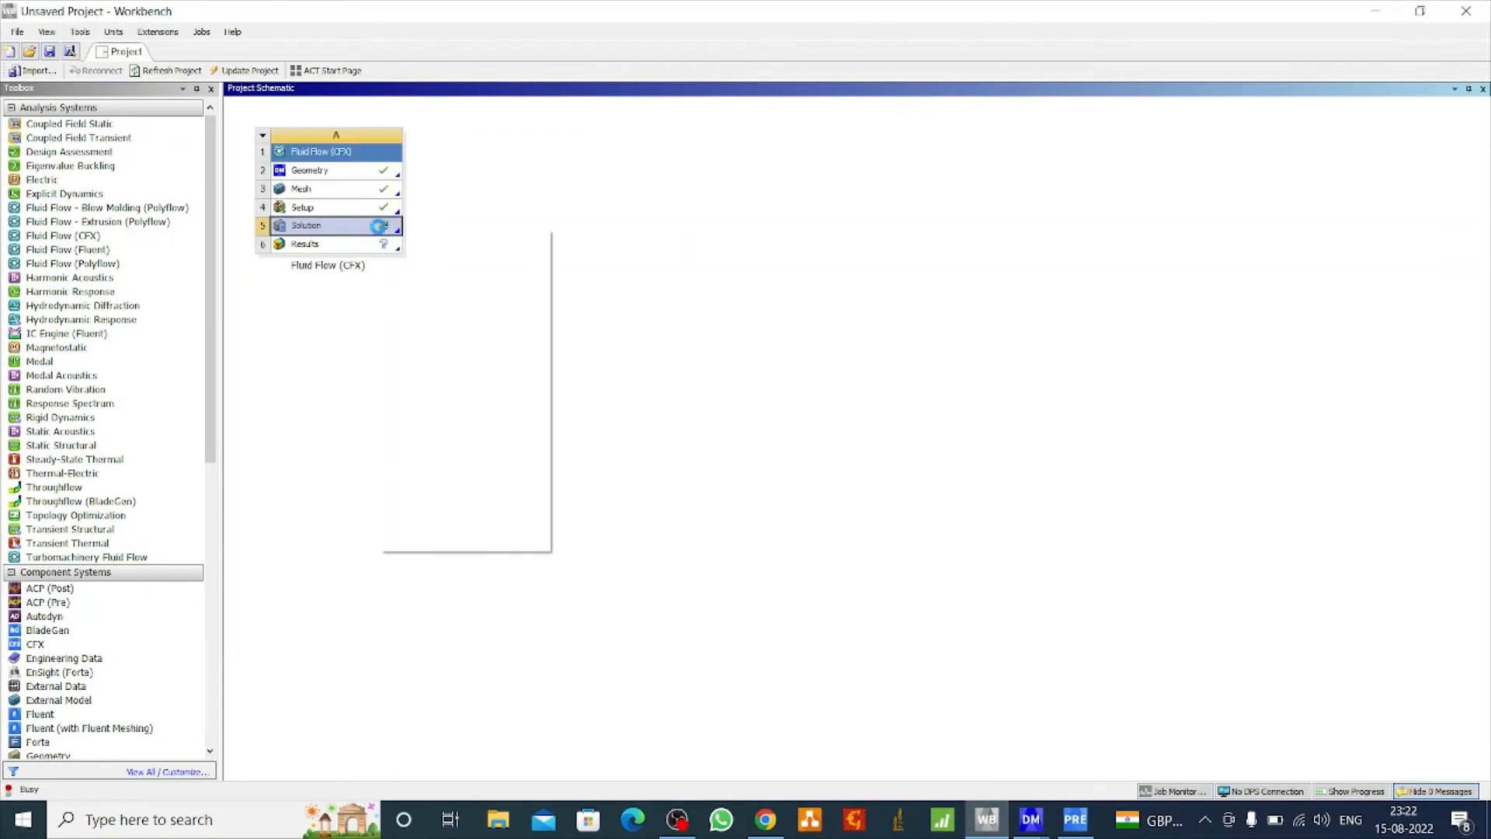
click(428, 241)
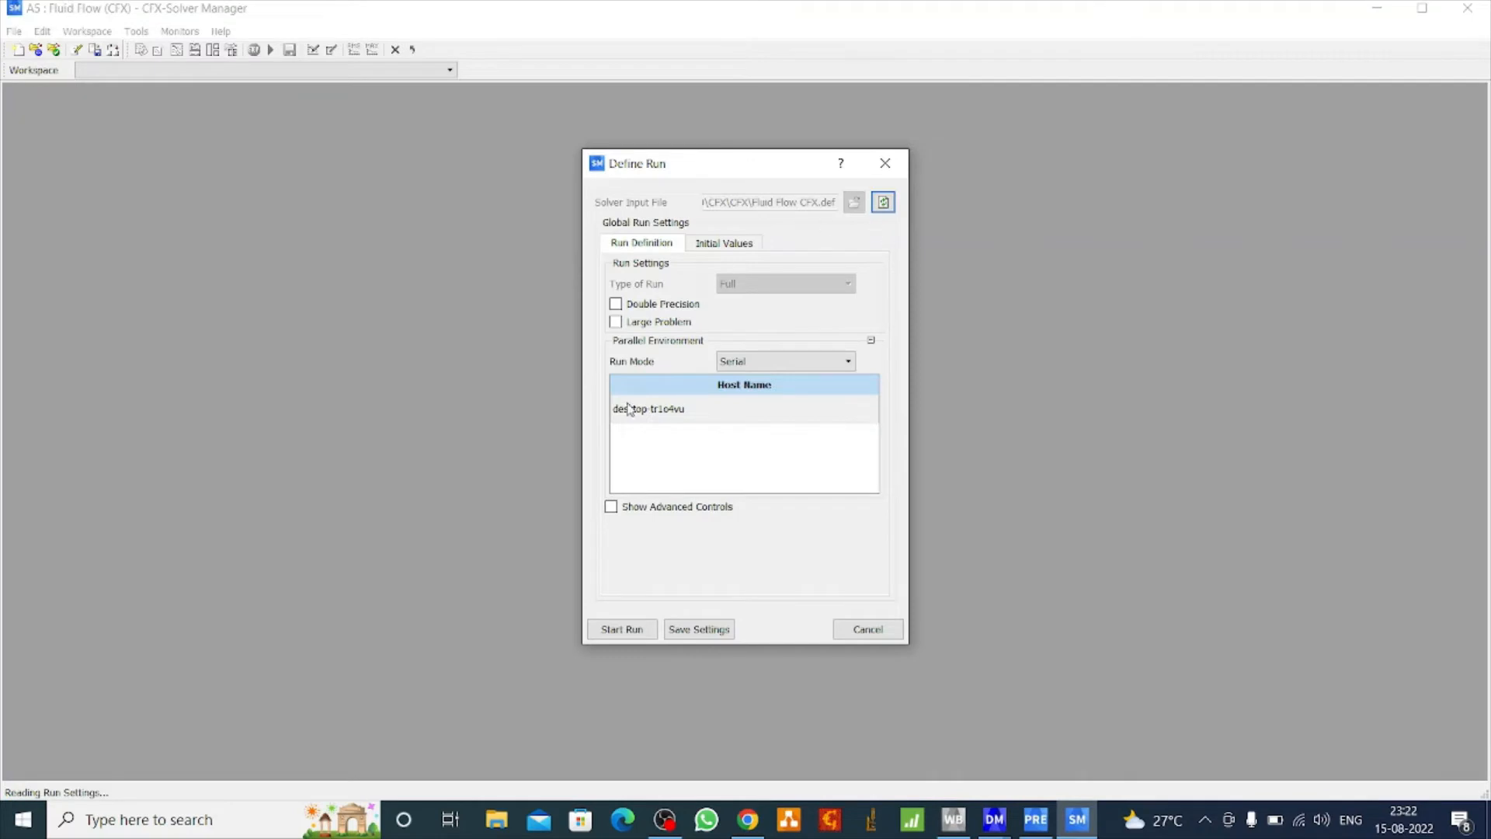
click(622, 629)
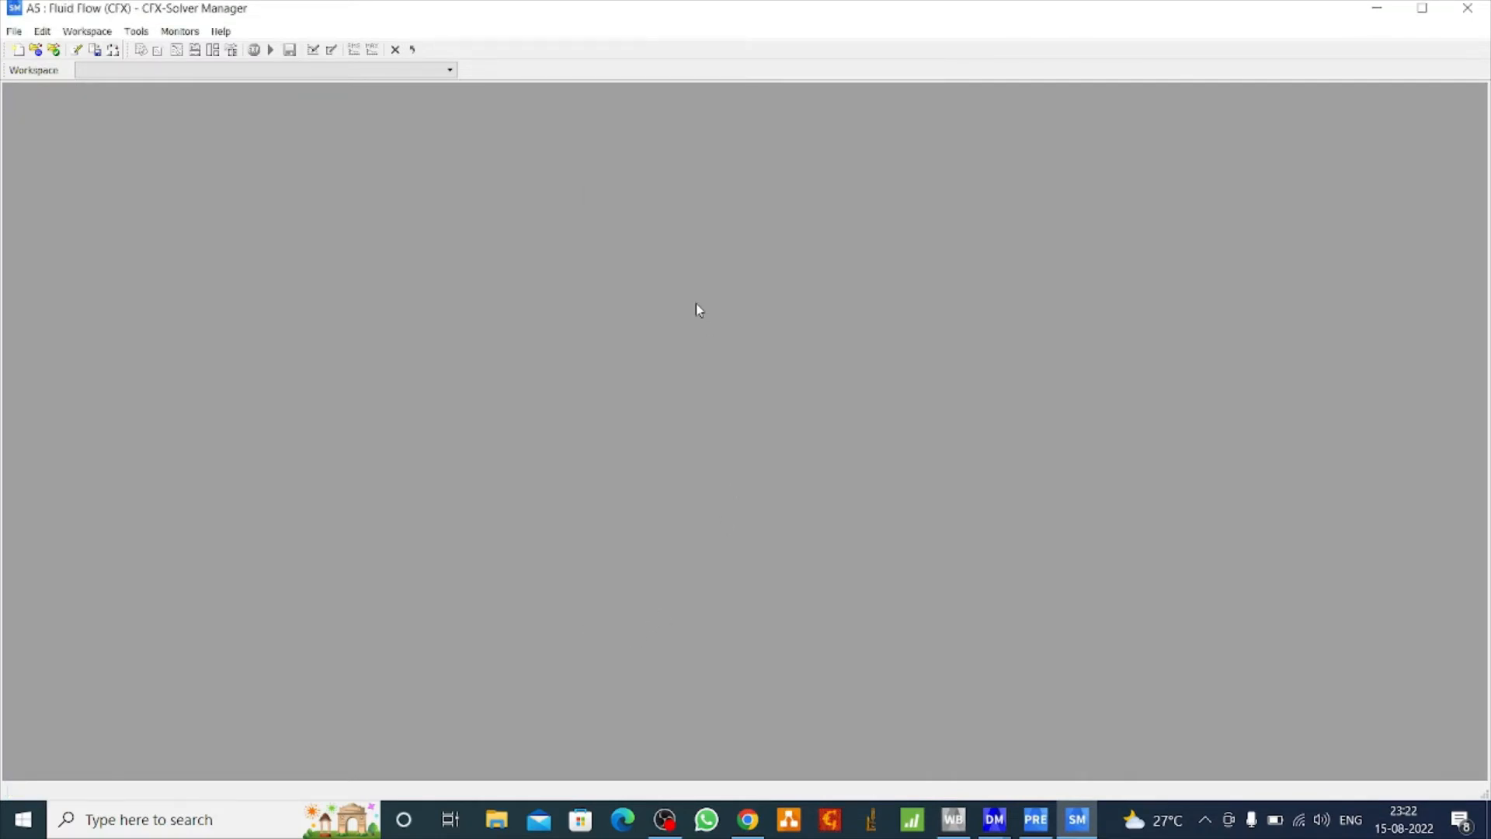